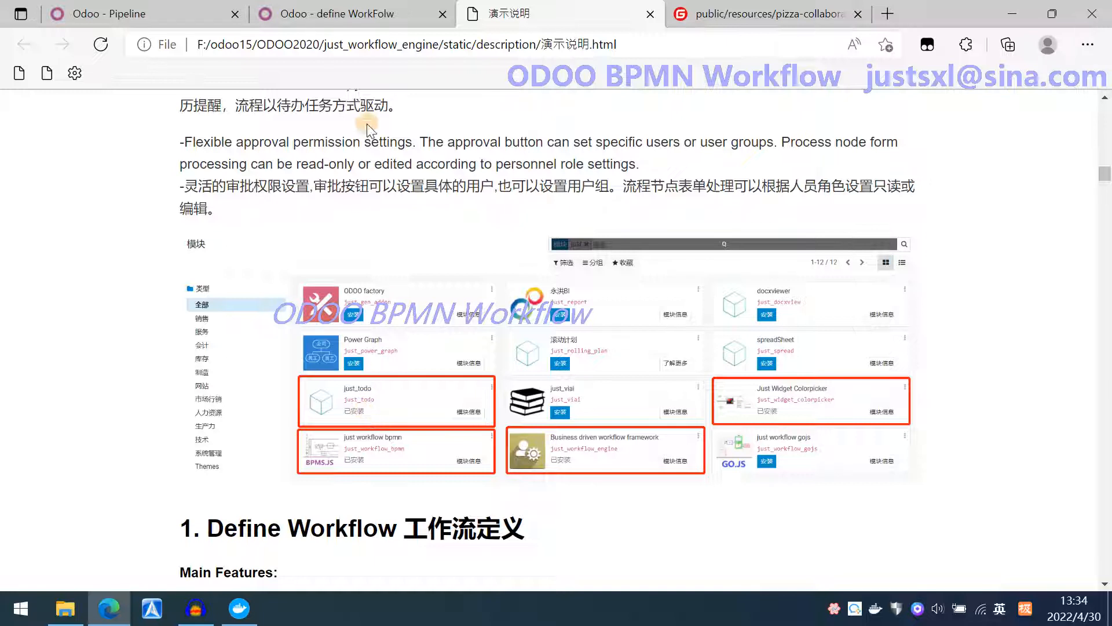
Create a new custom workflow named Freedom workflow.
left_click(371, 17)
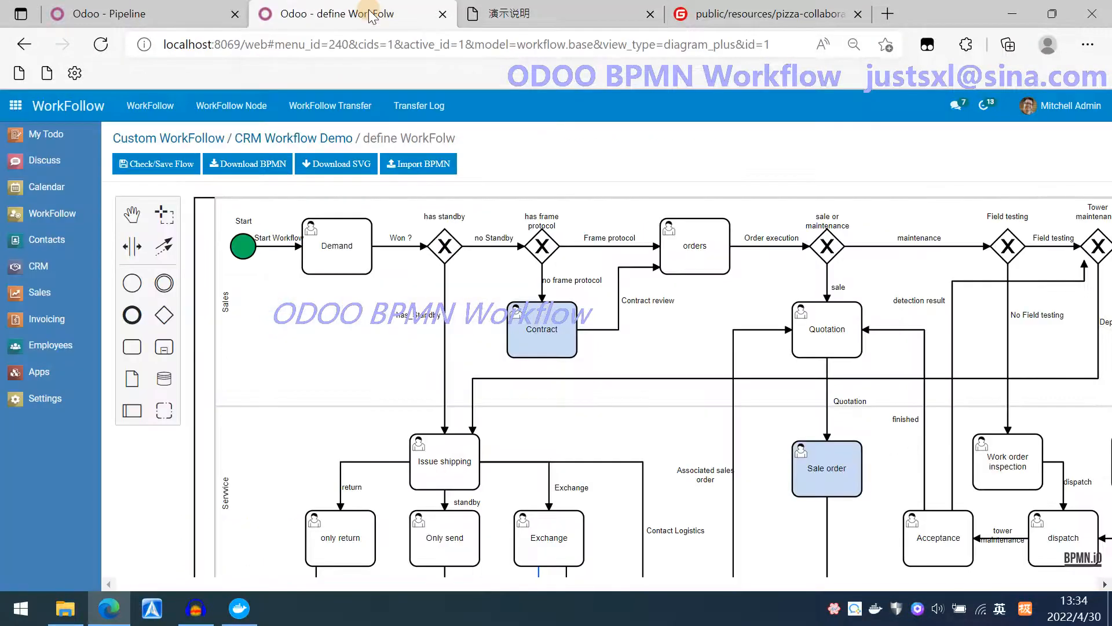
left_click(153, 128)
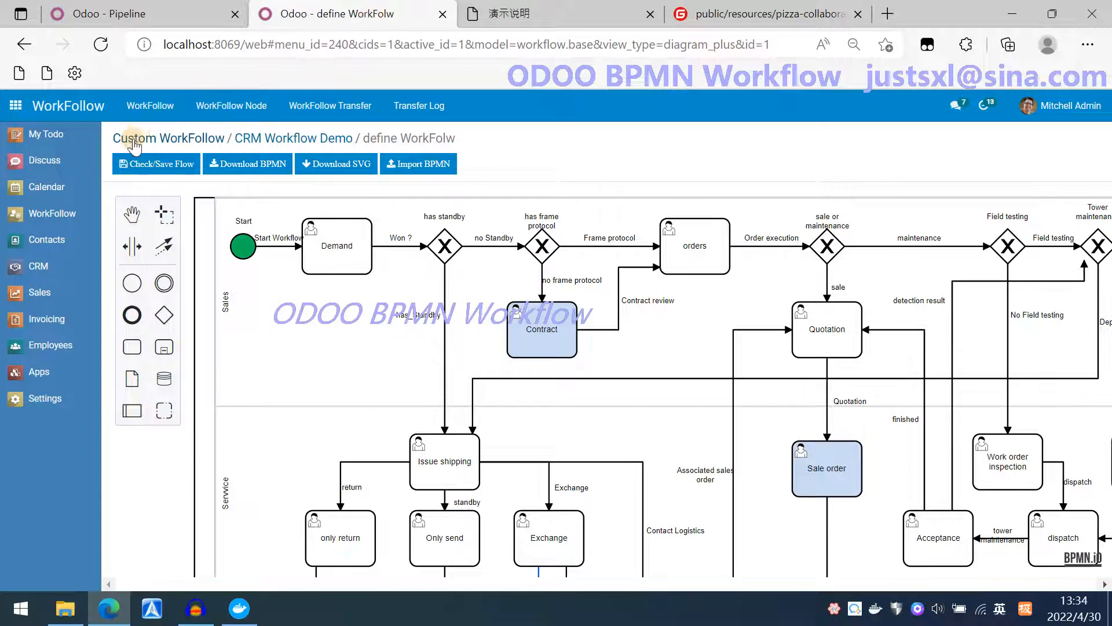
left_click(129, 163)
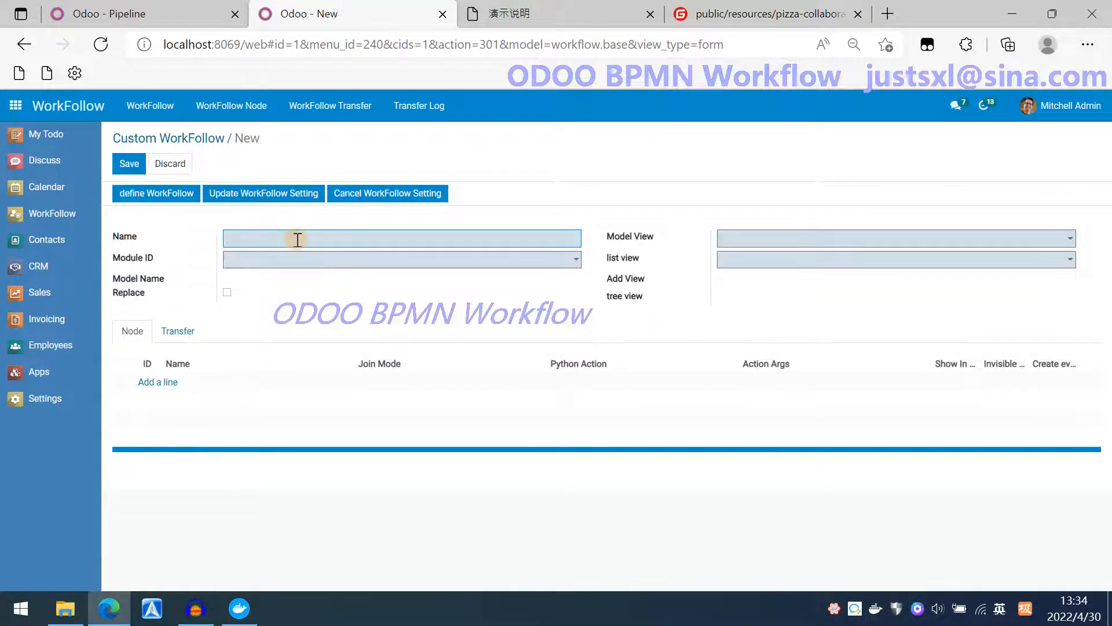
type("Free")
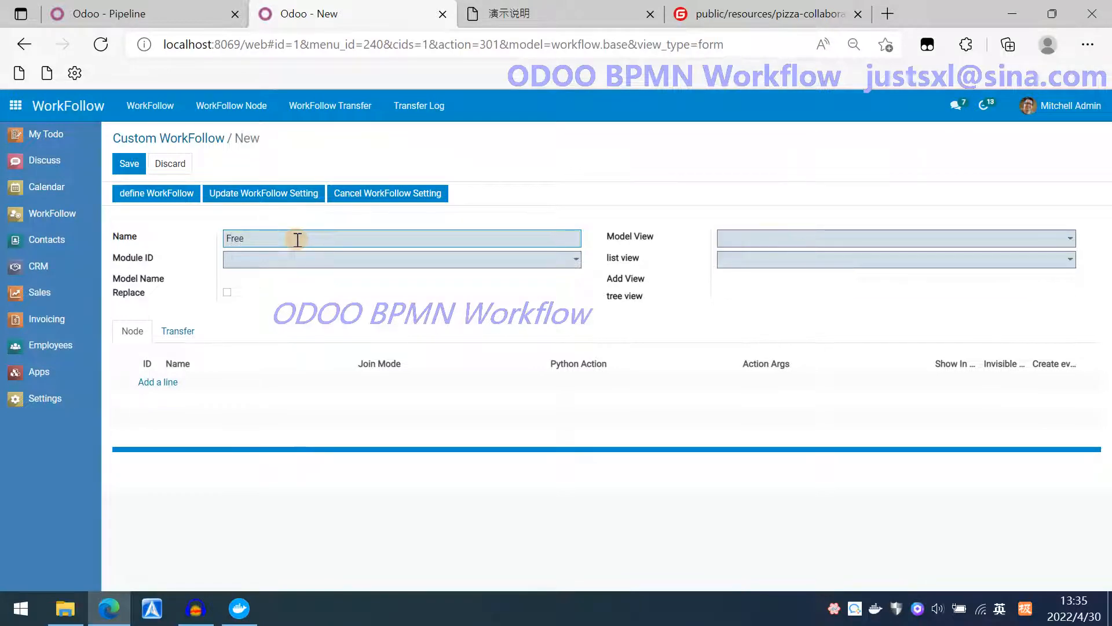
type("dom workflow")
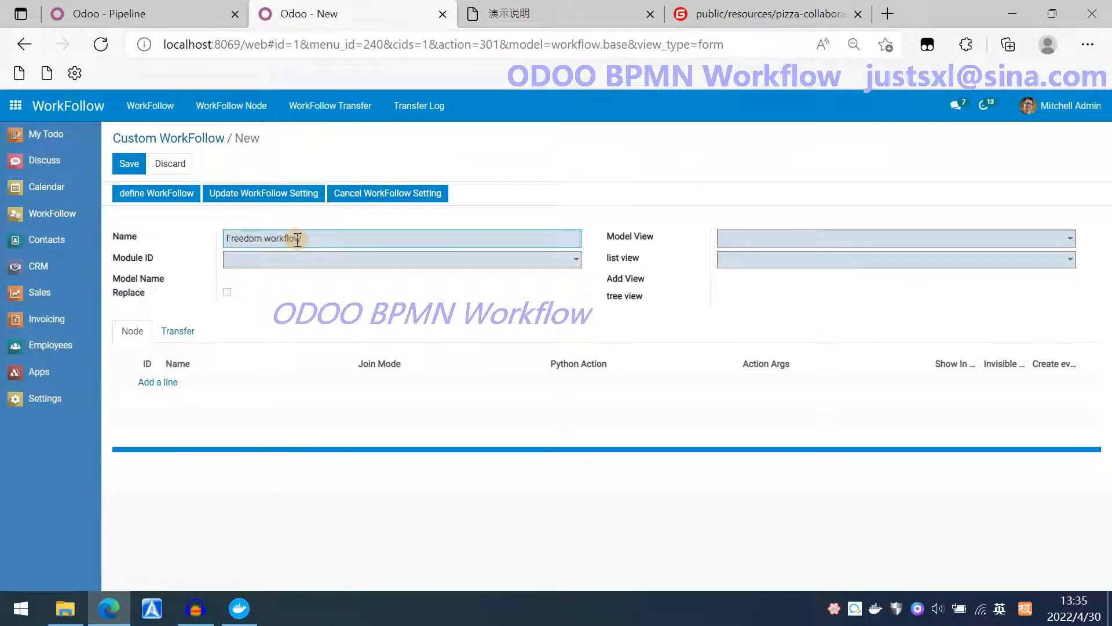
Set the module to Department with model view hr.department.form and list view hr.department.tree, and save the workflow.
left_click(347, 261)
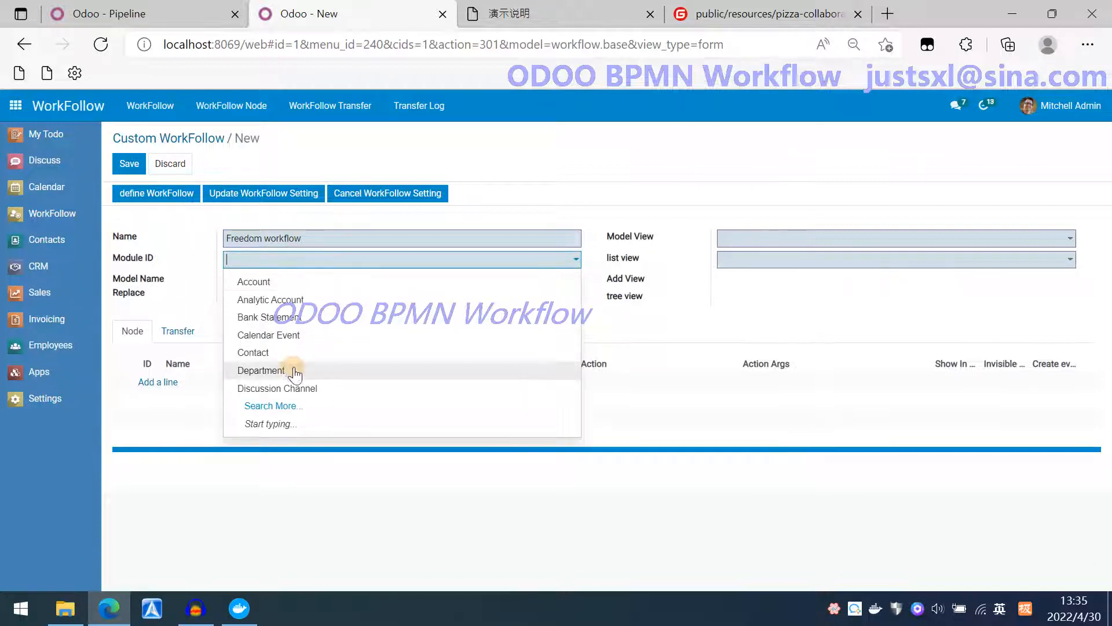
left_click(293, 371)
left_click(834, 239)
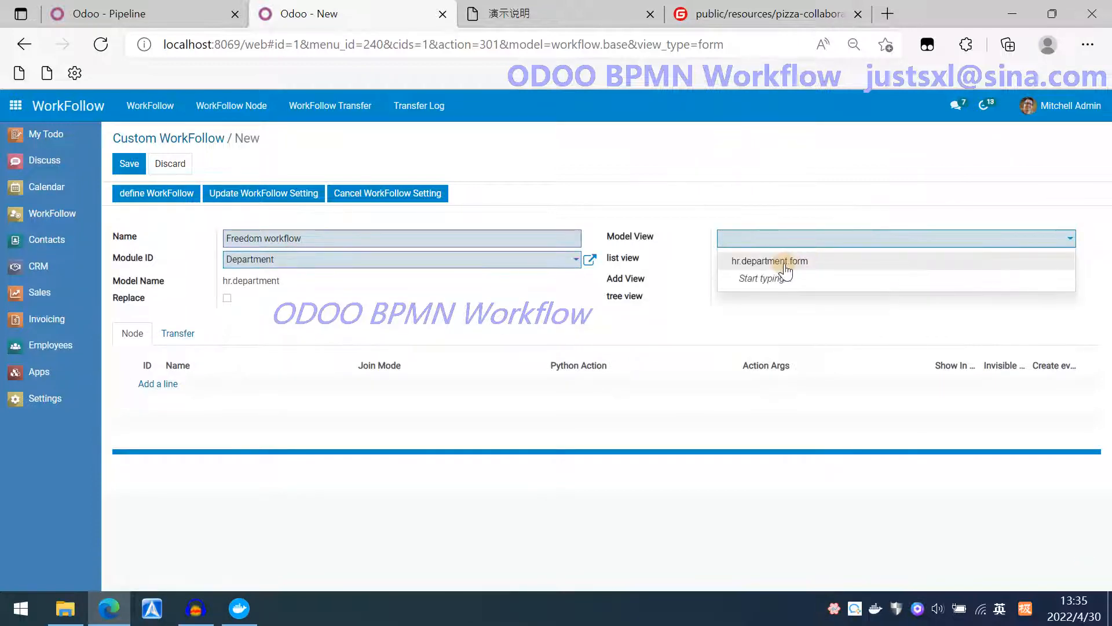
left_click(805, 262)
left_click(784, 262)
left_click(771, 284)
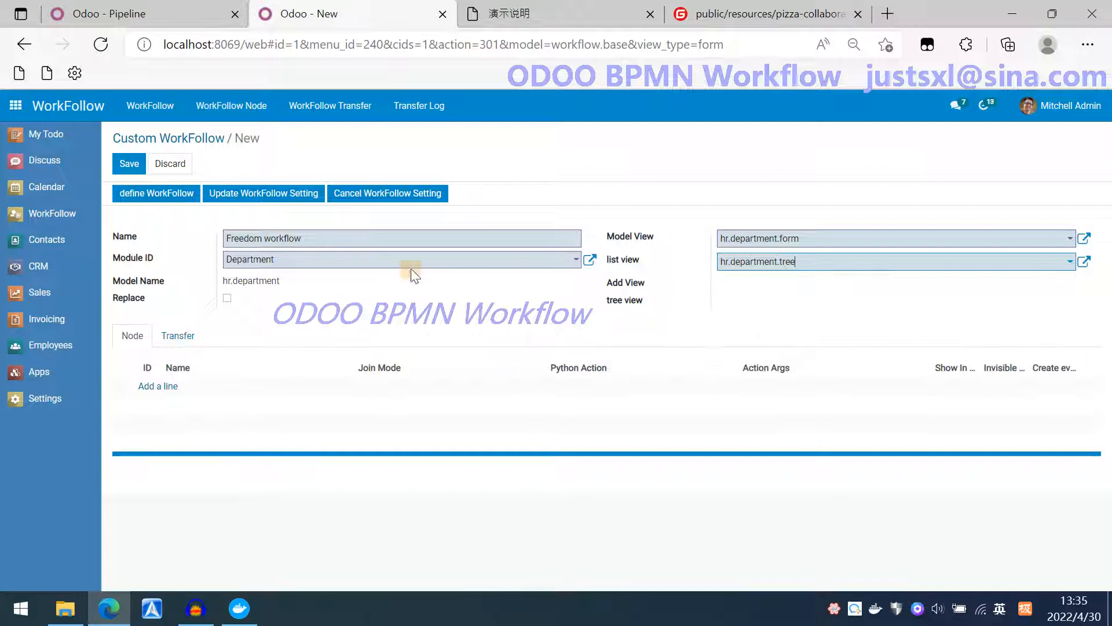
left_click(127, 164)
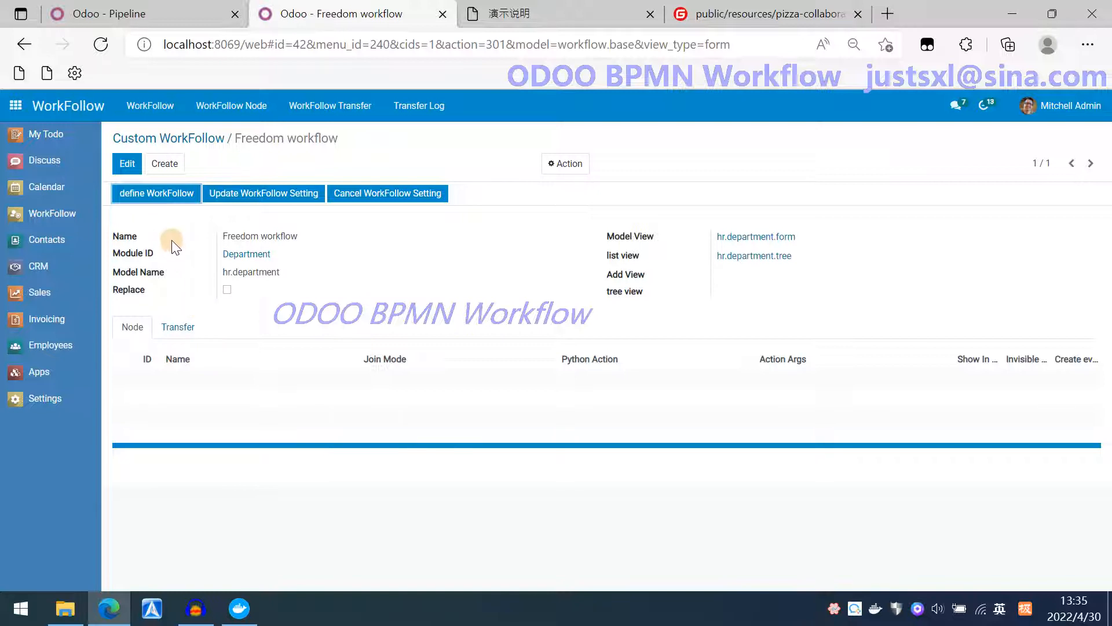
Open the workflow diagram editor and place a start event and an end event on the canvas.
left_click(169, 200)
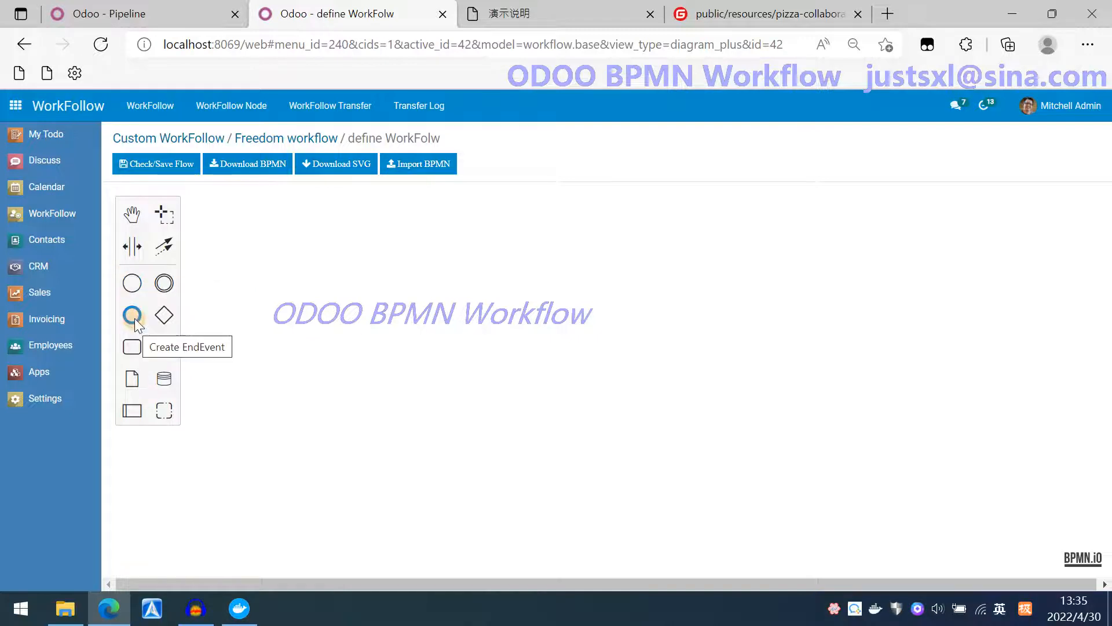
left_click(128, 285)
left_click(296, 238)
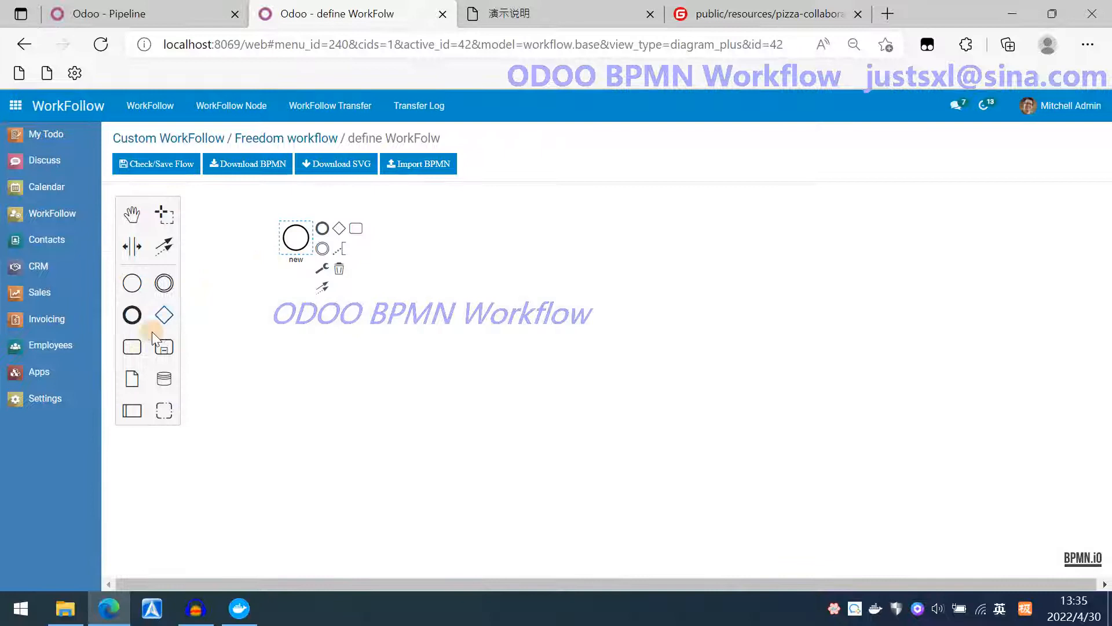
left_click(134, 316)
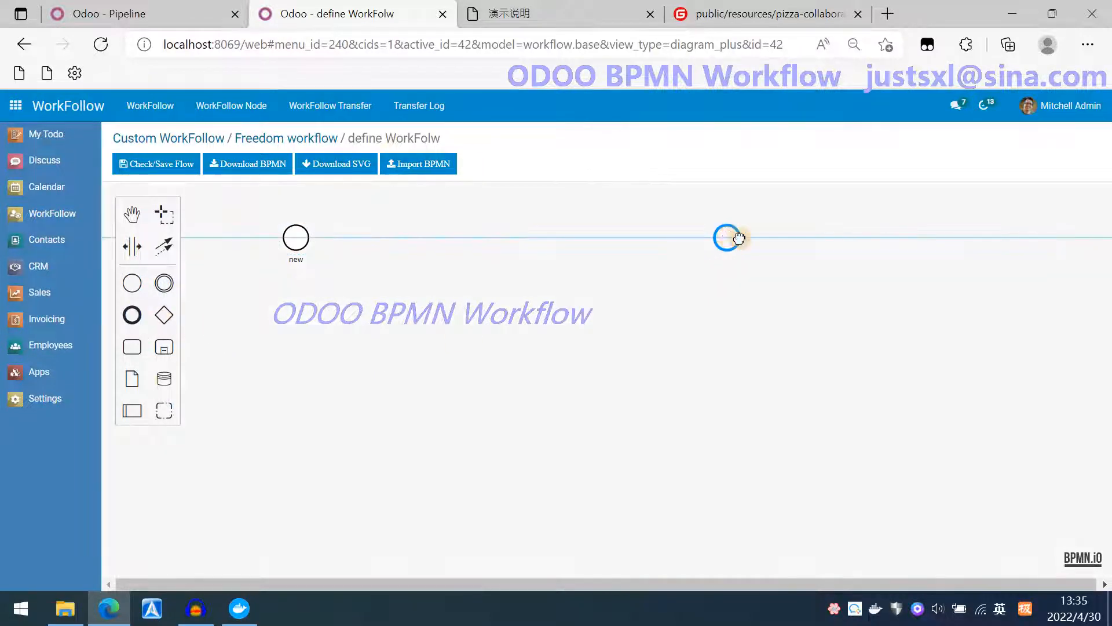
left_click(762, 238)
Append a task and an exclusive gateway after the start event, then two tasks branching from the gateway.
left_click(296, 238)
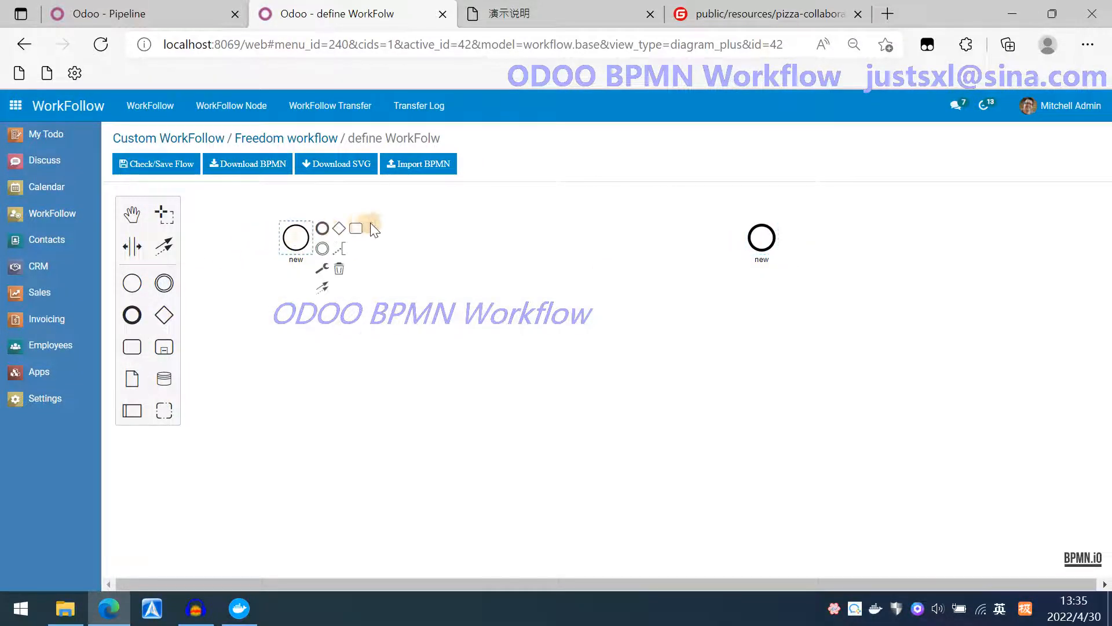
left_click(358, 227)
left_click(444, 253)
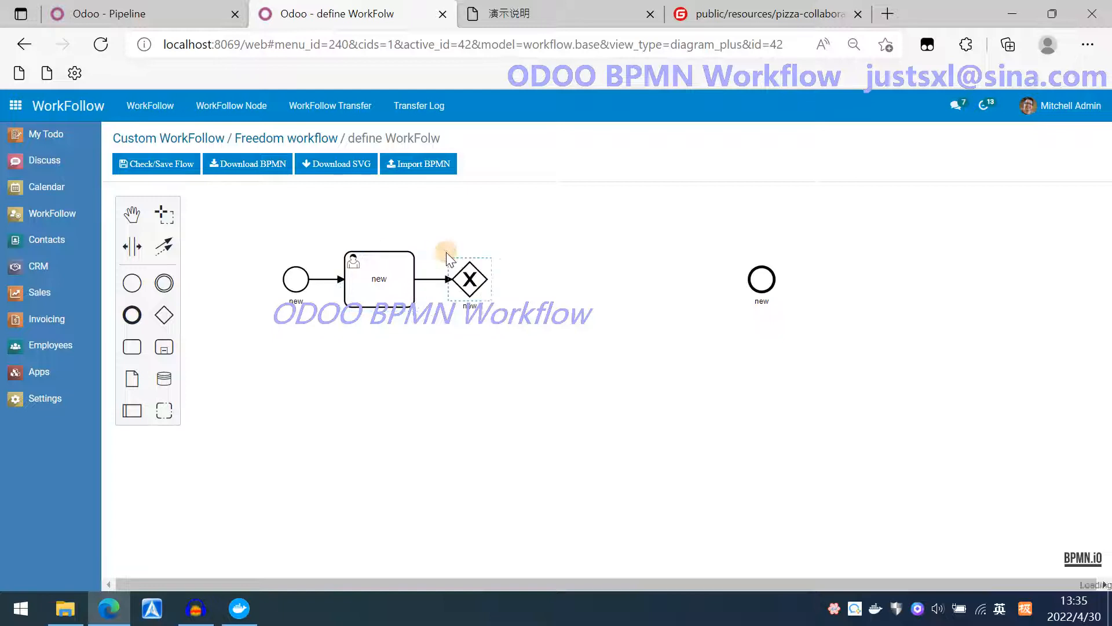
left_click(532, 267)
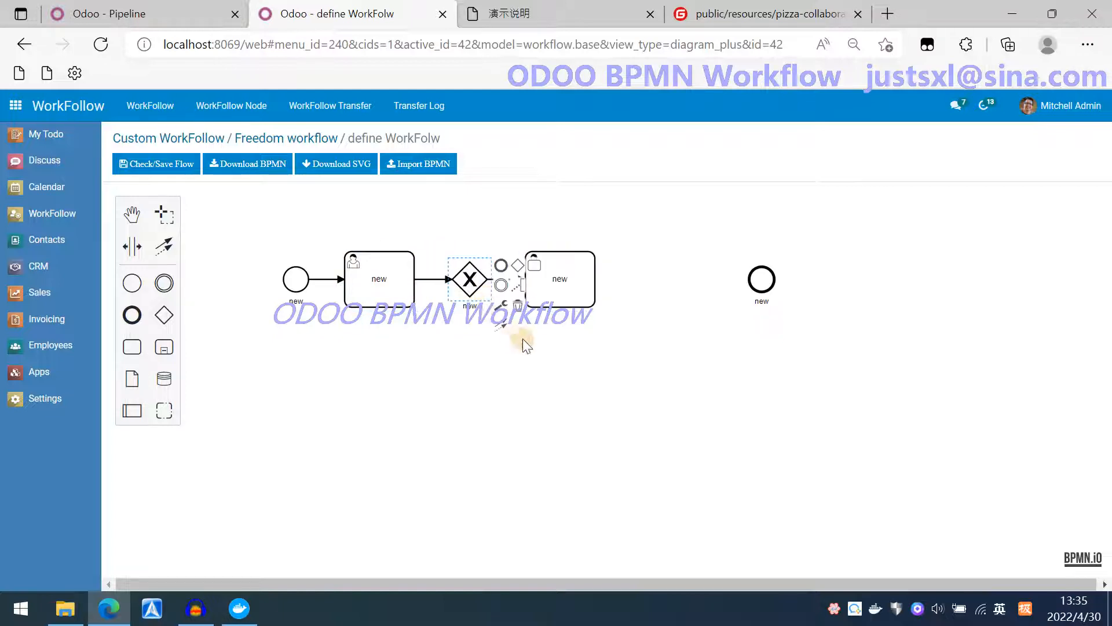
left_click(537, 270)
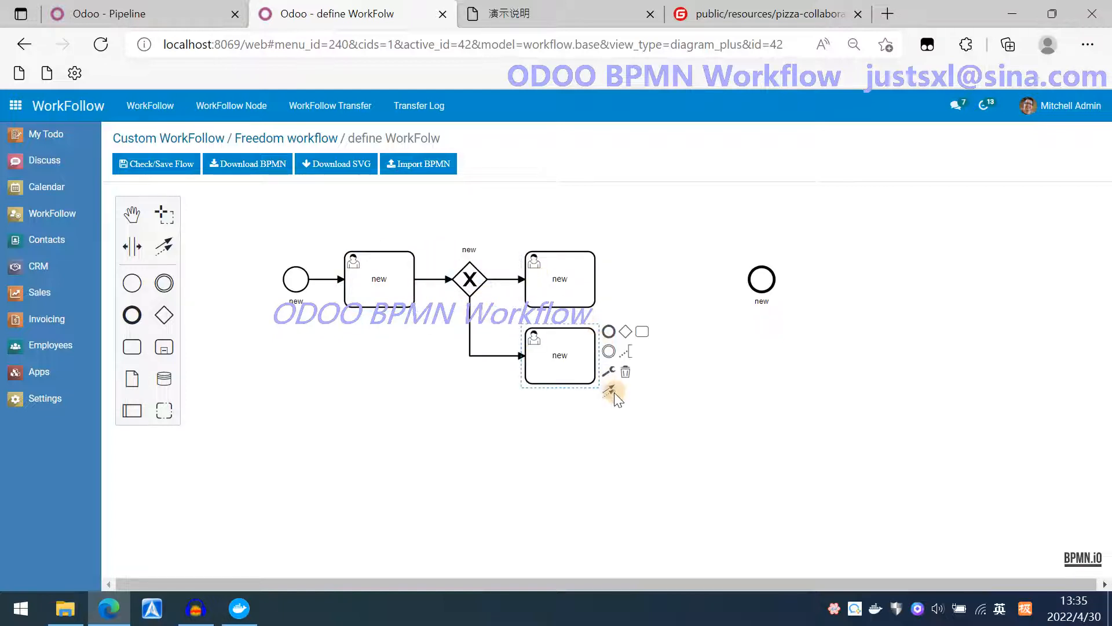
Connect both branch tasks to the end event.
left_click_drag(614, 392, 762, 279)
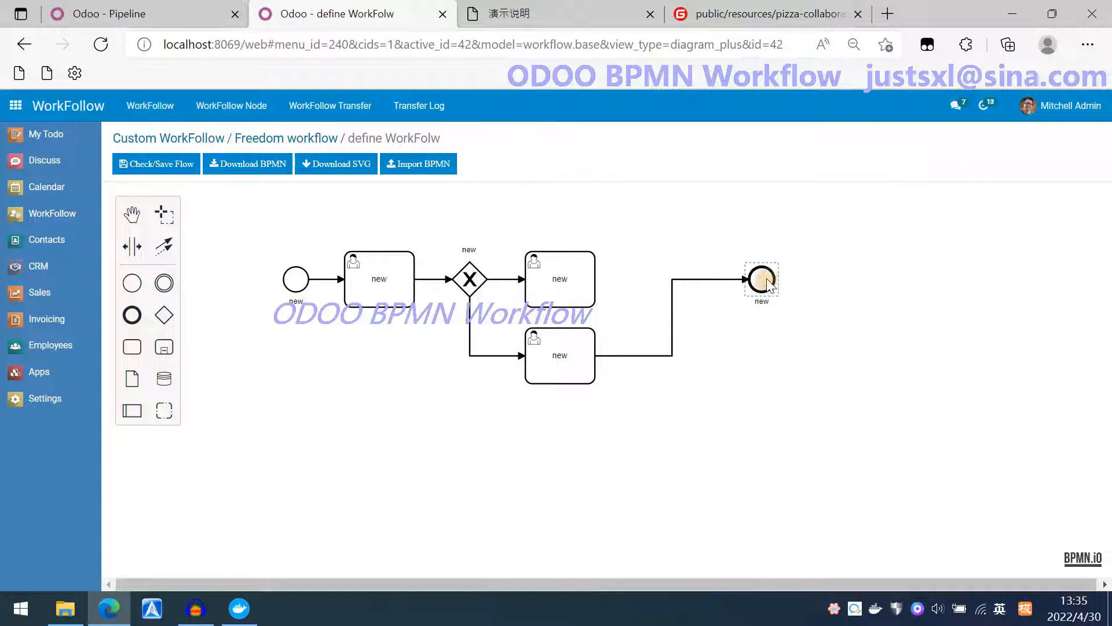
left_click(596, 295)
left_click_drag(610, 311, 761, 279)
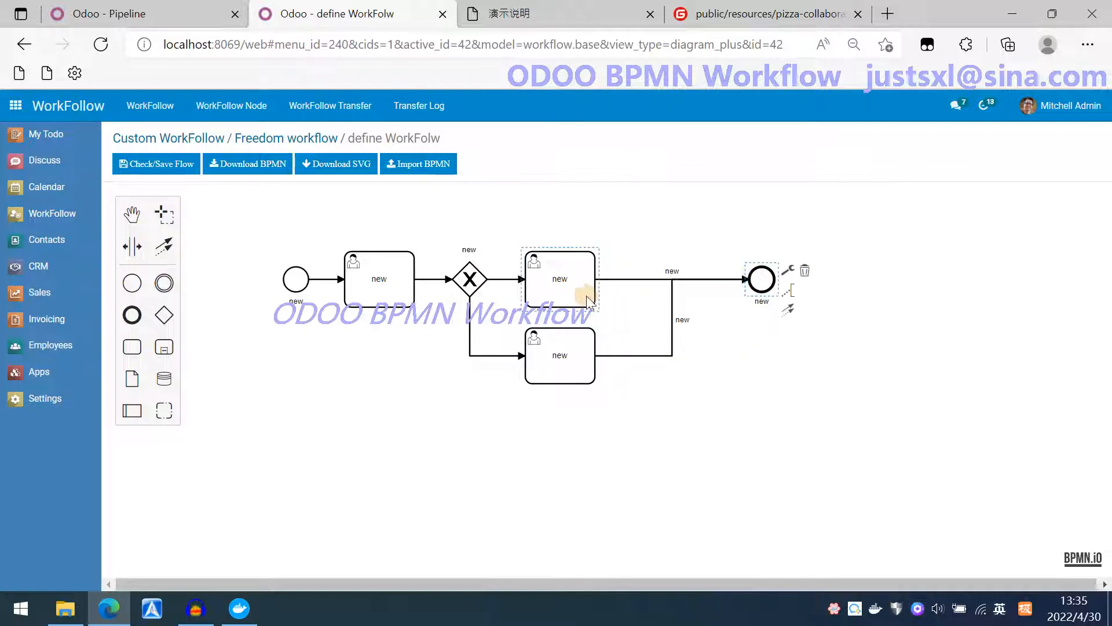
Attach a text annotation reading Comments to the upper branch task.
left_click(557, 276)
left_click(632, 276)
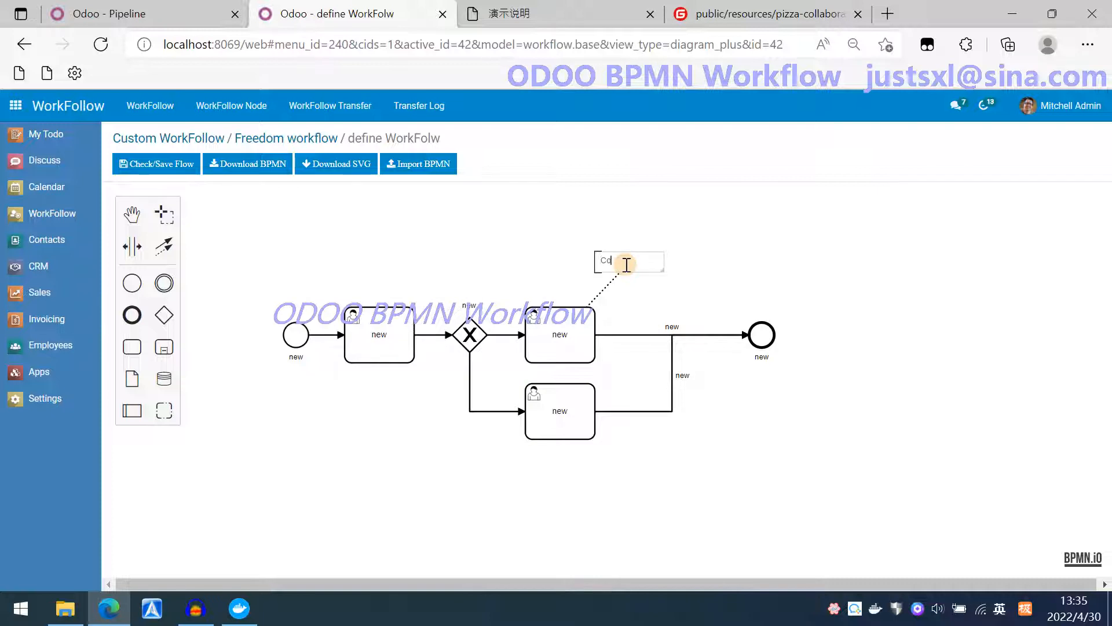
type("Comments")
key("Return")
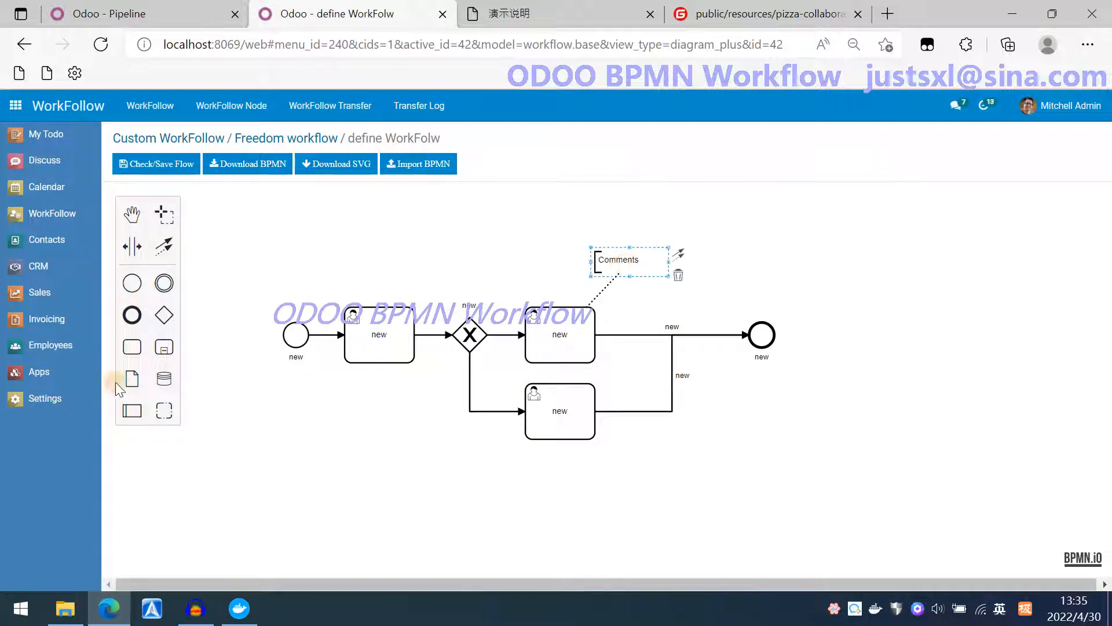
Add a data object linked to the first task and label it Model files.
left_click_drag(133, 384, 386, 365)
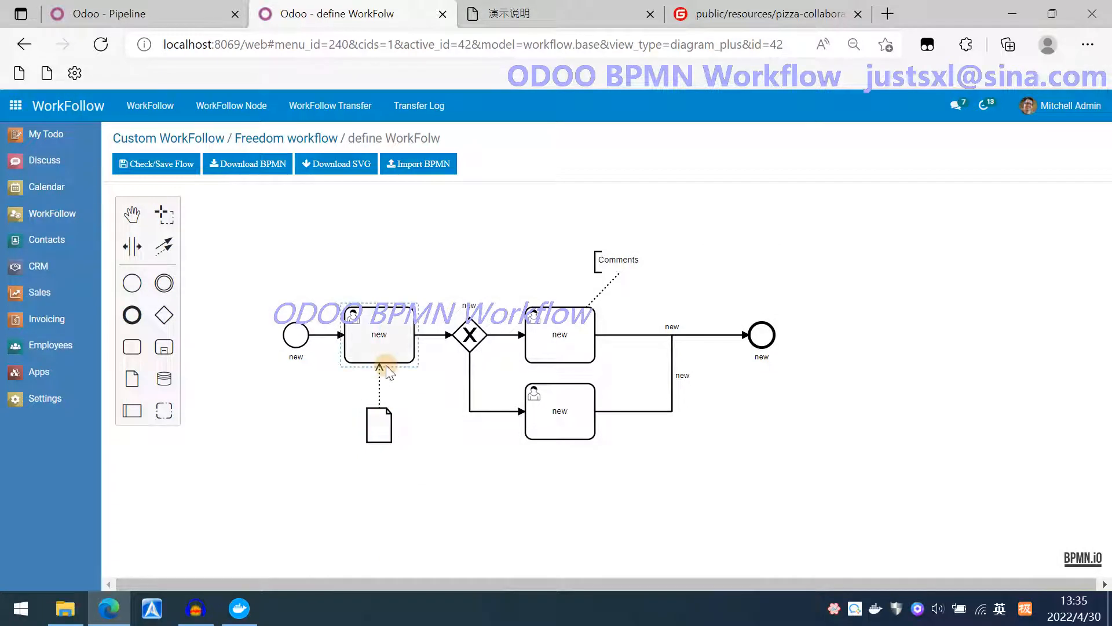
double_click(382, 440)
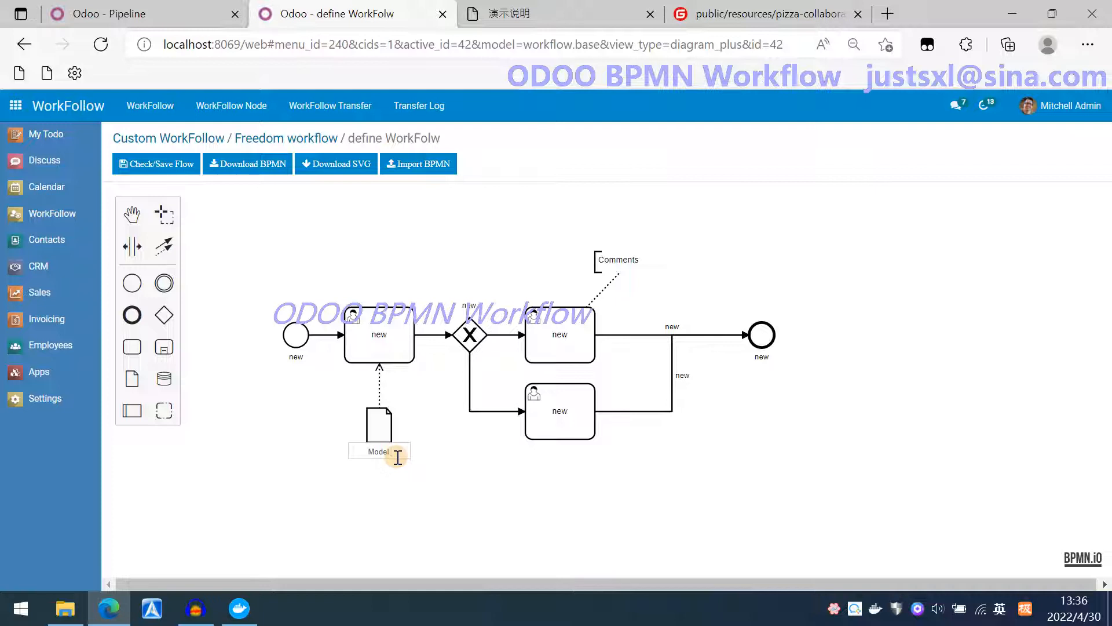
type("Model fie")
type("es")
left_click(323, 447)
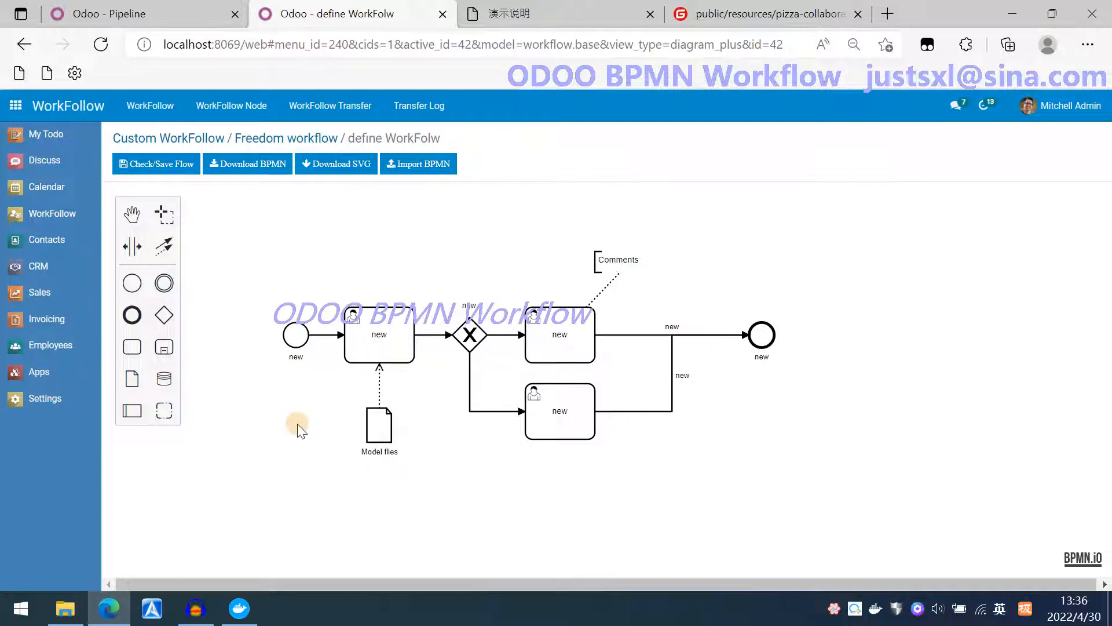
Rename the start event to Start, give it a green fill color, and save.
double_click(292, 336)
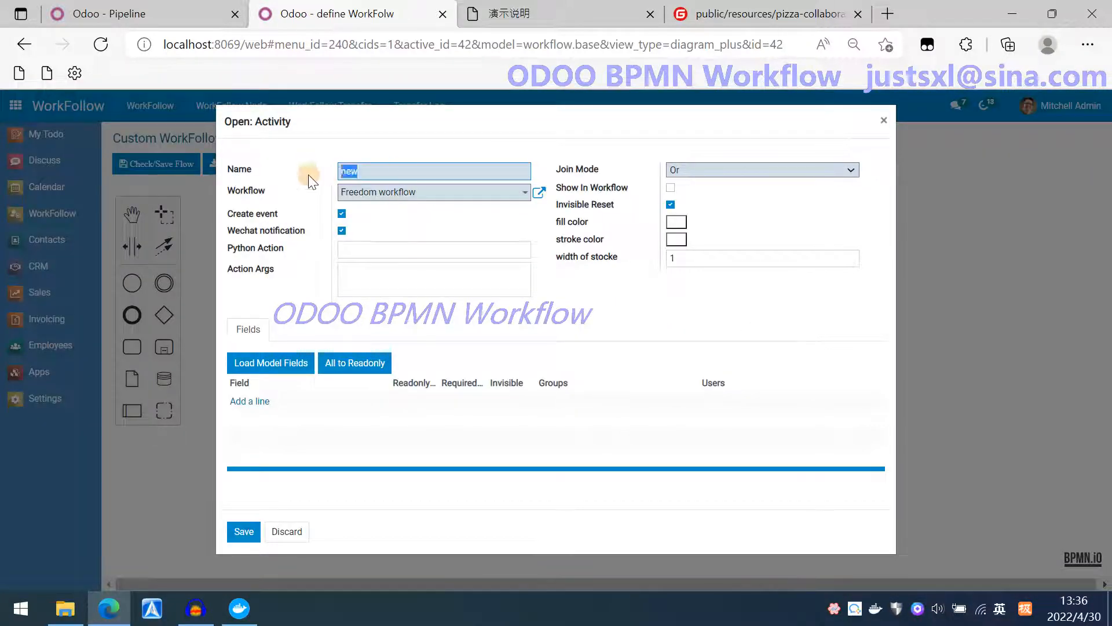
type("Start")
left_click(676, 221)
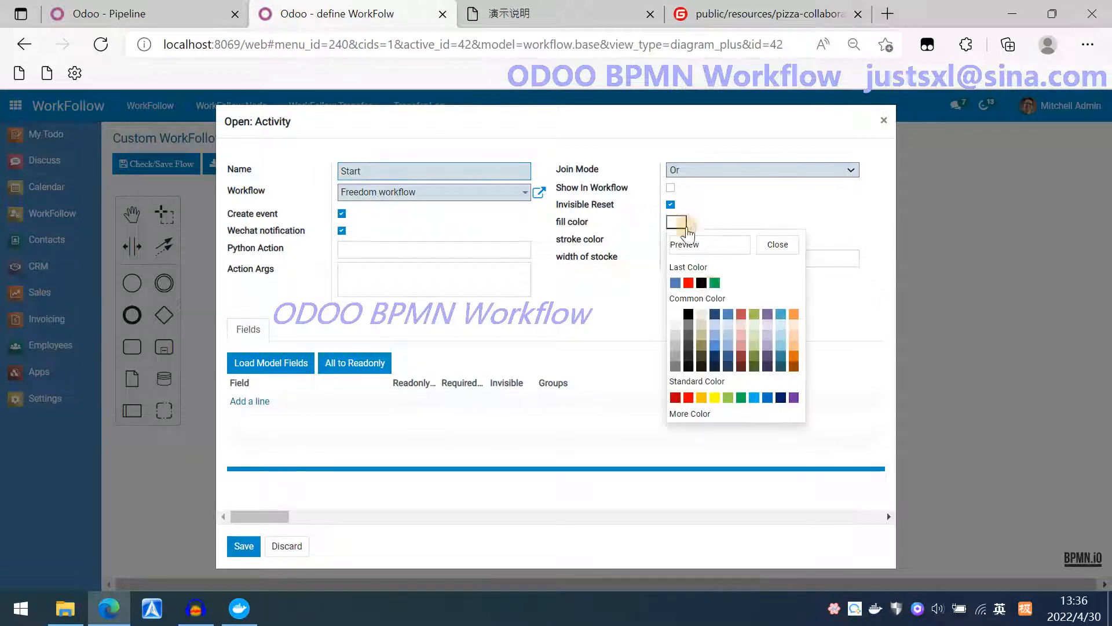
left_click(714, 284)
left_click(244, 545)
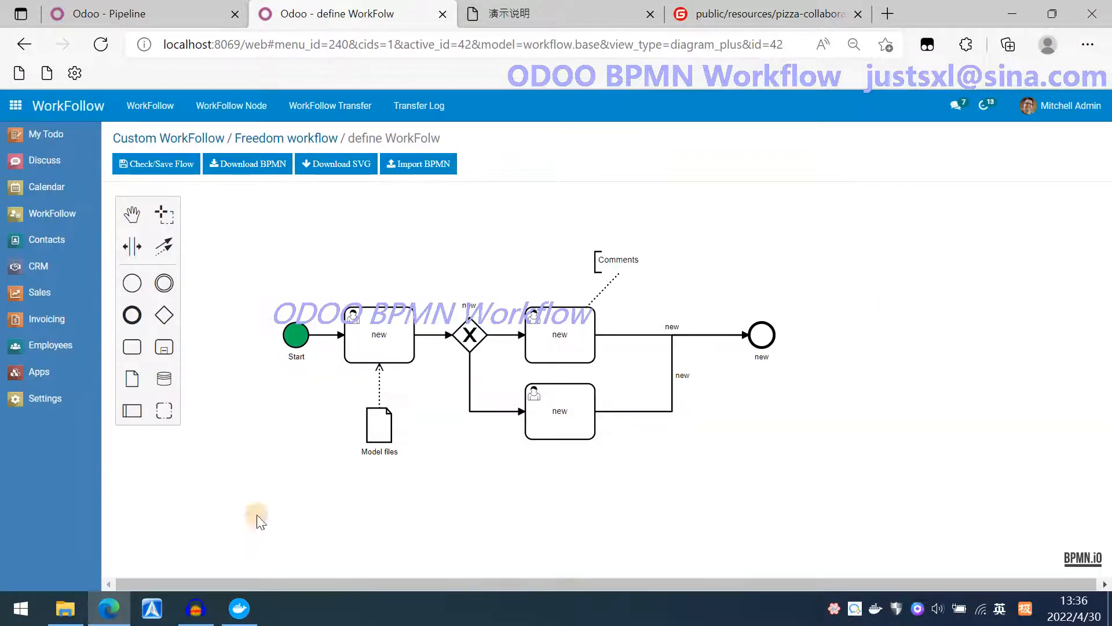
Rename the end event to End, give it a black fill color, and save.
double_click(762, 335)
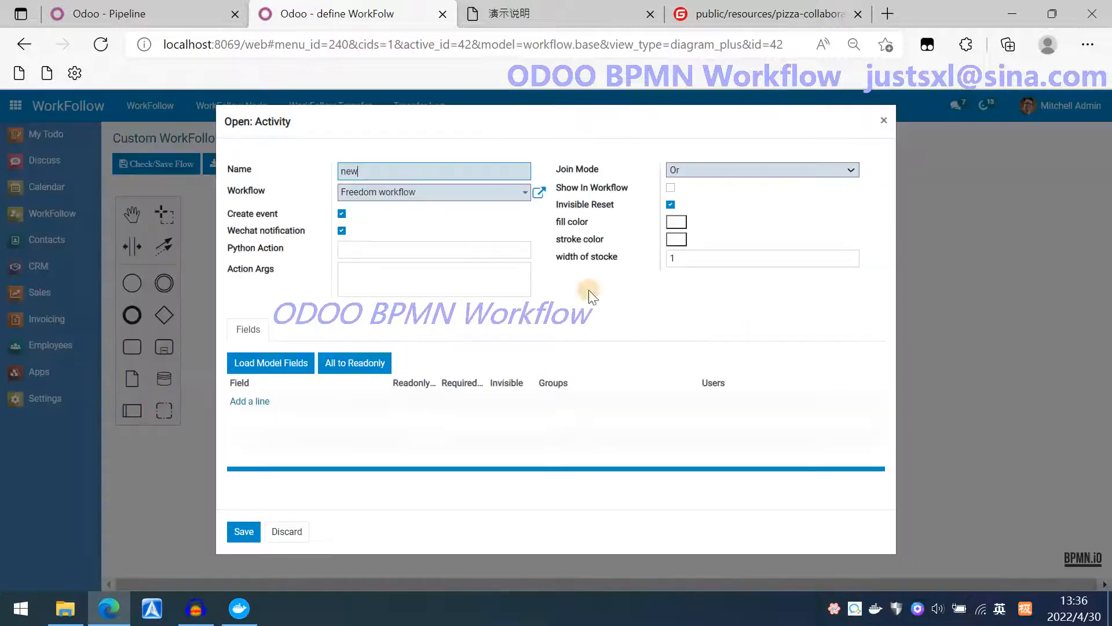
left_click(250, 173)
type("End")
left_click(677, 223)
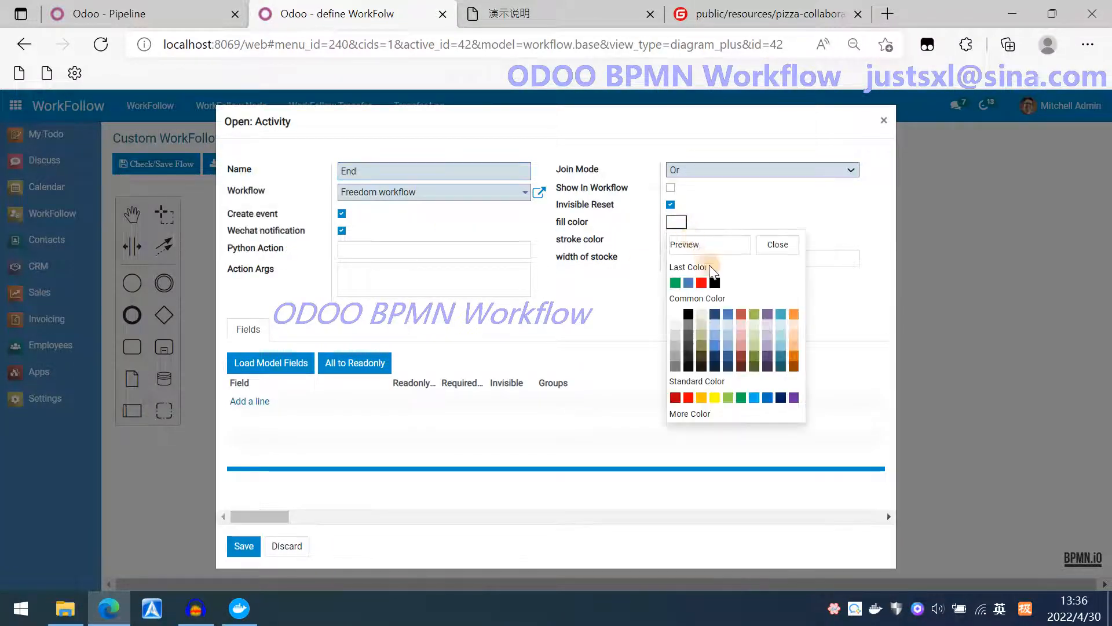
left_click(721, 293)
left_click(244, 533)
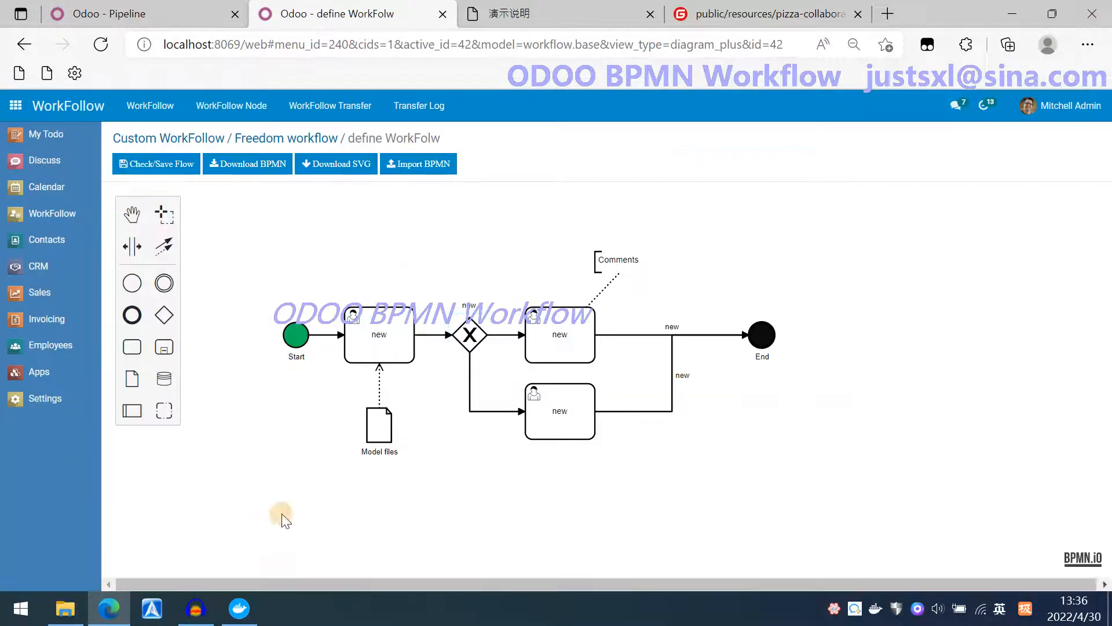
Rename the first task to Task Node with blue fill, red stroke and stroke width 2, then save.
double_click(350, 330)
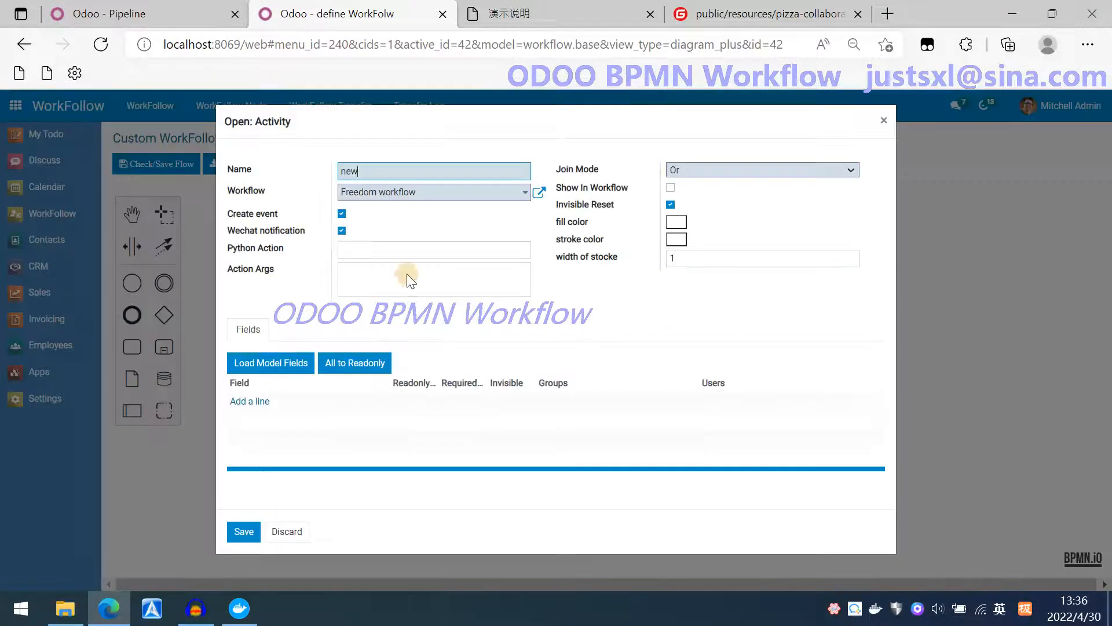
type("Task Node")
left_click(676, 222)
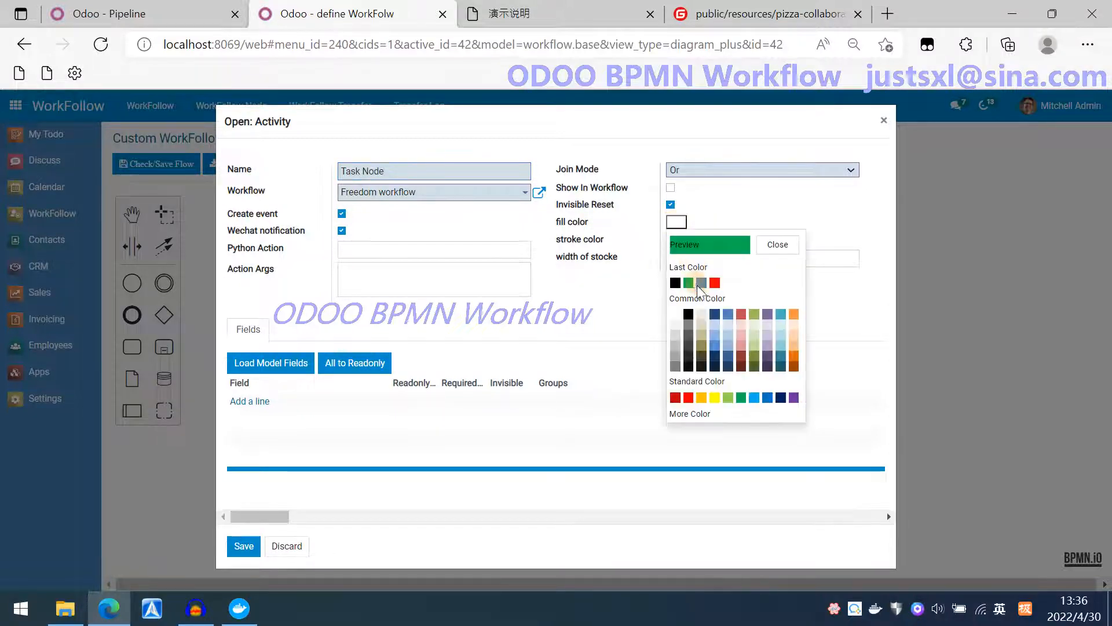
left_click(701, 283)
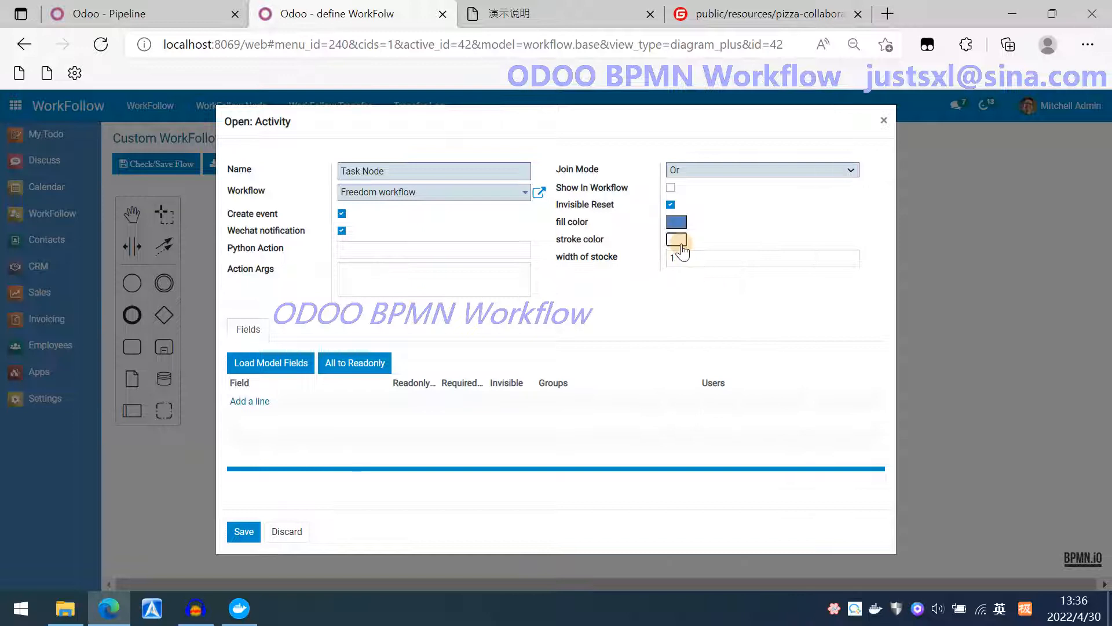
left_click(676, 238)
left_click(709, 298)
left_click(696, 266)
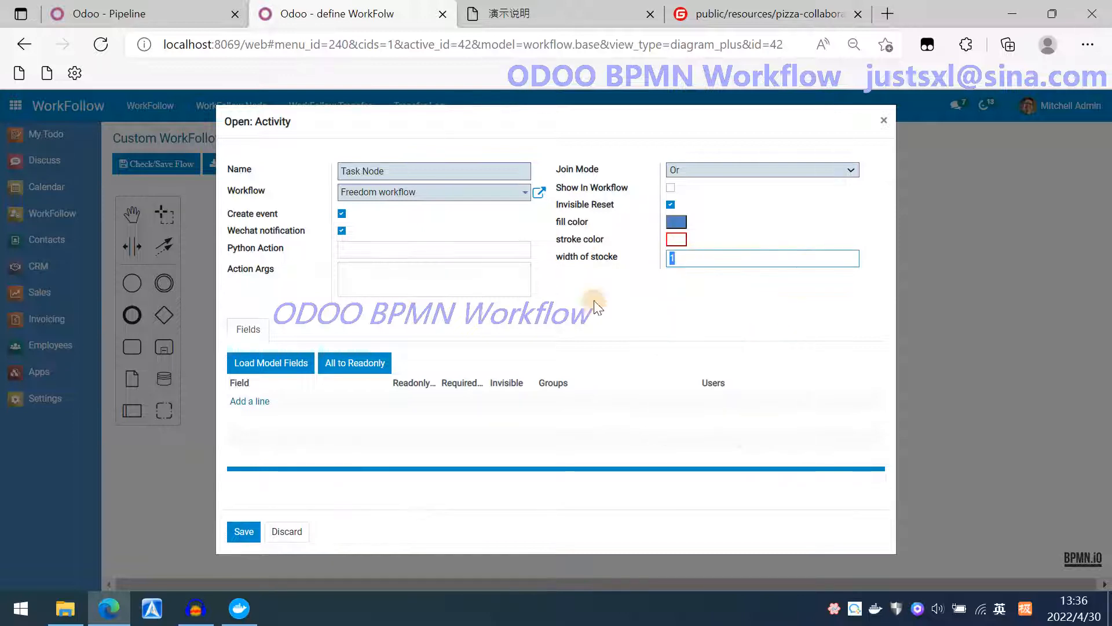
type("2")
left_click(235, 532)
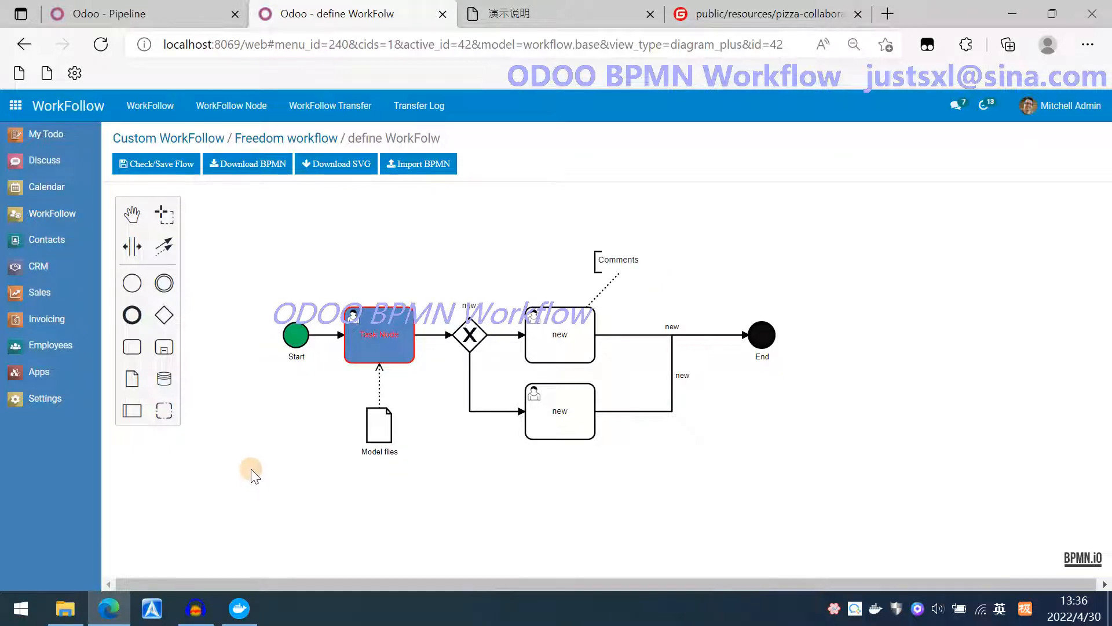
left_click_drag(250, 464, 247, 451)
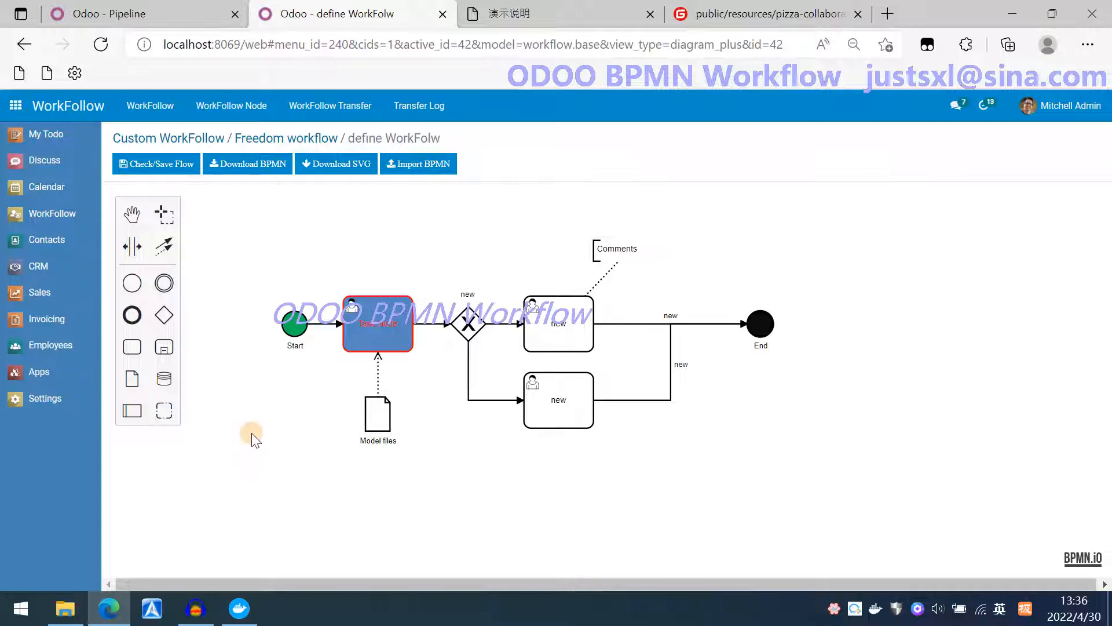
Review the workflow record's nodes and transfers, then return to the diagram editor.
left_click(296, 142)
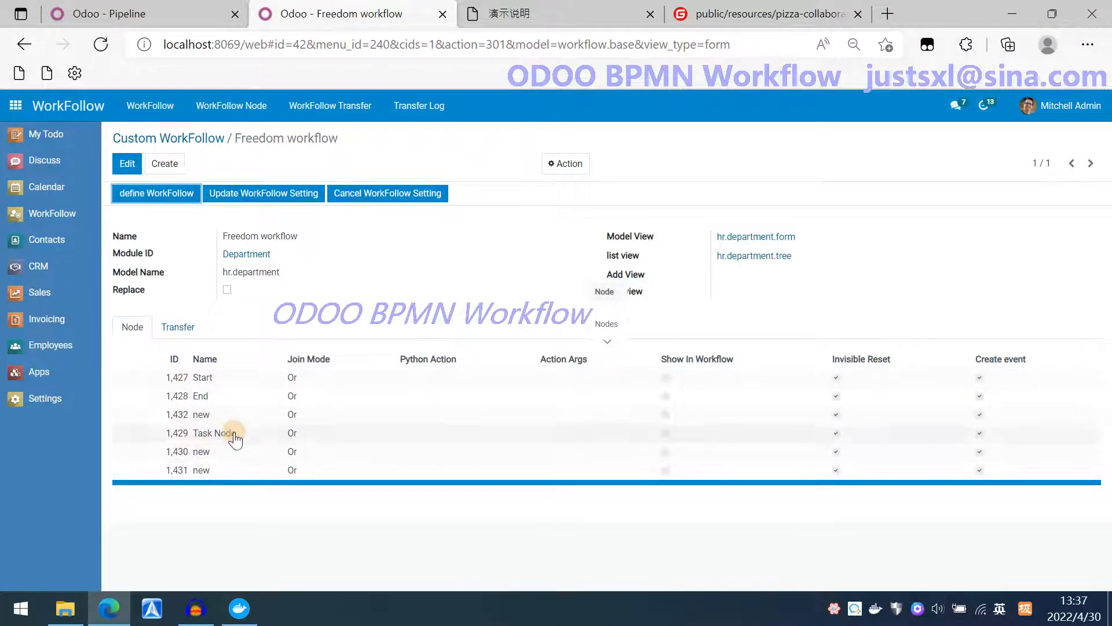
left_click(186, 331)
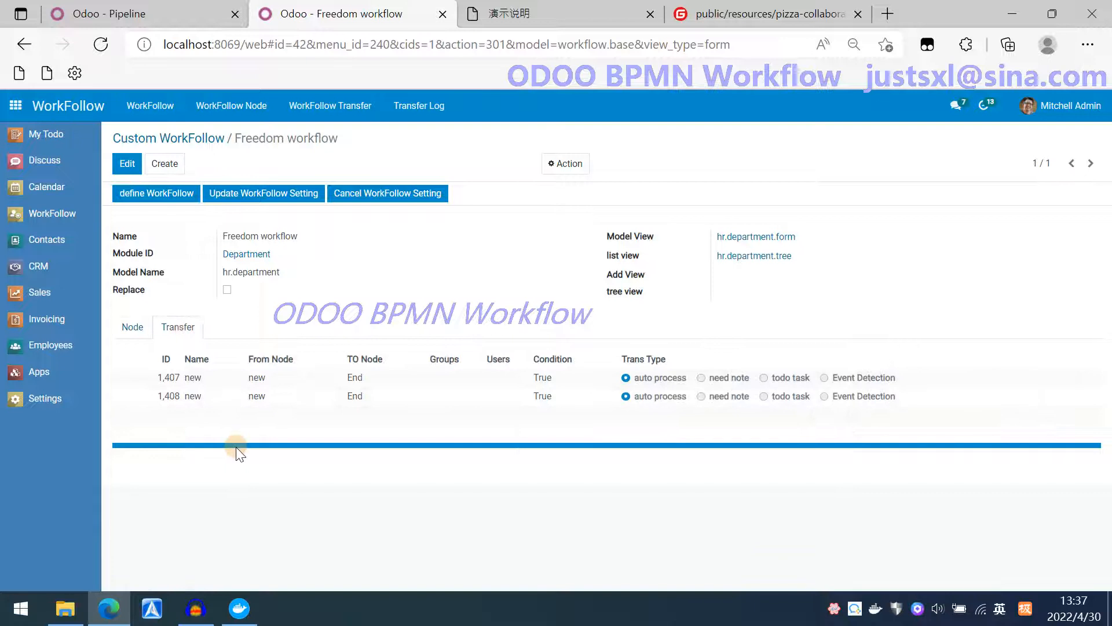
left_click(173, 195)
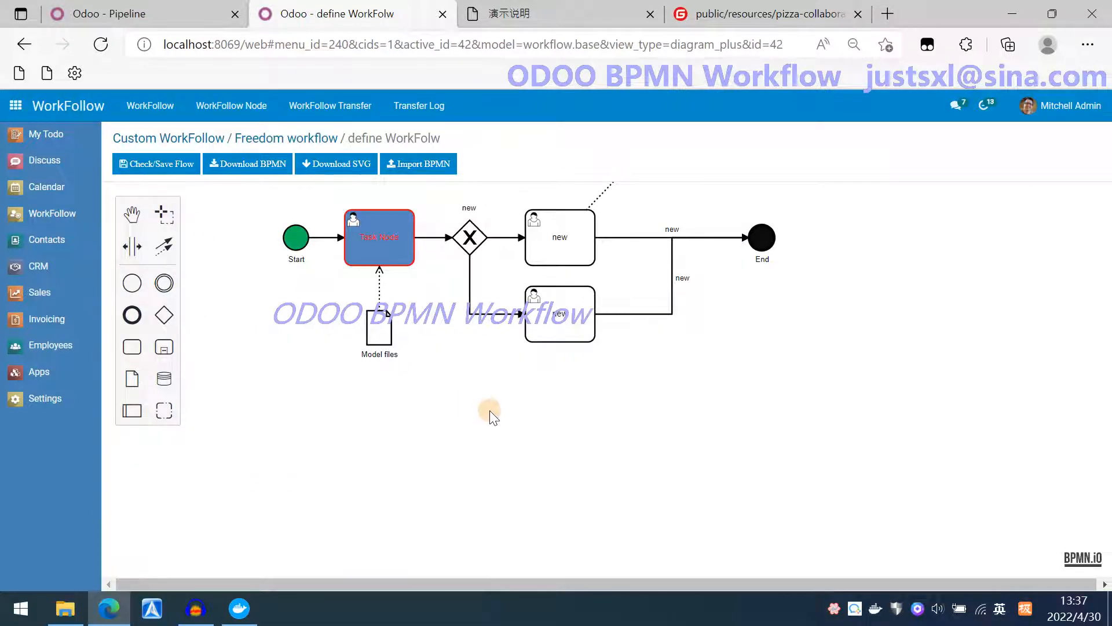
mouse_move(489, 412)
left_mouse_down()
mouse_move(501, 464)
mouse_move(453, 443)
mouse_move(446, 460)
left_mouse_up()
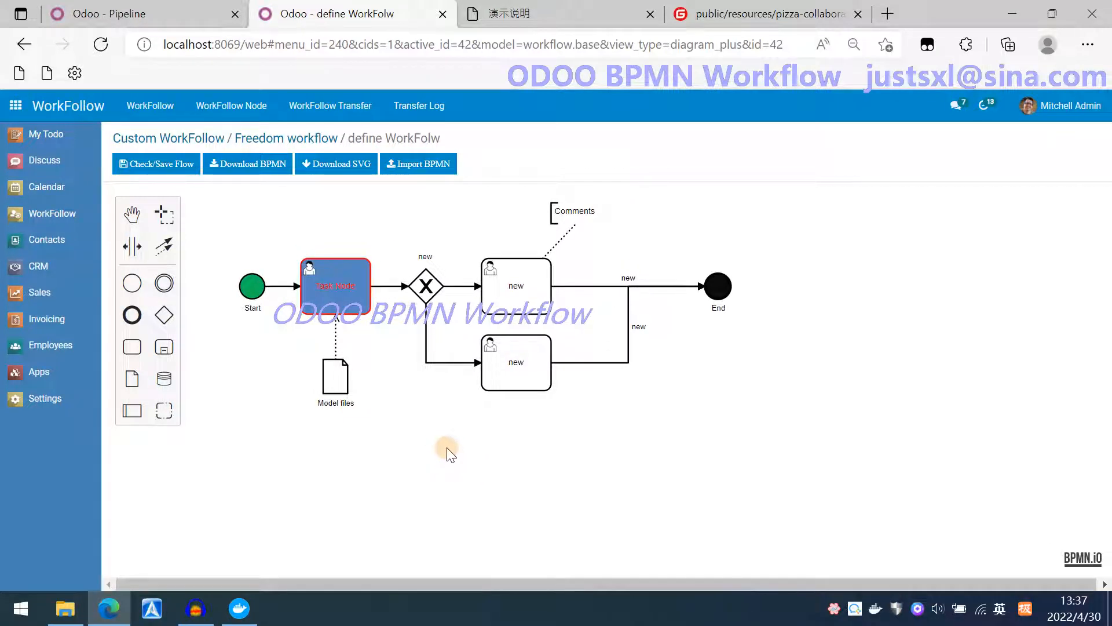
left_click(425, 326)
double_click(423, 326)
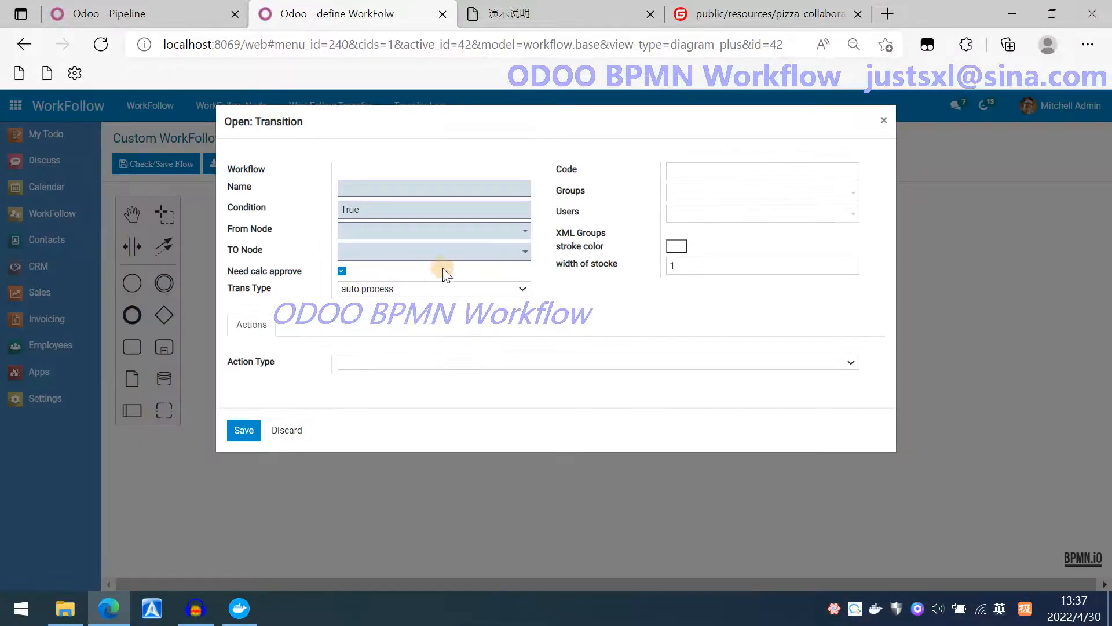
left_click(466, 233)
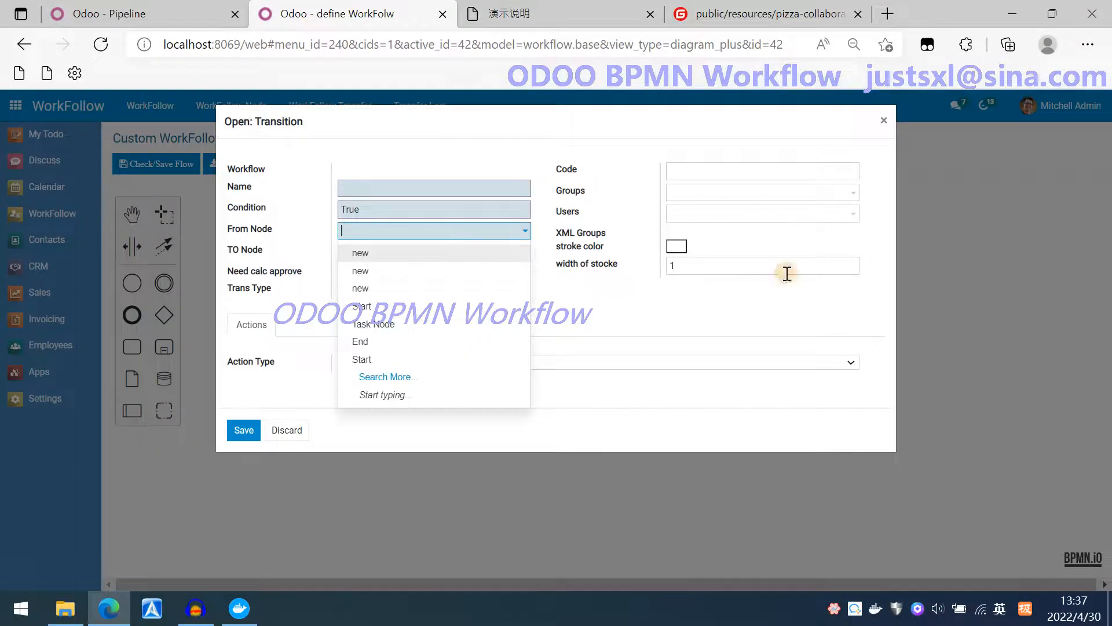
left_click(778, 361)
left_click(887, 119)
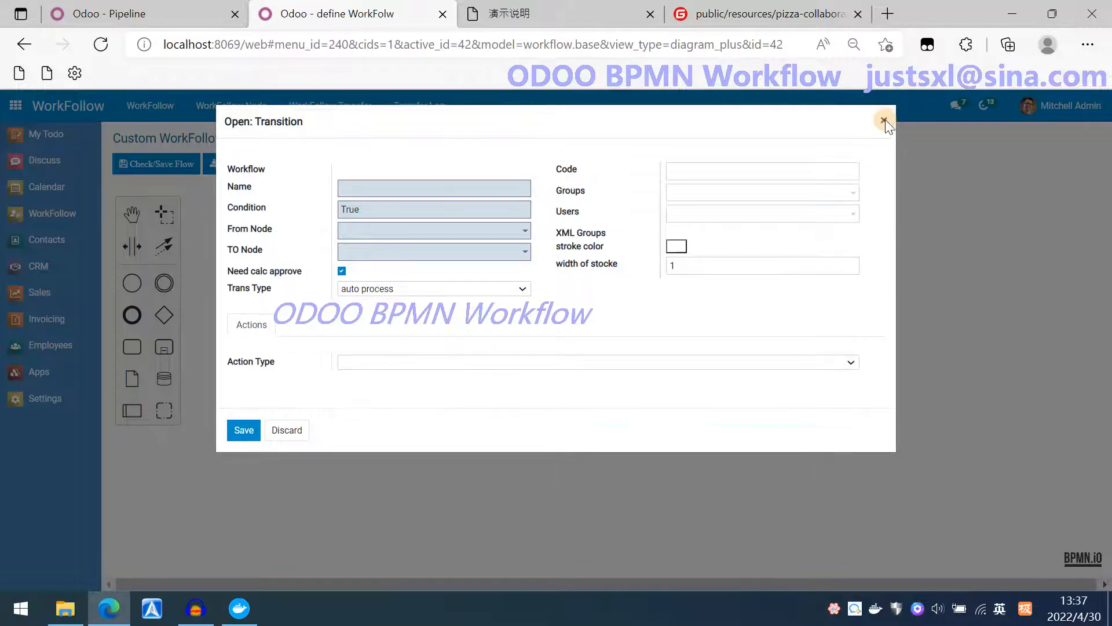
left_click(887, 119)
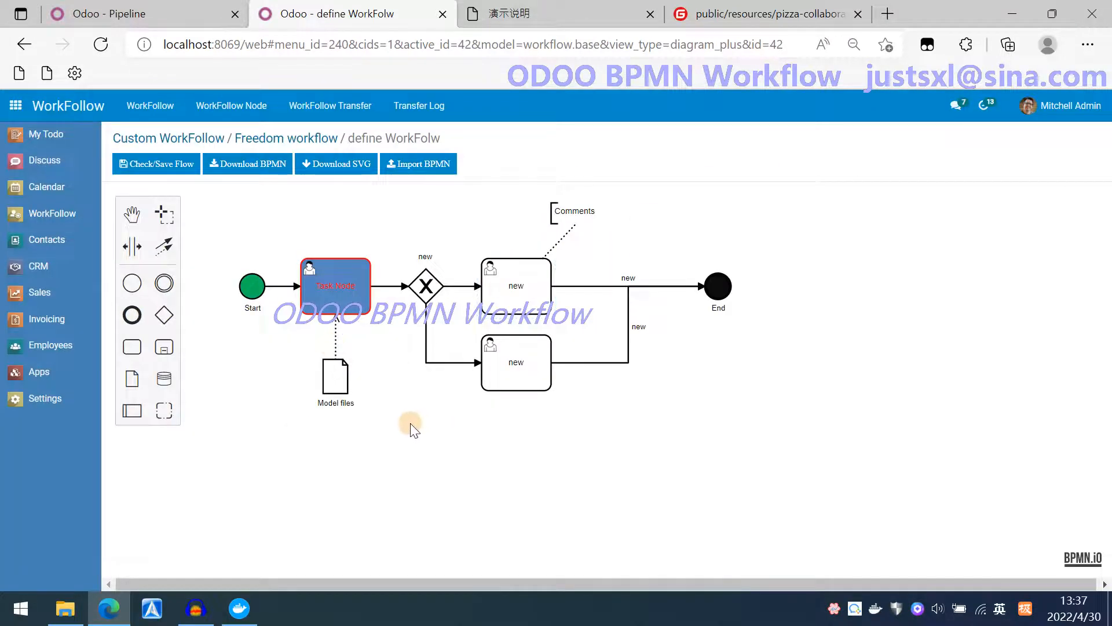
Check and save the flow, then review the generated transfers in the workflow record before reopening the diagram.
left_click(160, 169)
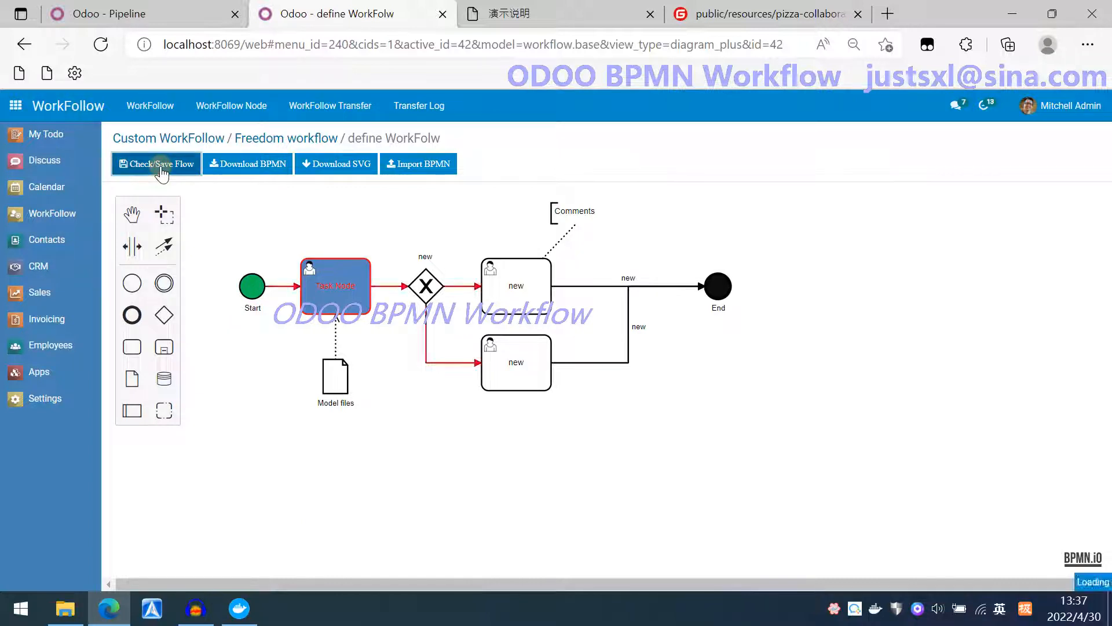
left_click(262, 142)
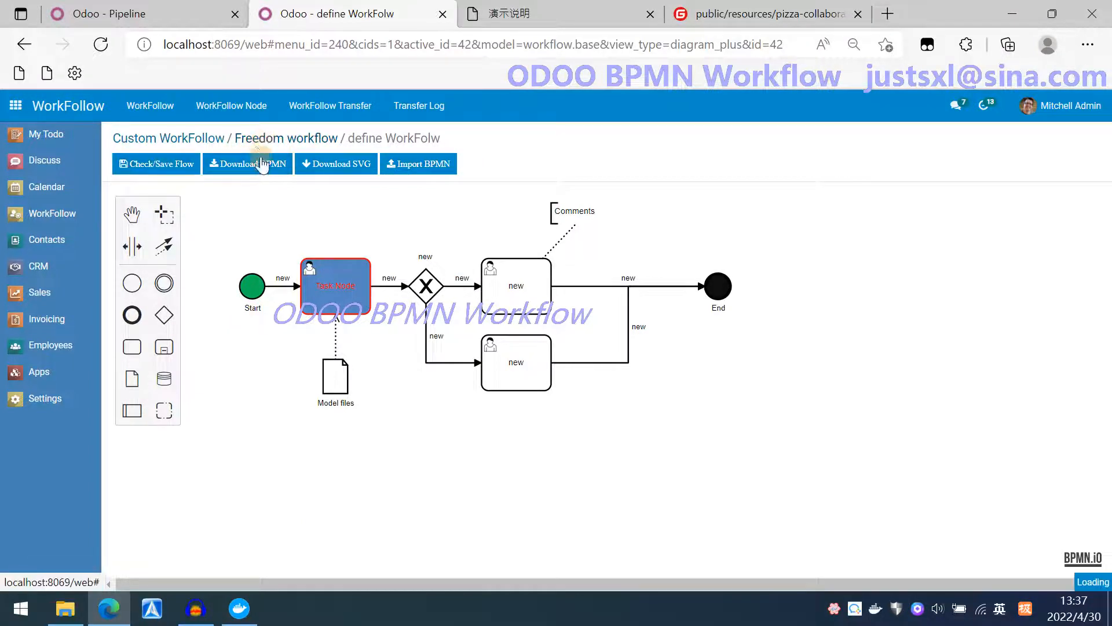
left_click(190, 328)
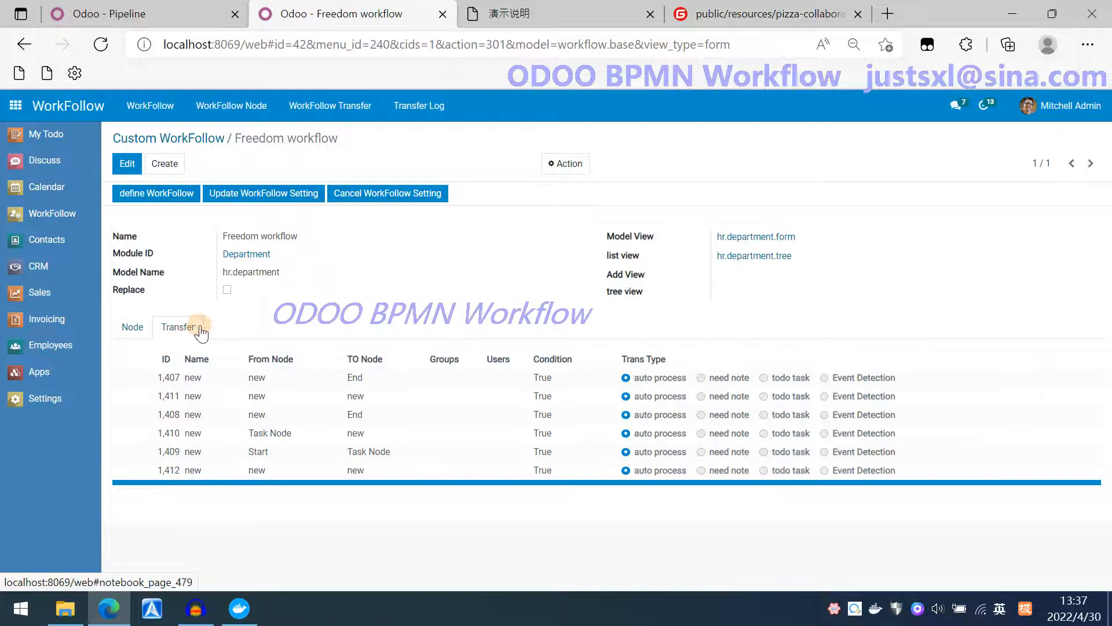
left_click(177, 195)
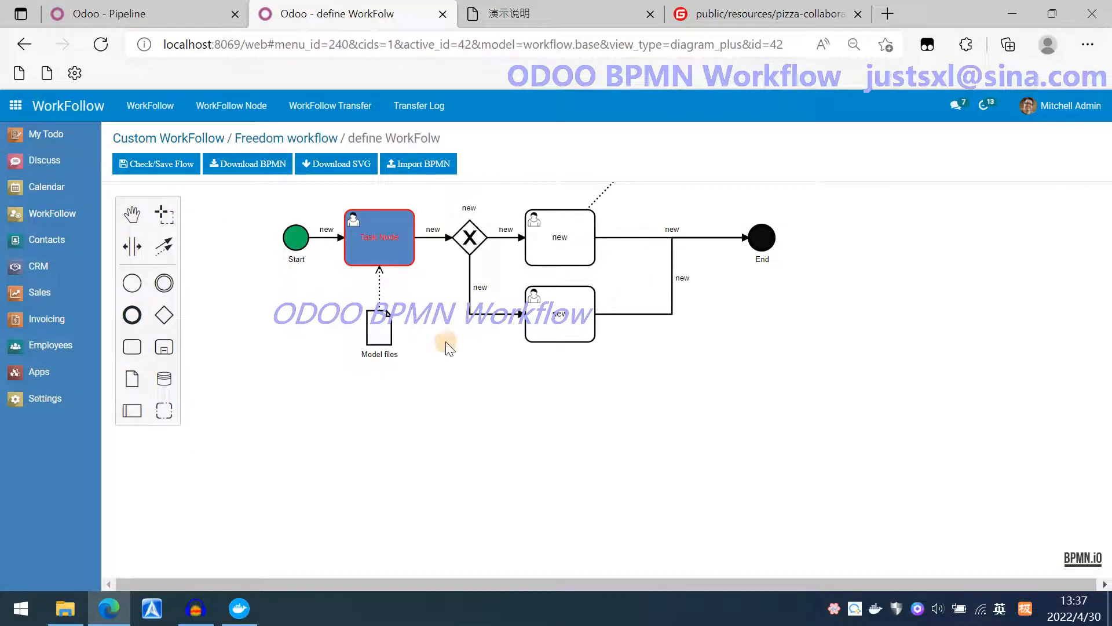
Rename the gateway's lower branch connection to if no with a red stroke color, and save.
double_click(471, 277)
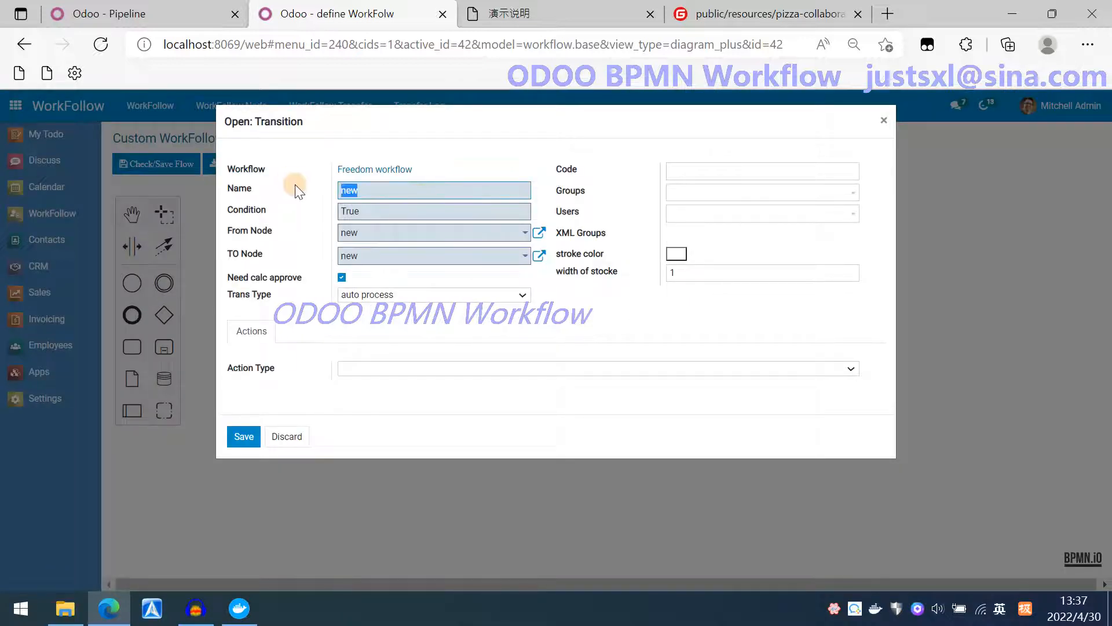
type("if no")
left_click(673, 255)
left_click(675, 273)
left_click(633, 280)
left_click(247, 438)
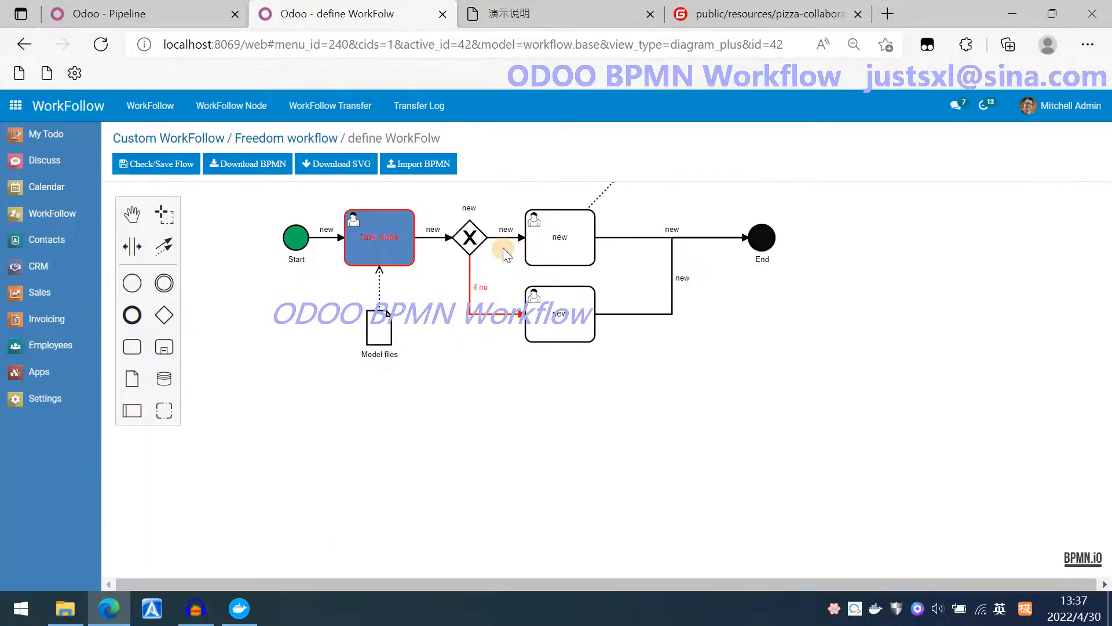
Rename the gateway's upper branch connection to if yes with a blue stroke color, and save.
left_click(503, 239)
double_click(503, 238)
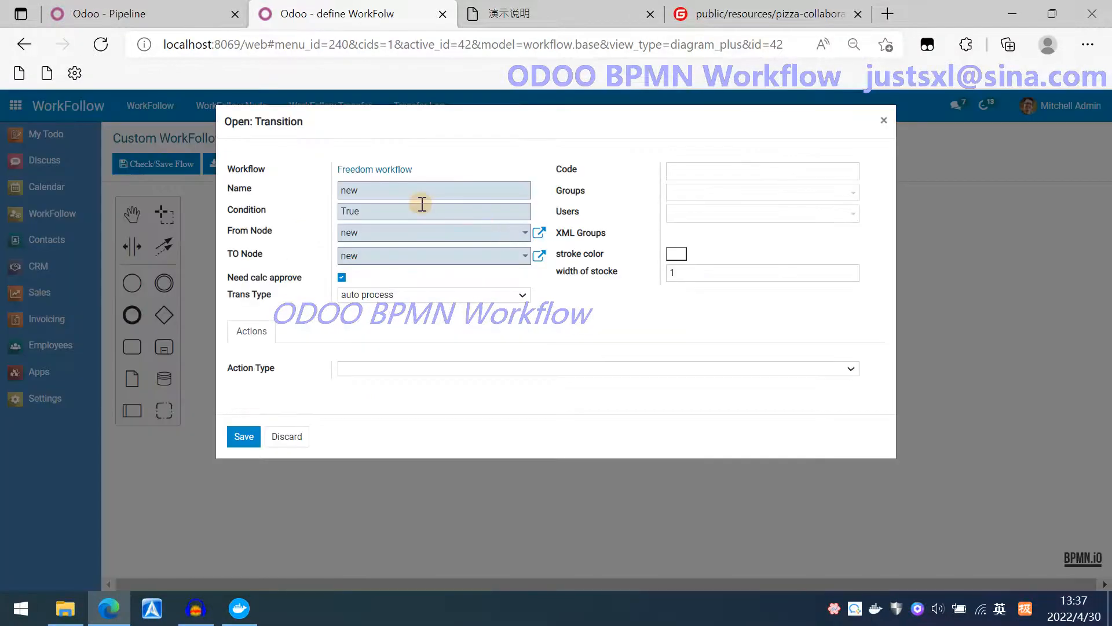
type("yf ye")
key("BackSpace")
key("BackSpace")
key("BackSpace")
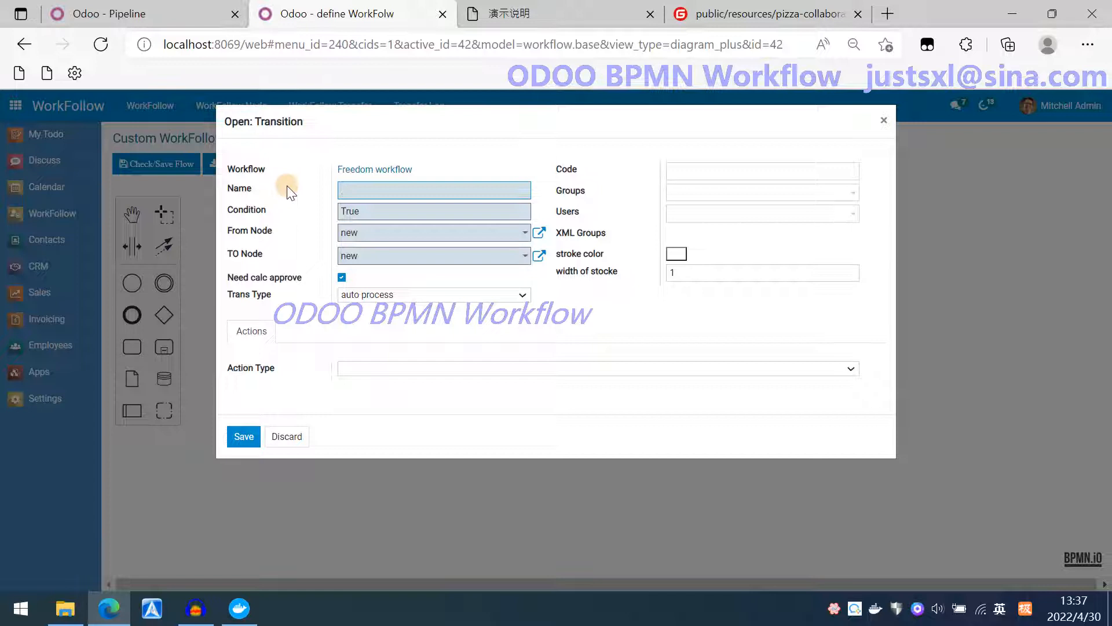
type("es")
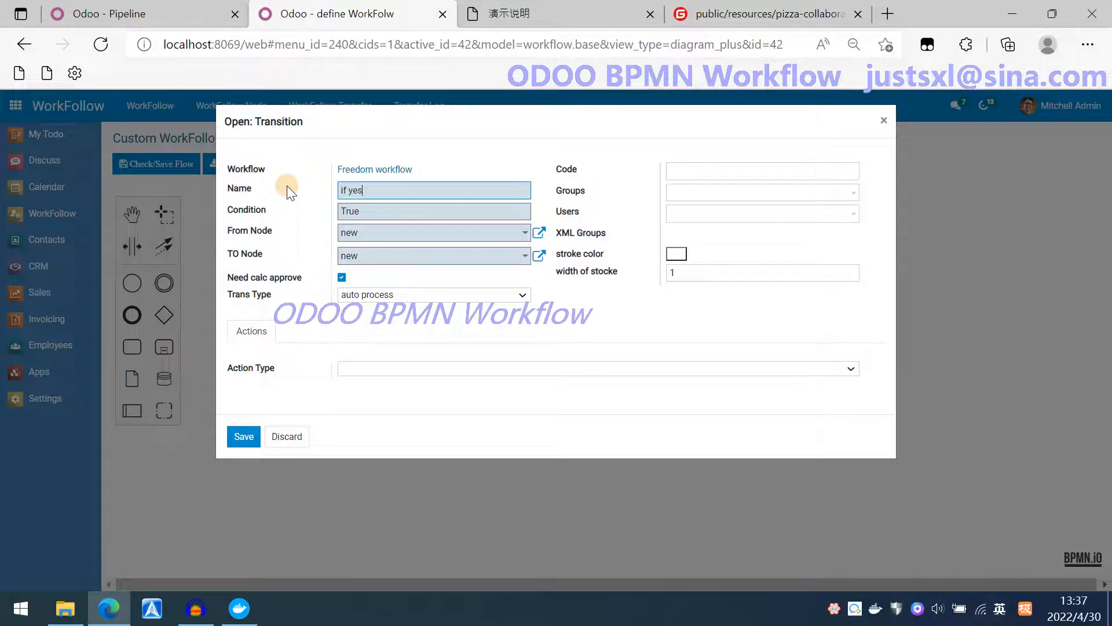
left_click(676, 253)
left_click(360, 464)
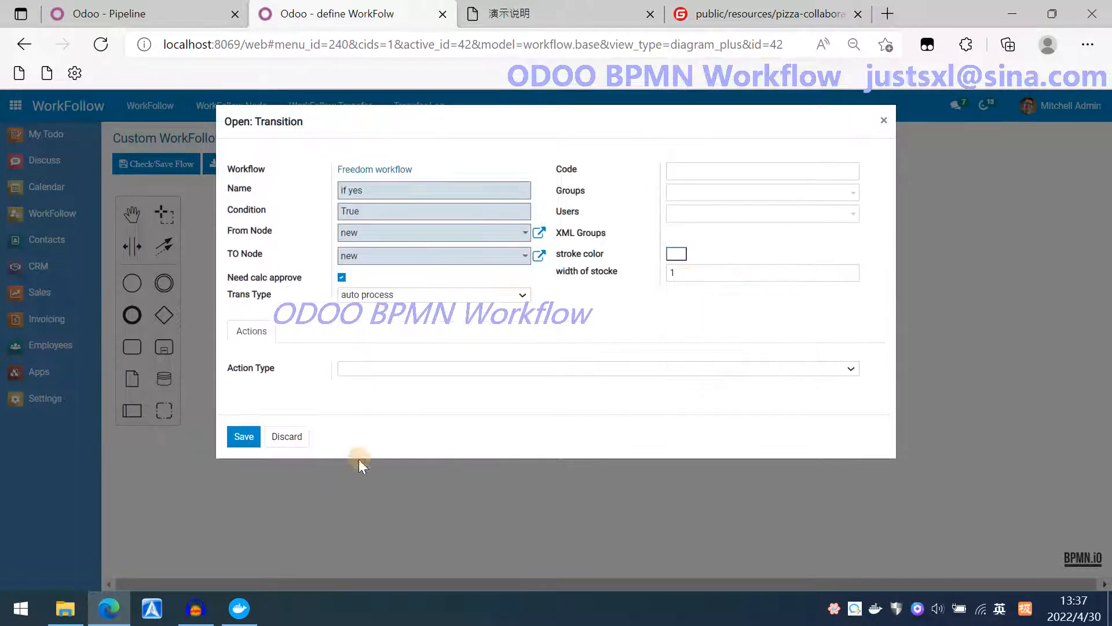
left_click(251, 441)
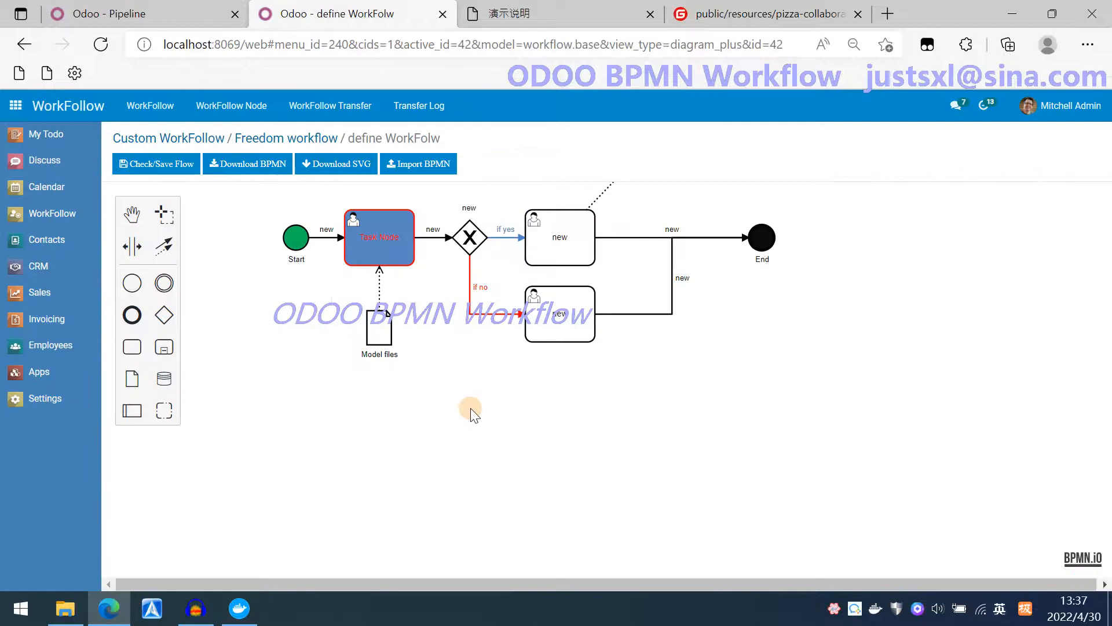
Check the renamed transfers in the workflow record and return to the diagram editor.
left_click(252, 138)
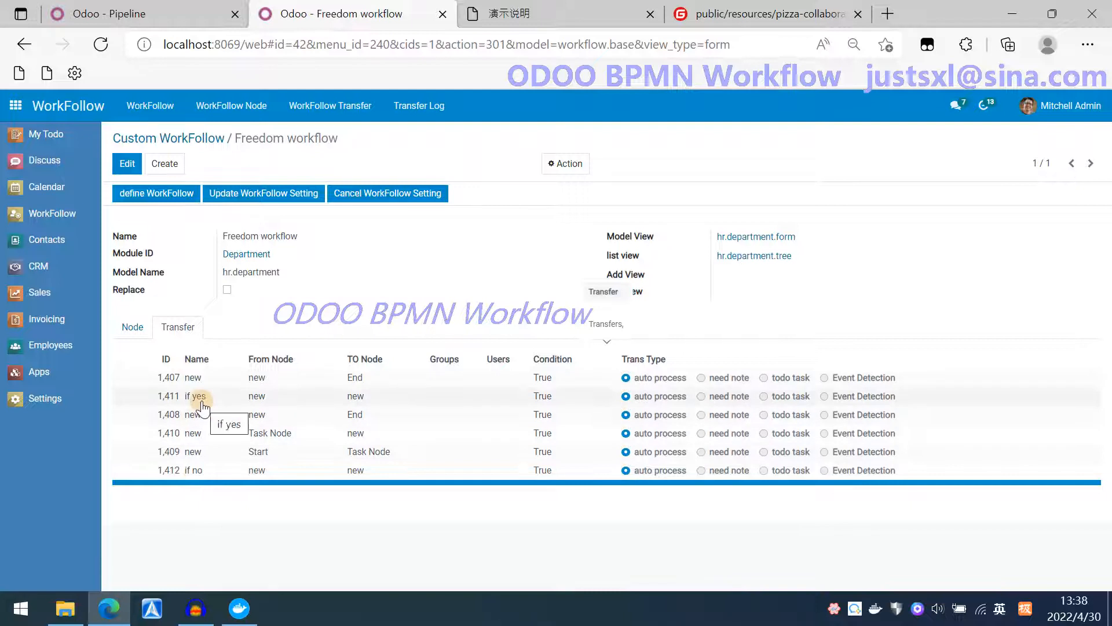
left_click(163, 197)
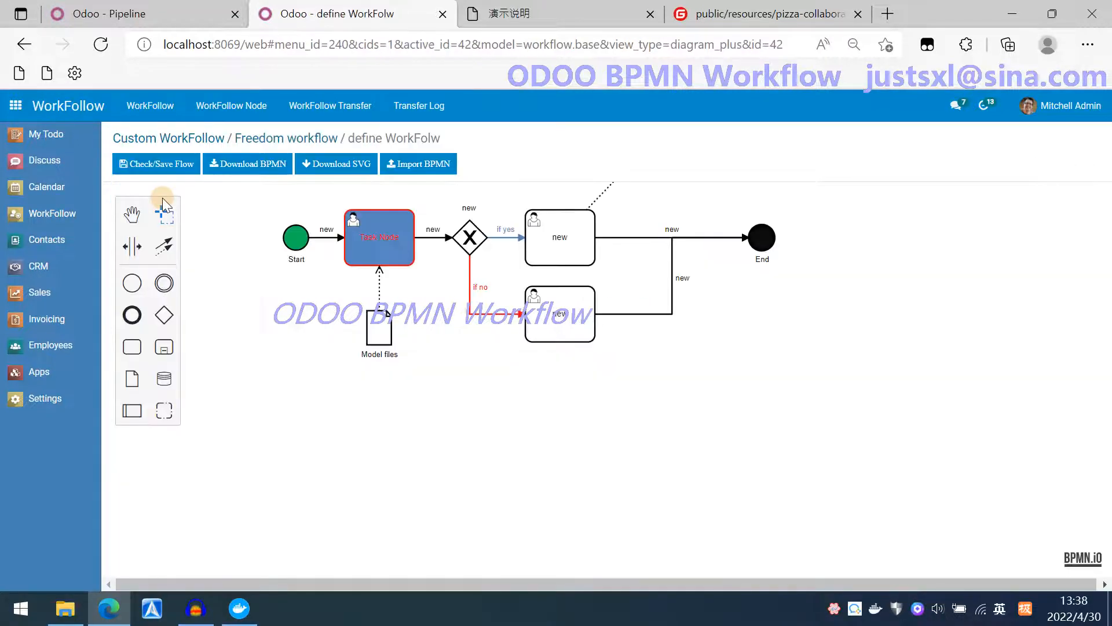
Wrap the whole diagram in a pool and add a second lane below it.
left_click_drag(314, 415, 305, 394)
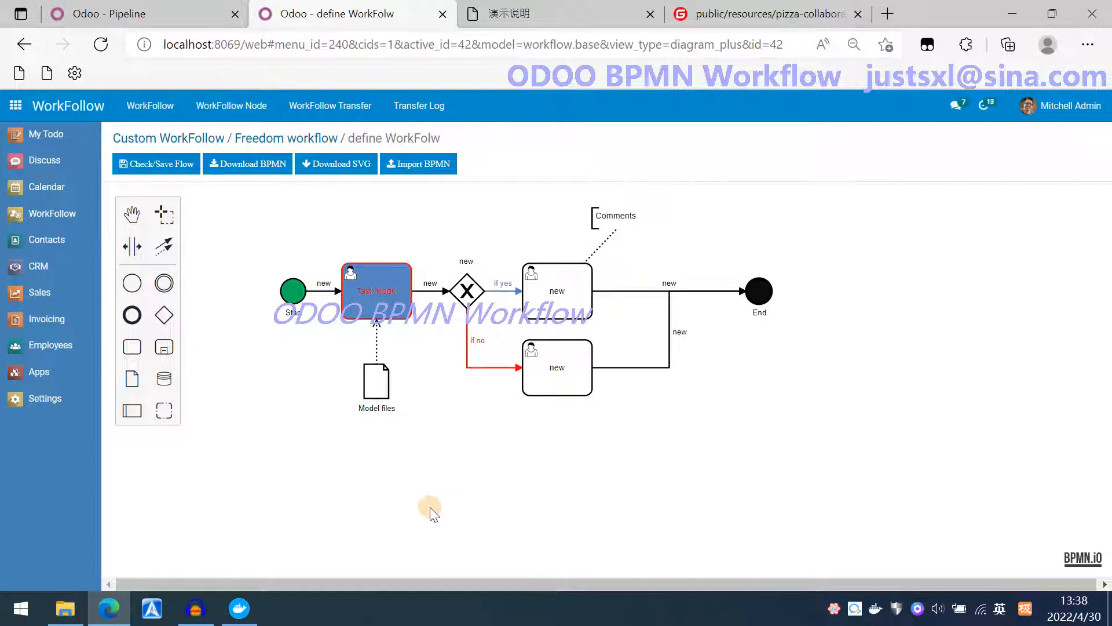
left_click(131, 413)
left_click(264, 367)
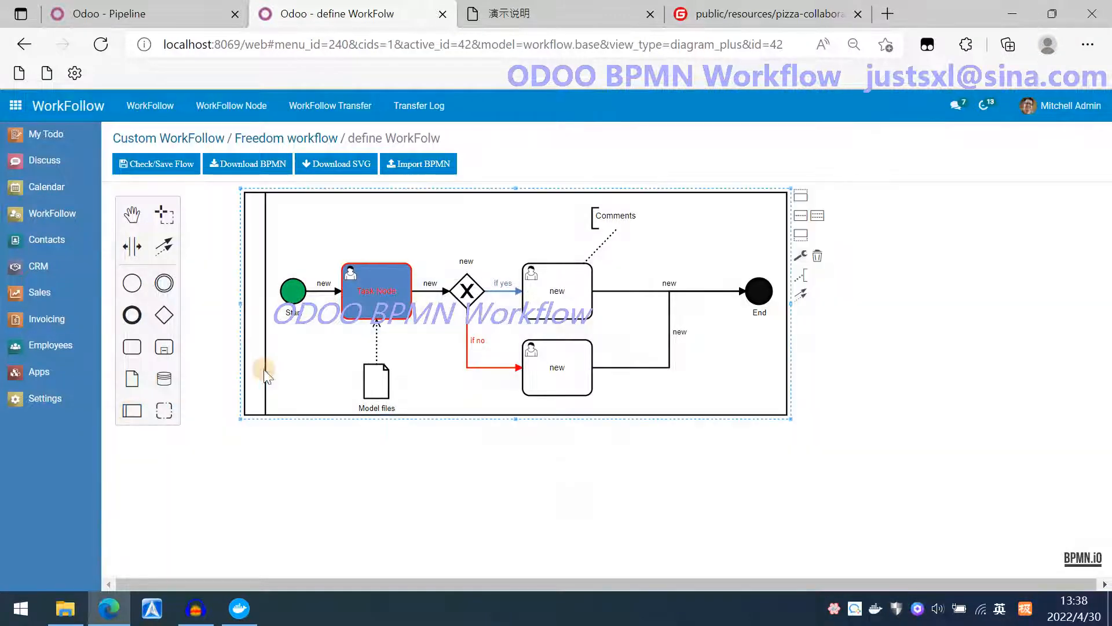
left_click(801, 234)
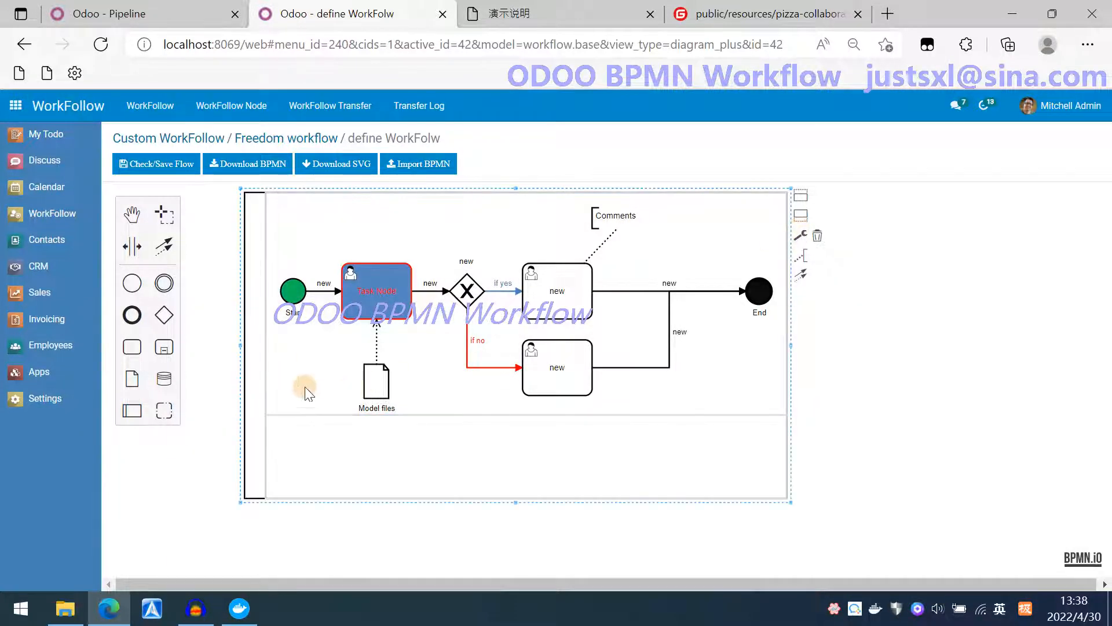
Label the upper lane Salse and the lower lane Product.
double_click(271, 360)
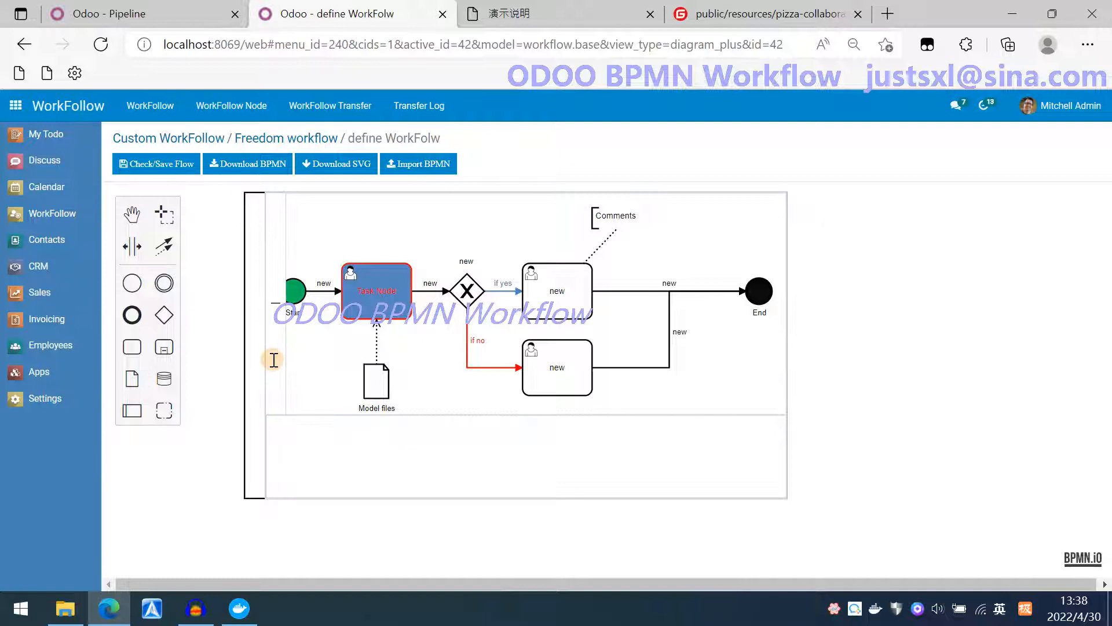
type("Salse")
left_click(283, 445)
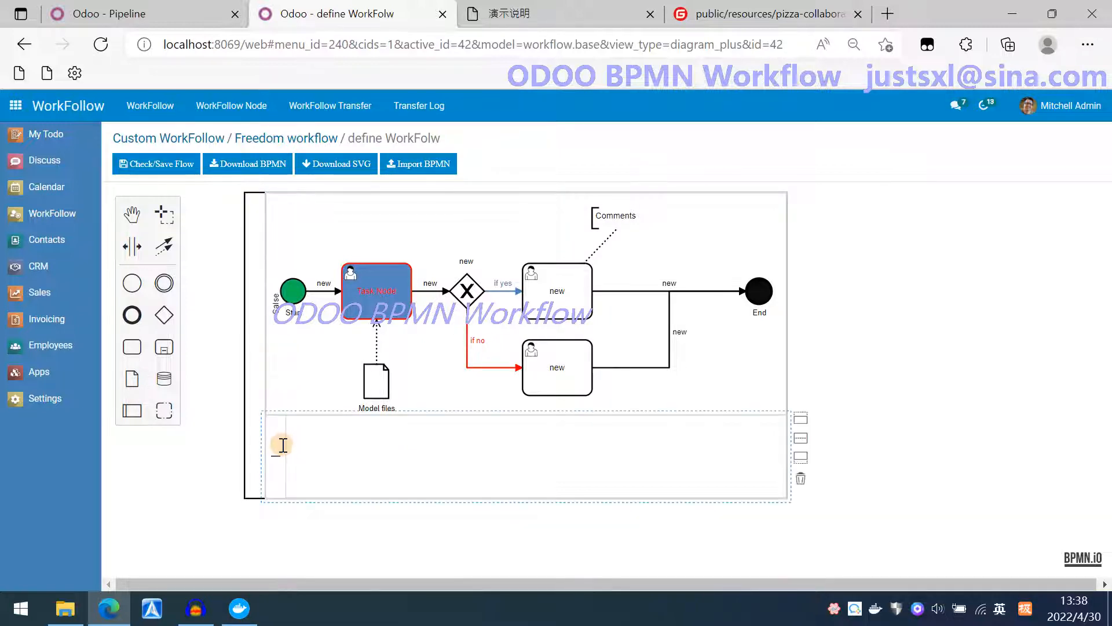
type("Product")
left_click(433, 478)
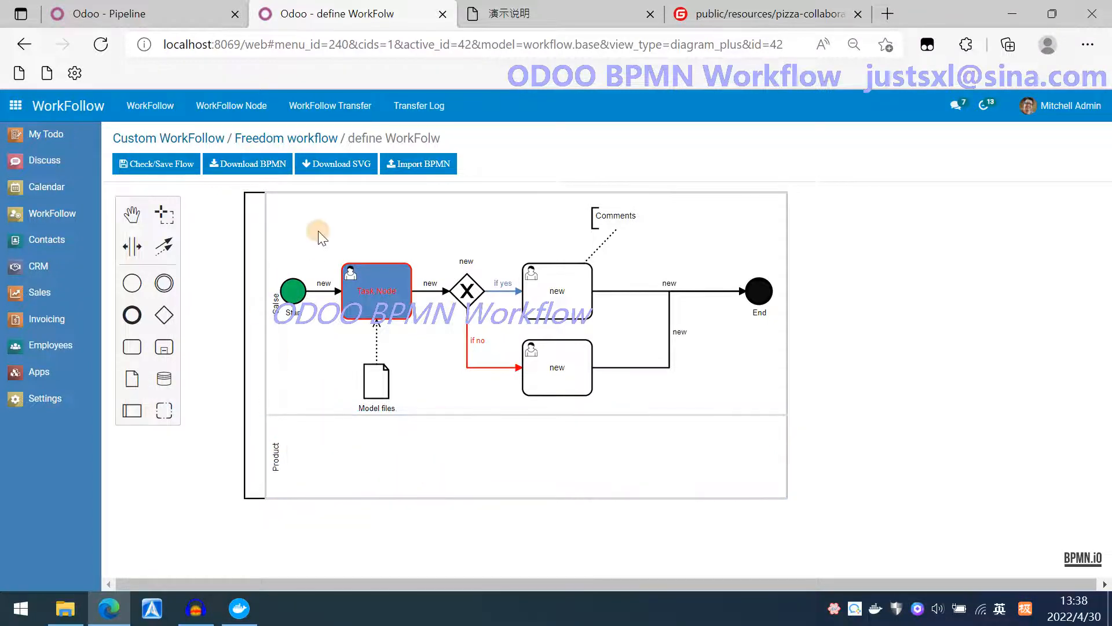
Widen the pool so its right edge extends near the canvas's right side.
left_click_drag(318, 230, 273, 233)
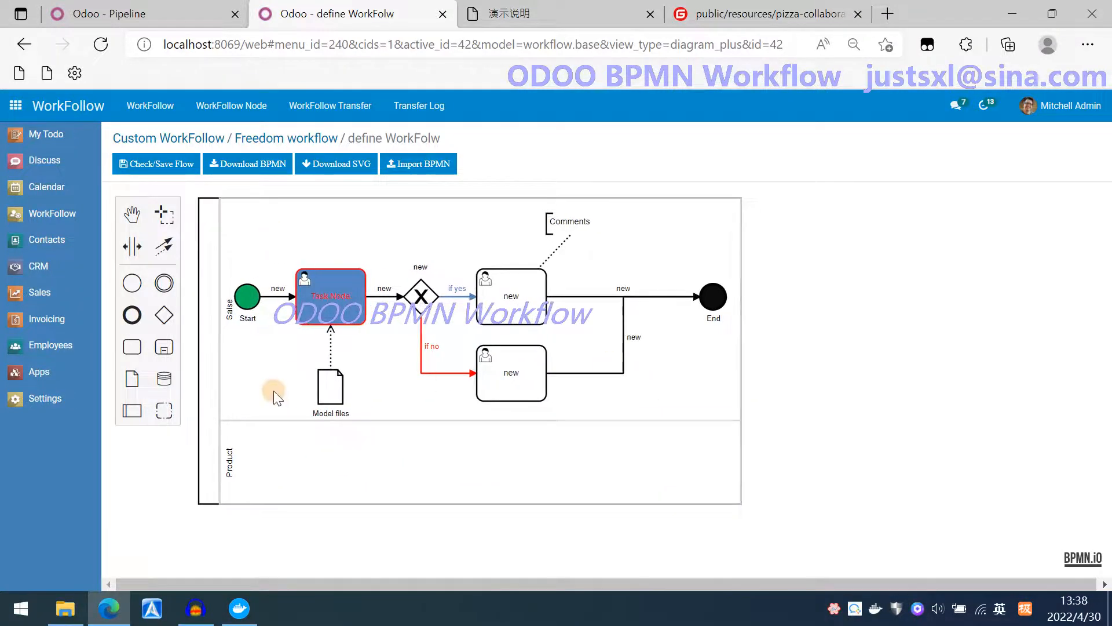
left_click(214, 365)
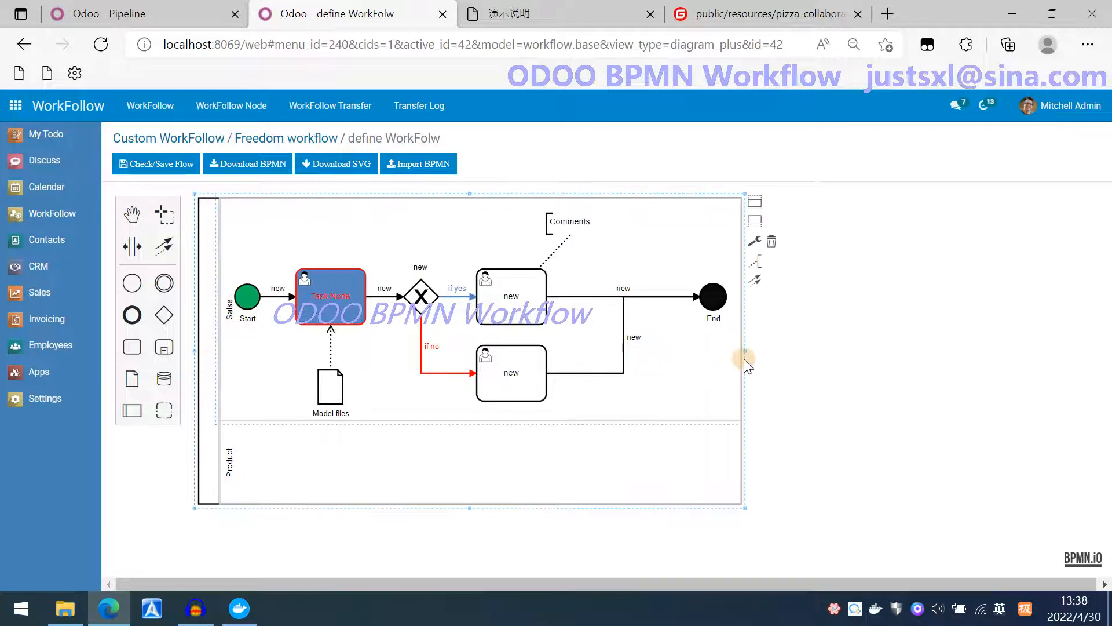
left_click_drag(748, 349, 1058, 352)
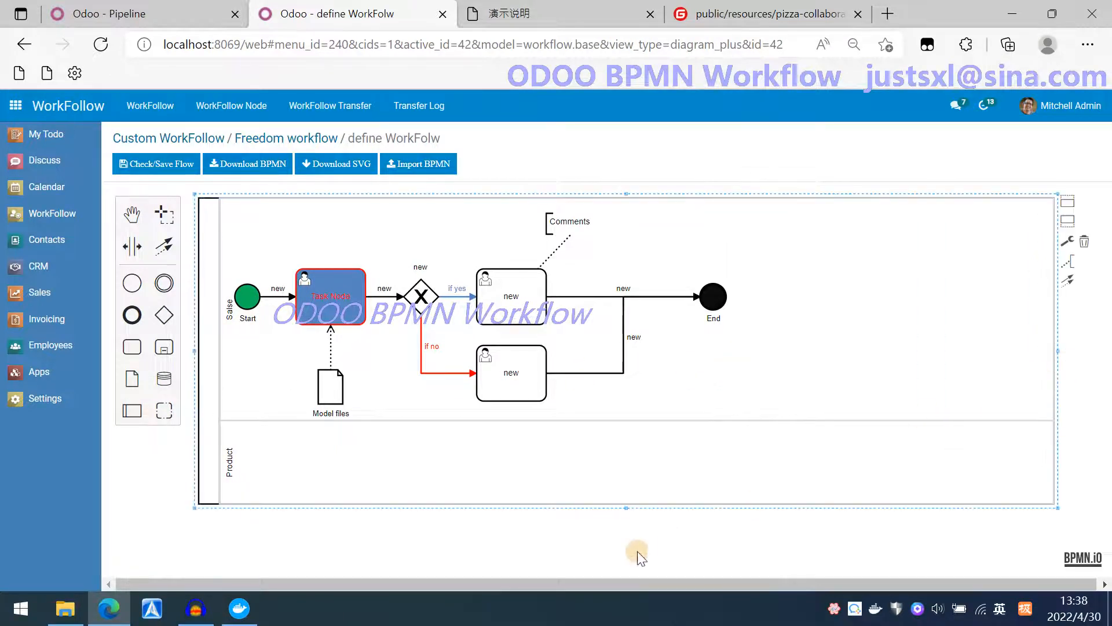
left_click(564, 534)
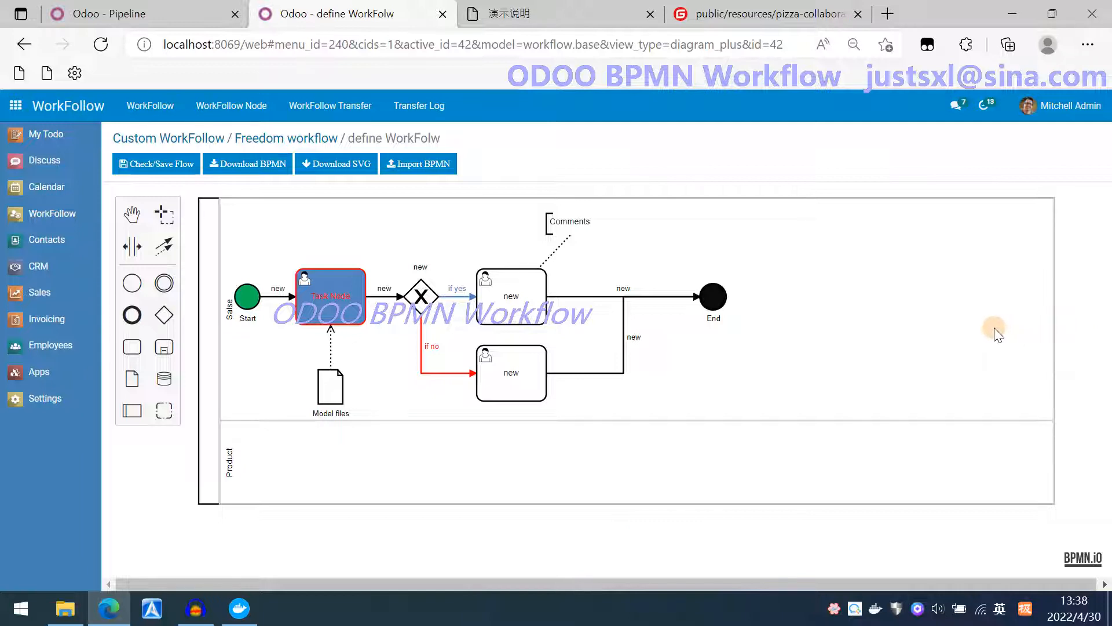
Switch to the gitee tab and examine the sample pizza-collaboration.bpmn file's XML.
left_click(810, 16)
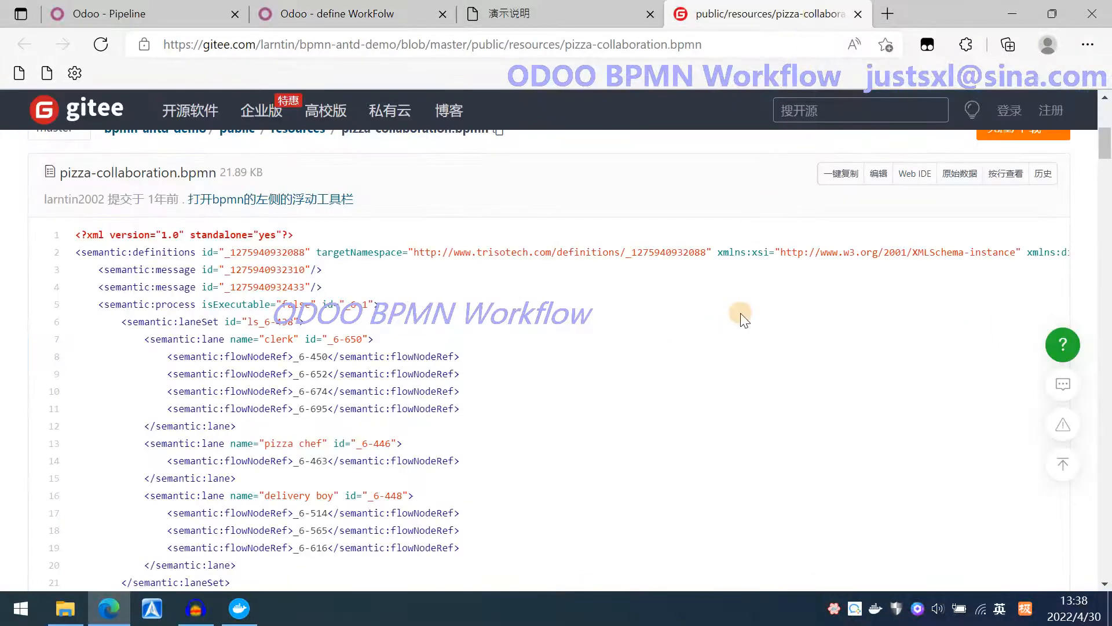
scroll(729, 372, "down", 12)
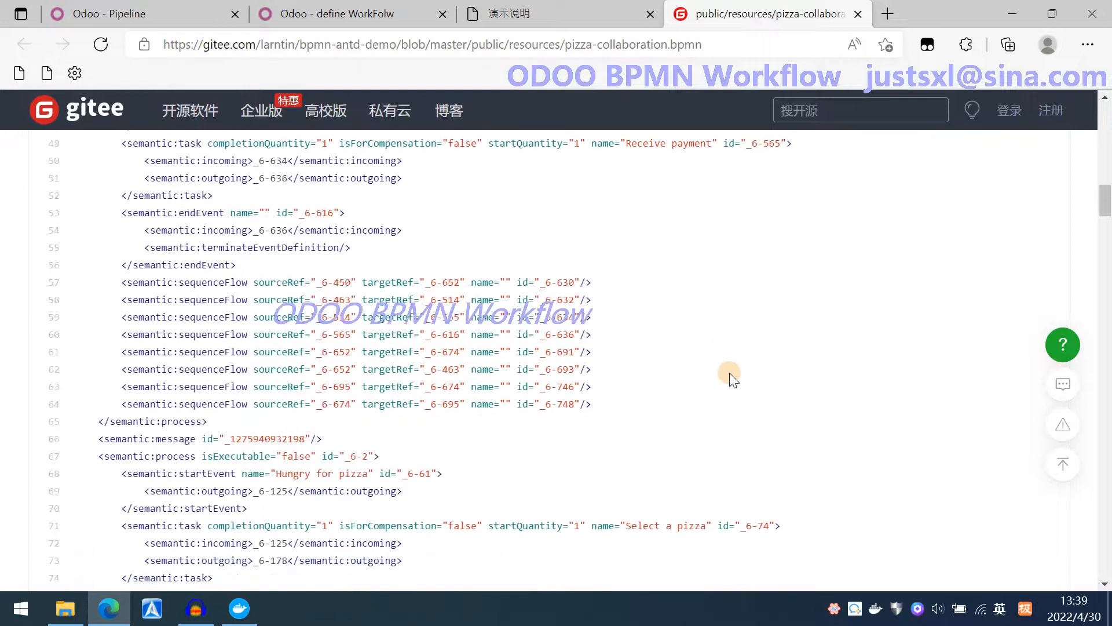
scroll(731, 376, "down", 20)
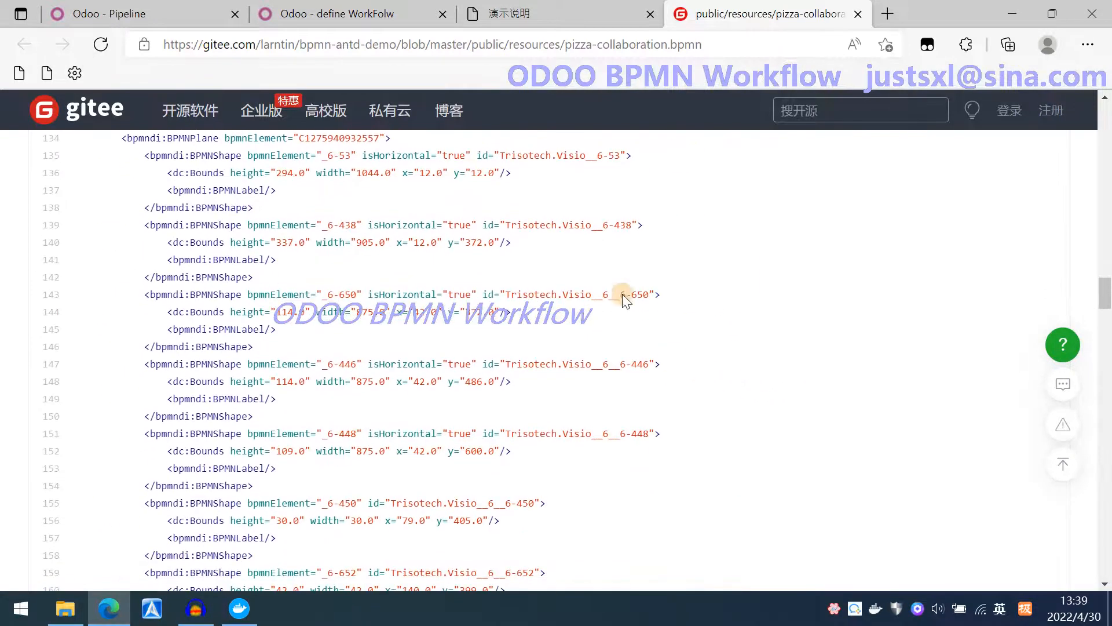
Import the pizza-collaboration BPMN file into the Freedom workflow diagram, confirming replacement of the existing diagram.
left_click(381, 18)
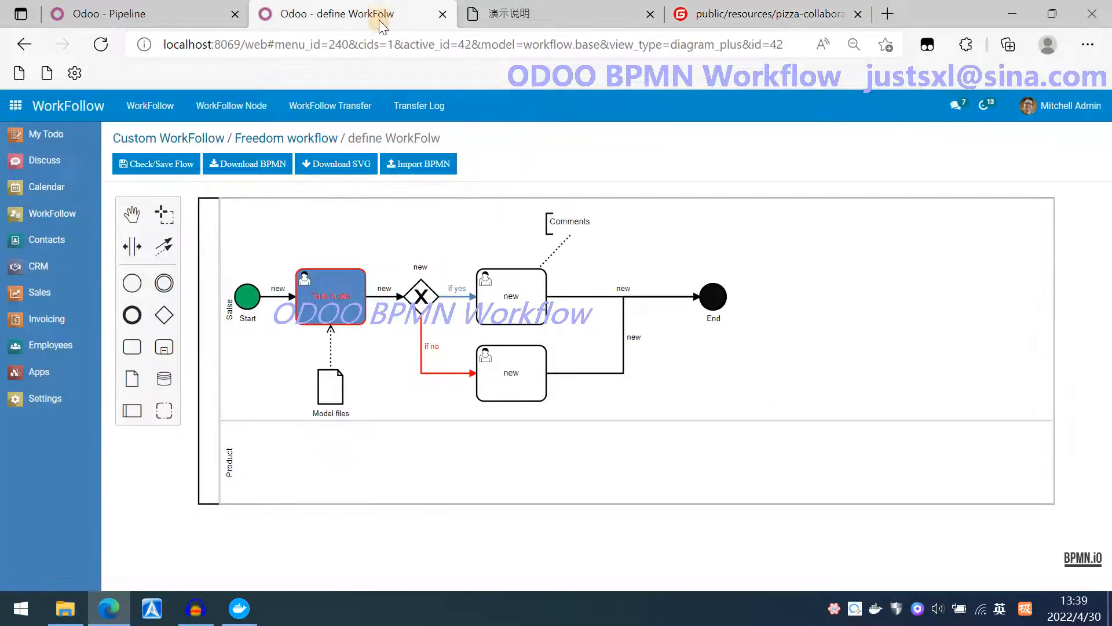
left_click(435, 168)
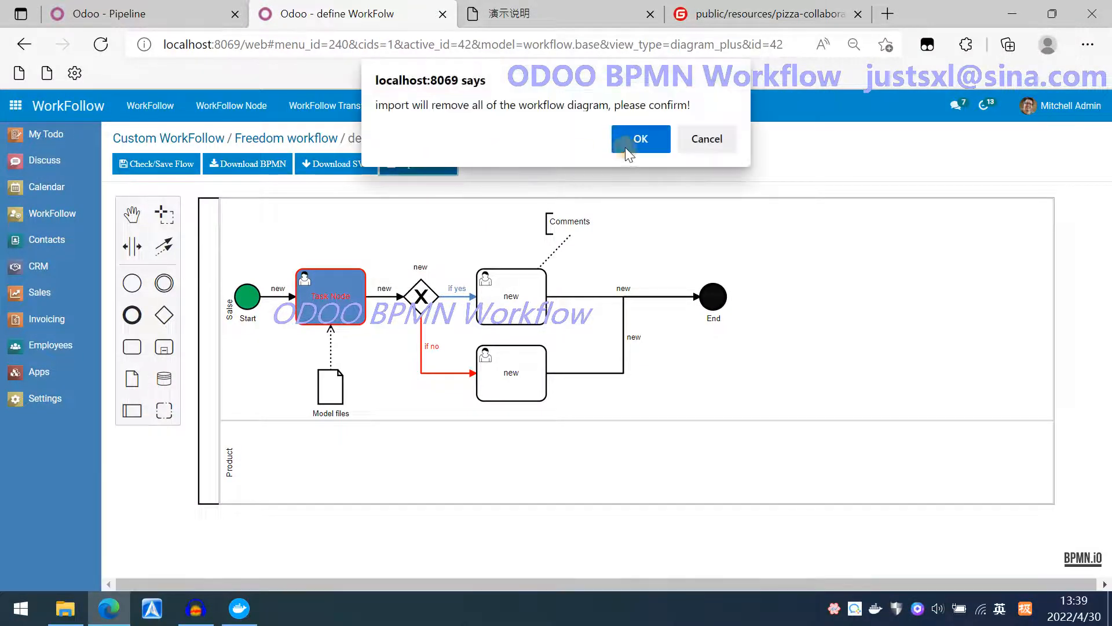
left_click(634, 141)
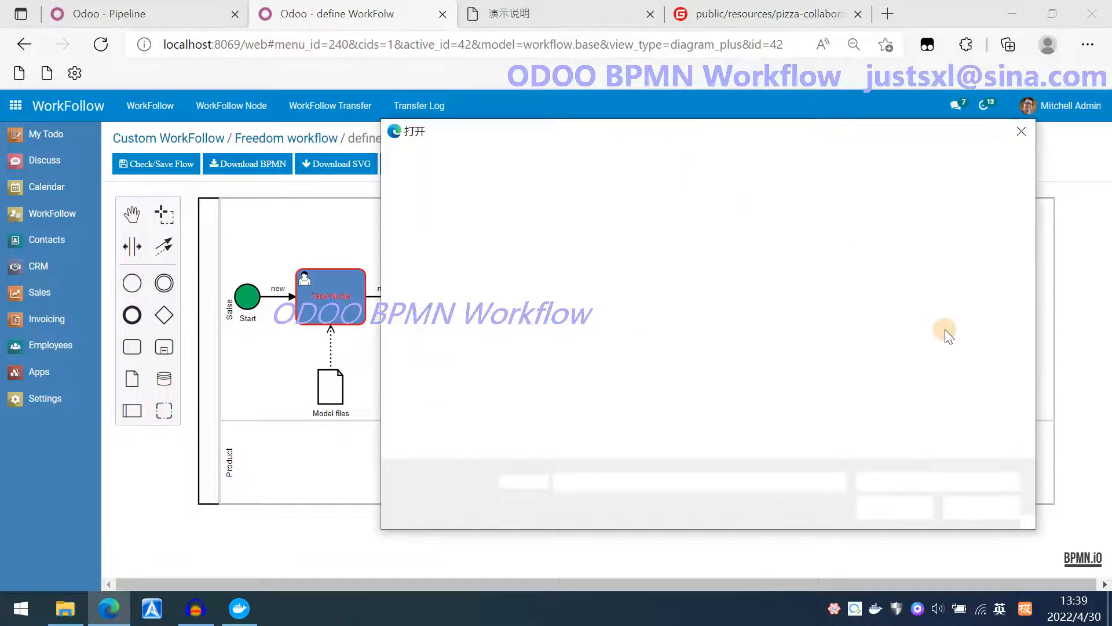
double_click(880, 380)
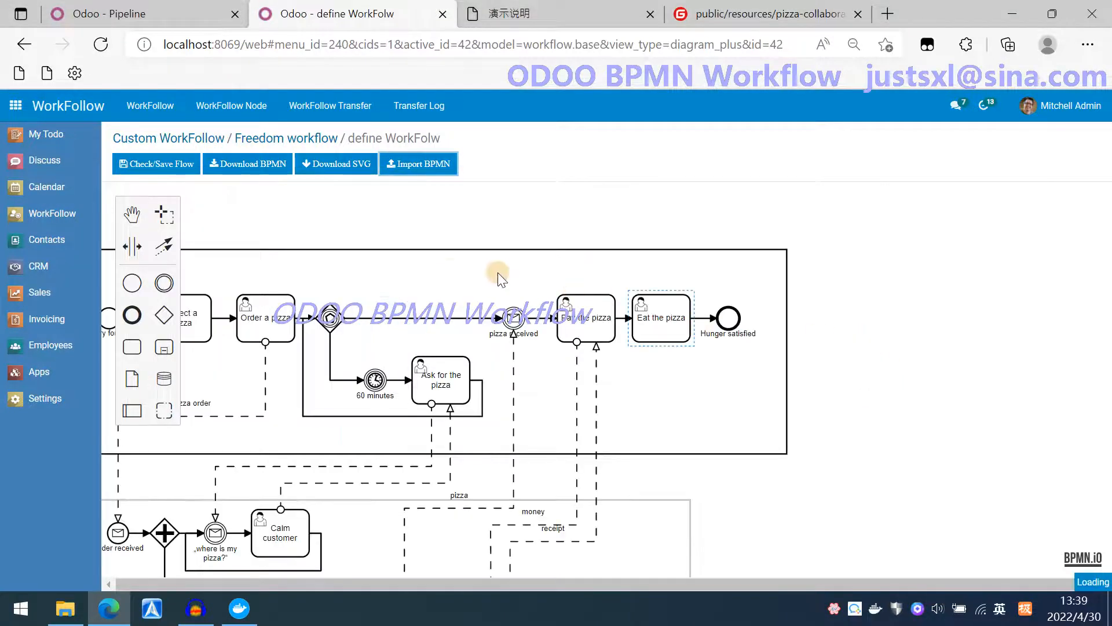
left_click_drag(426, 266, 556, 214)
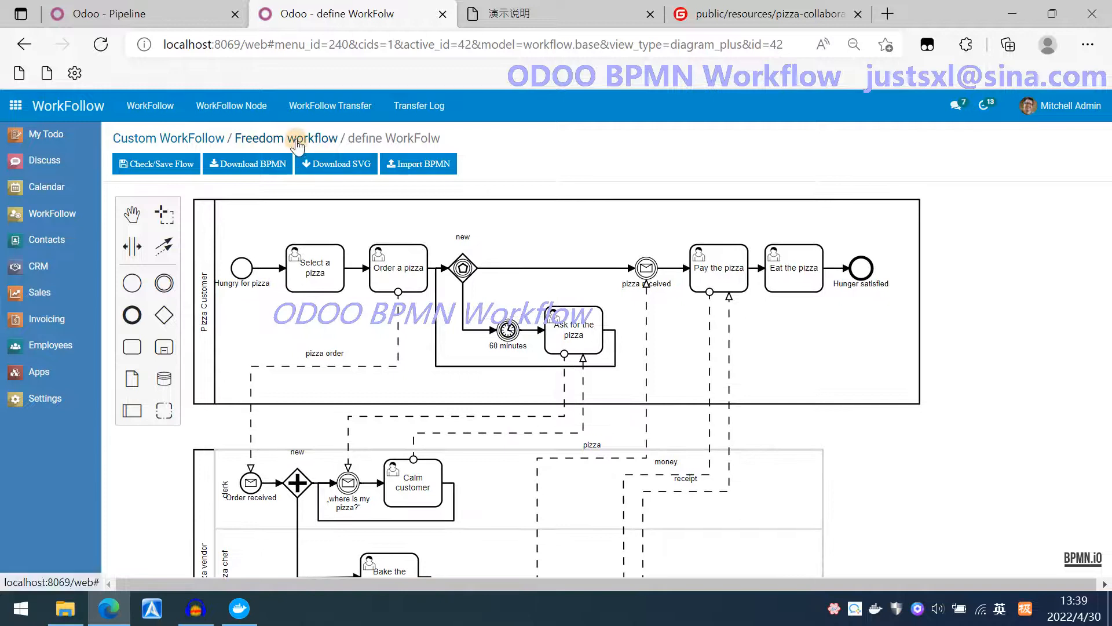
Open the Freedom workflow record and review its generated node list and transfer tab.
left_click(295, 141)
scroll(255, 420, "down", 3)
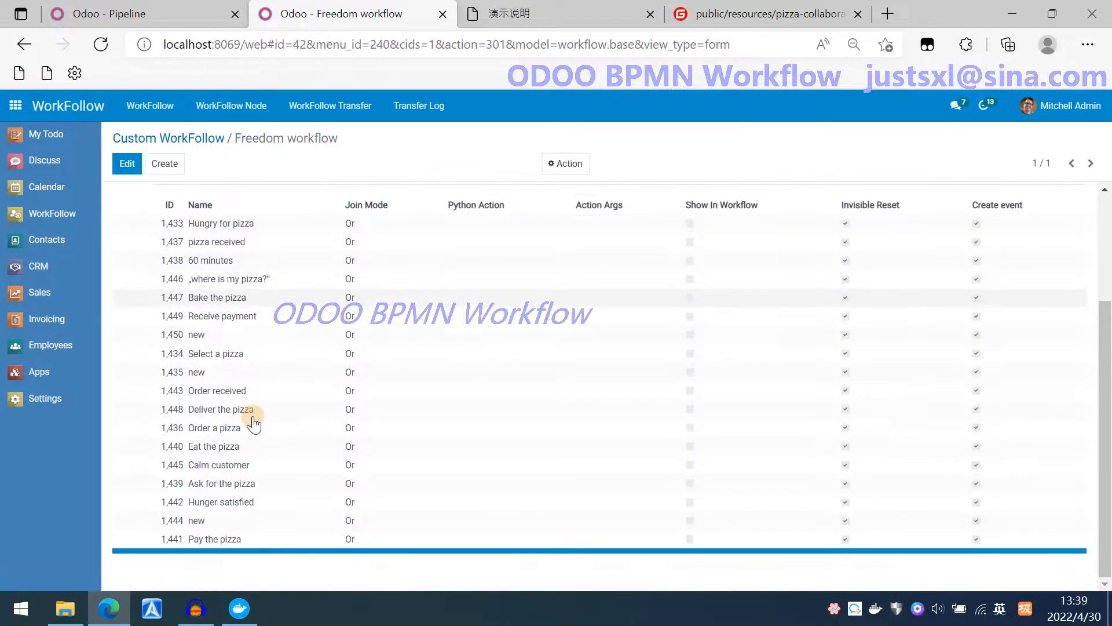
scroll(244, 405, "up", 3)
left_click(180, 327)
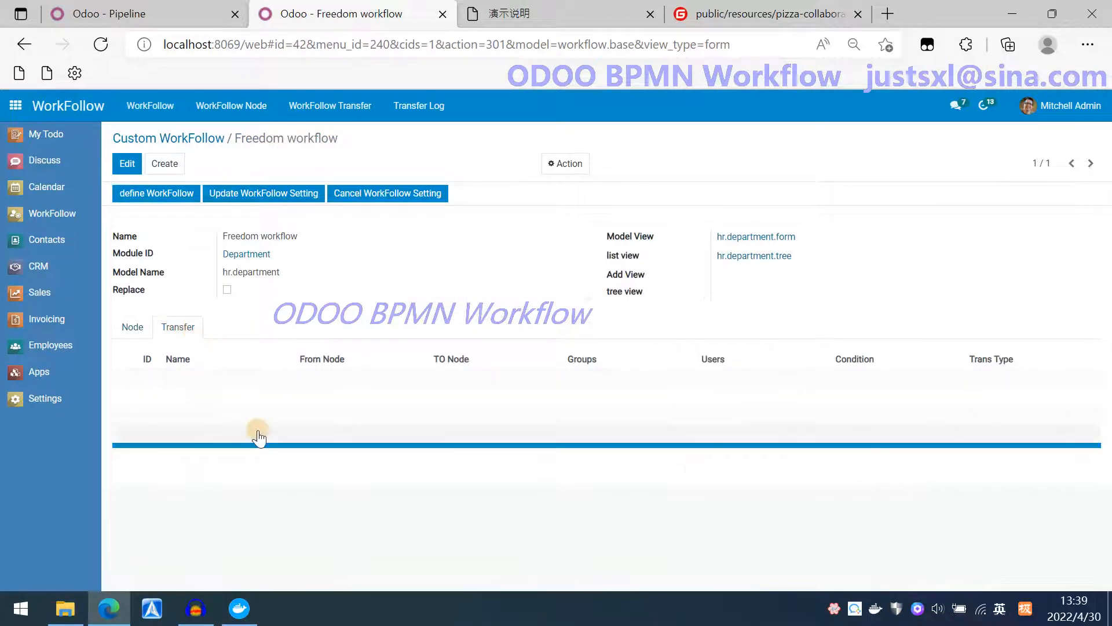
Reopen the workflow diagram and check and save the imported flow.
left_click(178, 197)
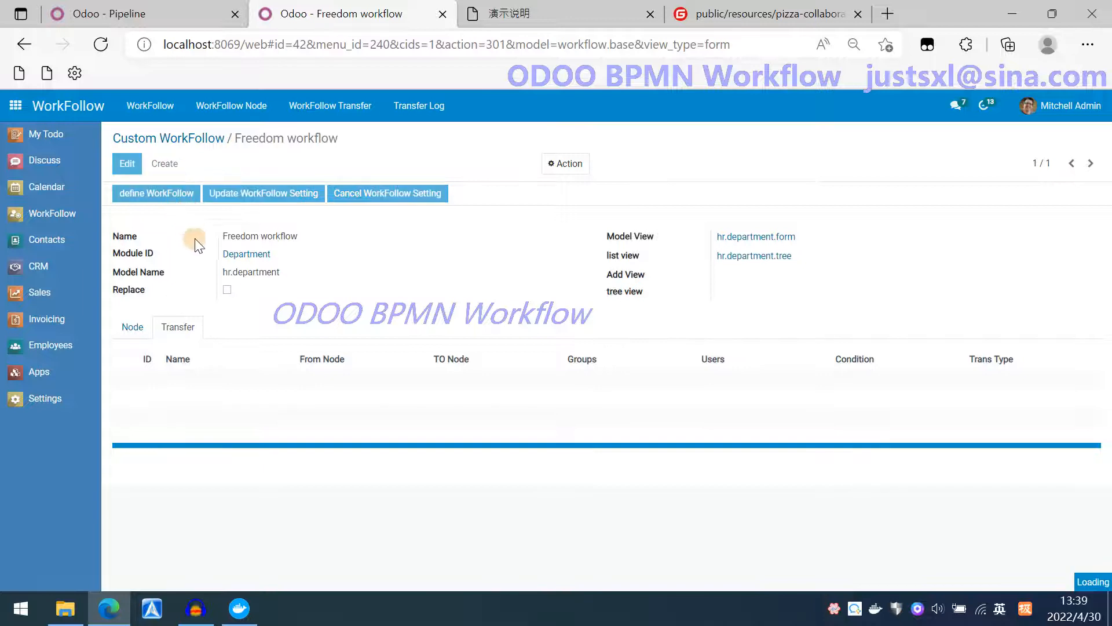
left_click_drag(485, 237, 569, 239)
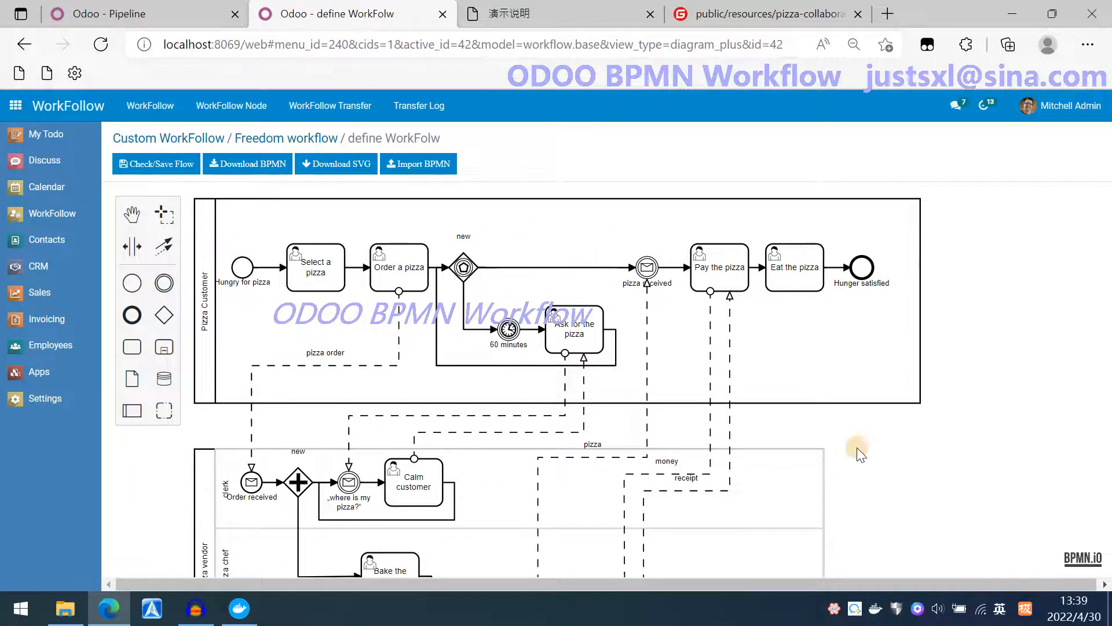
scroll(940, 450, "down", 3)
scroll(937, 444, "up", 2)
scroll(938, 444, "up", 1)
left_click(155, 167)
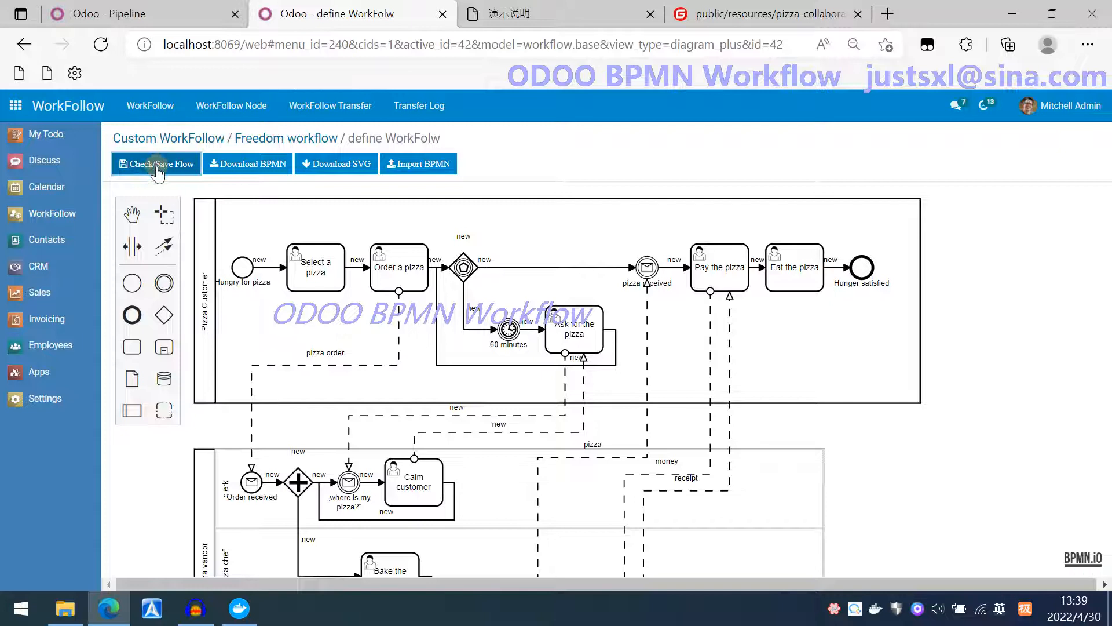
Return to the Freedom workflow record and review the generated transfers list.
left_click(274, 142)
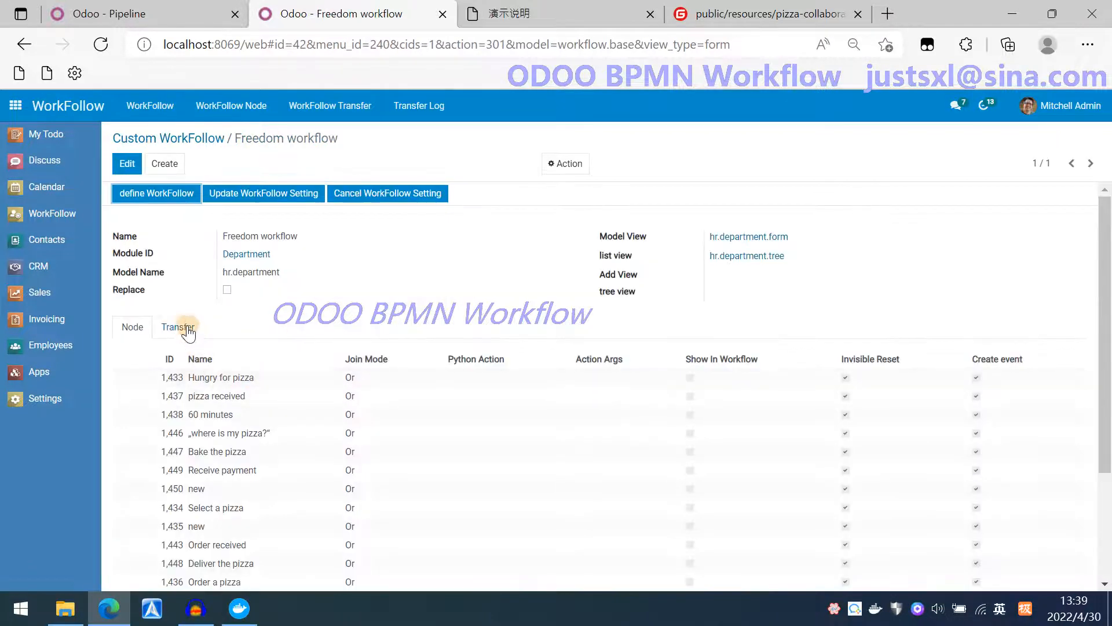
left_click(177, 326)
scroll(433, 438, "down", 5)
scroll(433, 439, "up", 5)
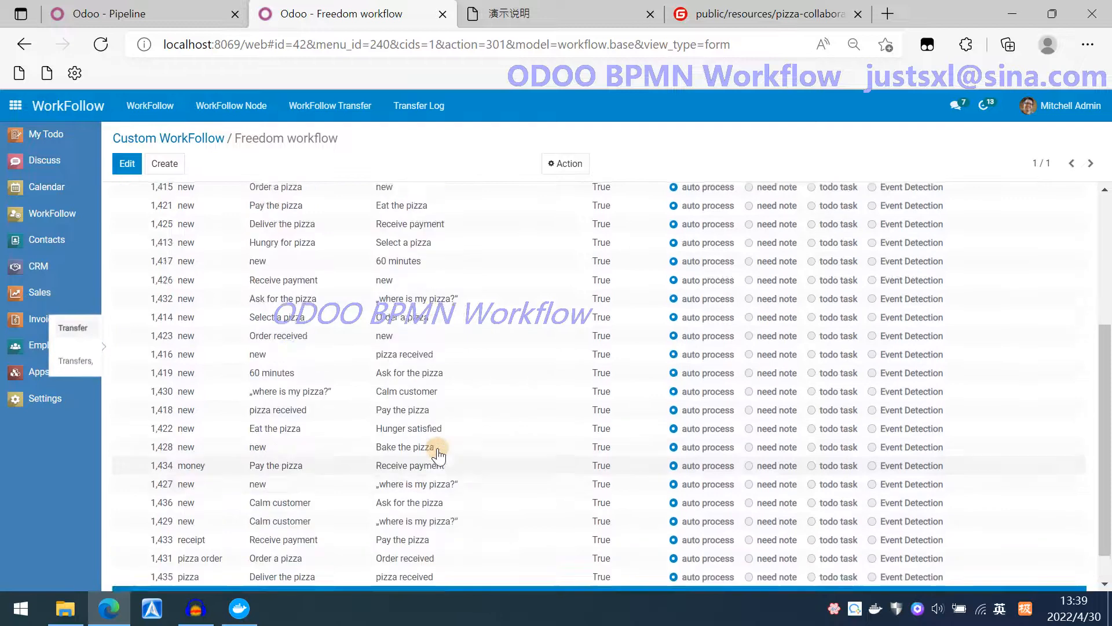
Reopen the diagram and download it as both a BPMN file and an SVG file.
left_click(172, 192)
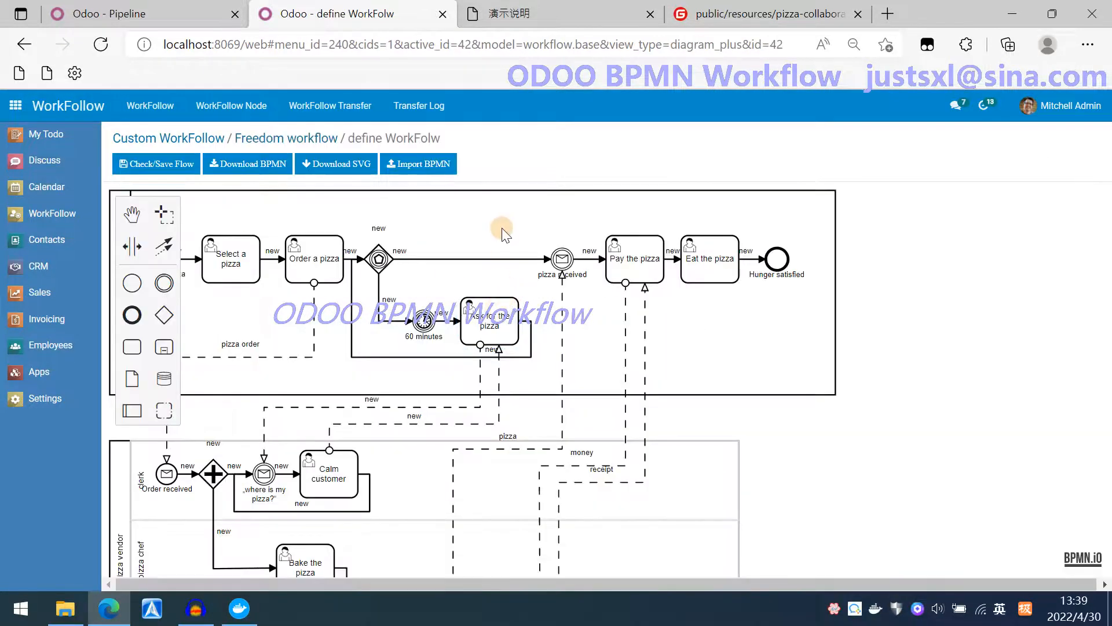
left_click_drag(508, 231, 593, 234)
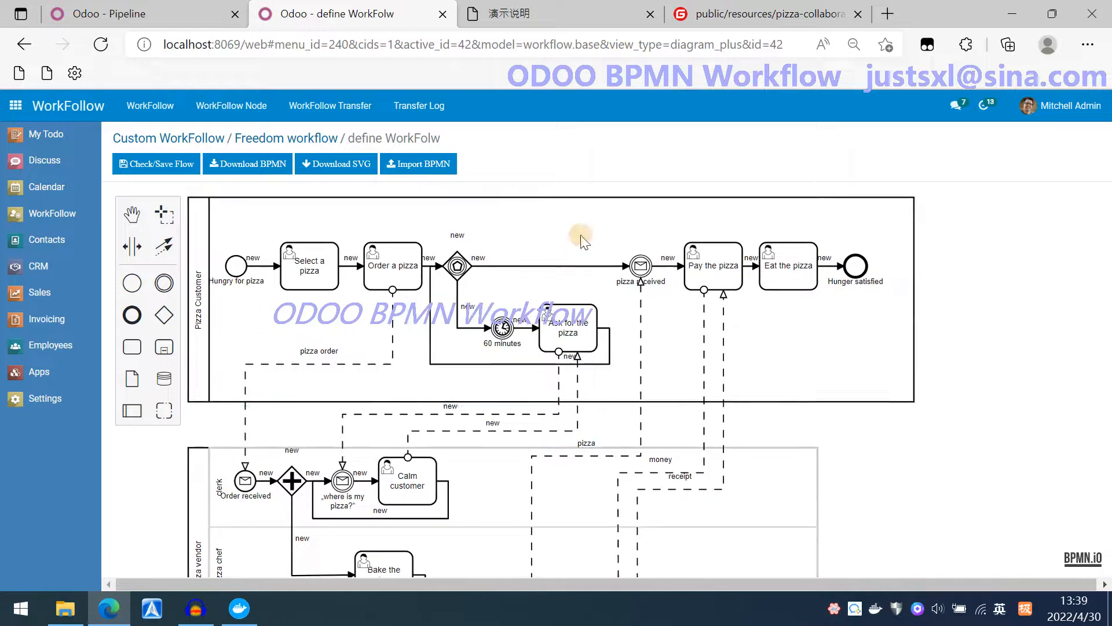
left_click(271, 167)
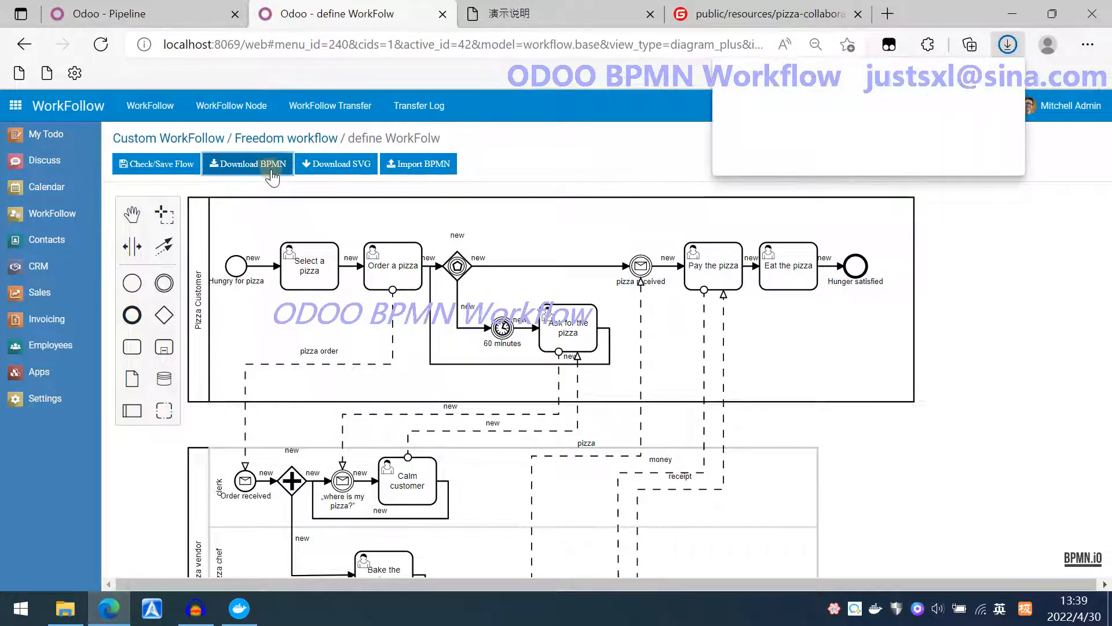
left_click(344, 169)
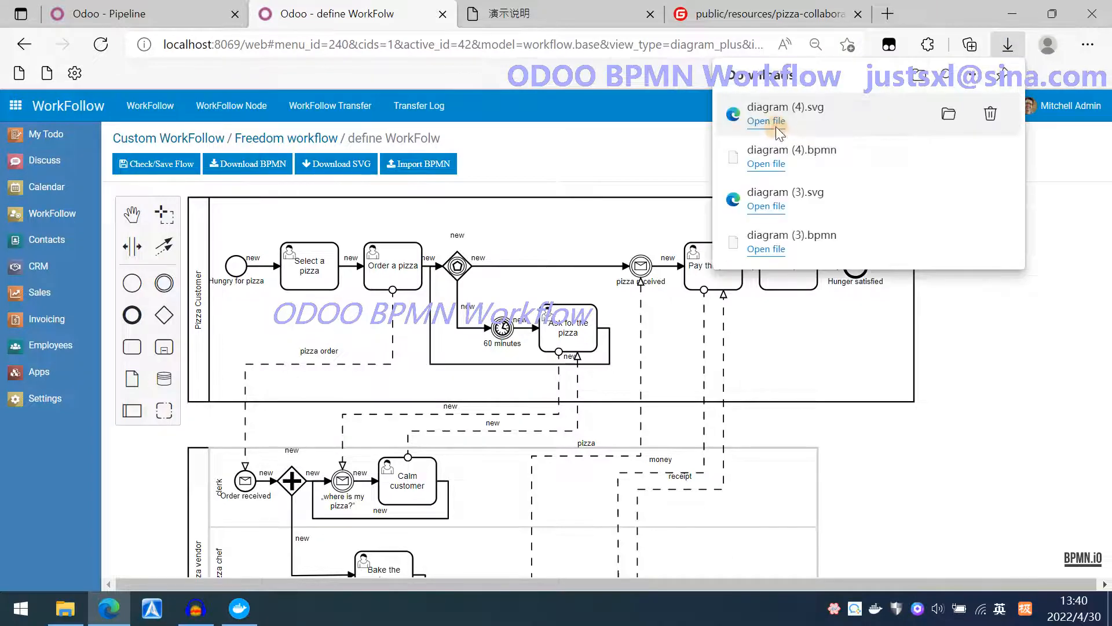
Open the downloaded diagram (4).svg file in the browser, then close its tab.
left_click(766, 121)
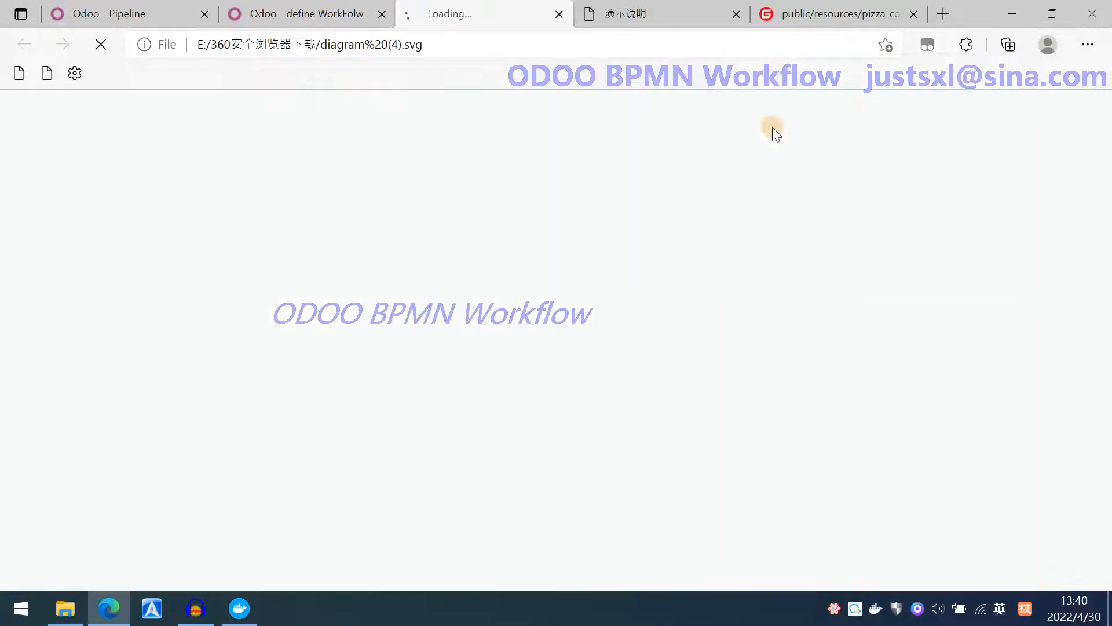
left_click(559, 17)
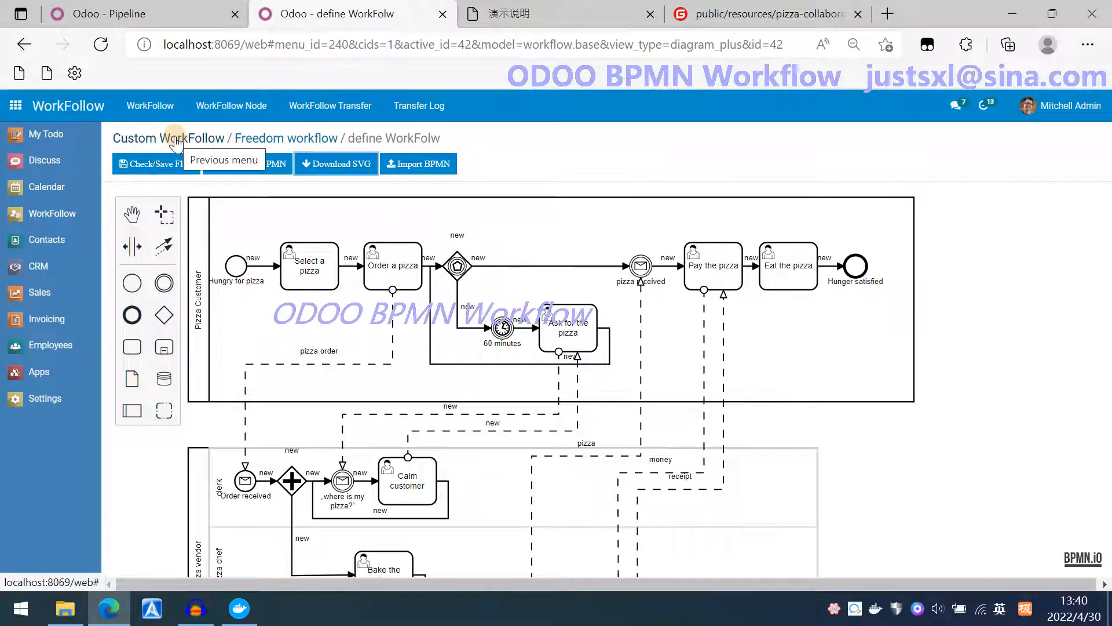
Open the CRM Workflow Demo workflow and examine its BPMN diagram.
left_click(175, 139)
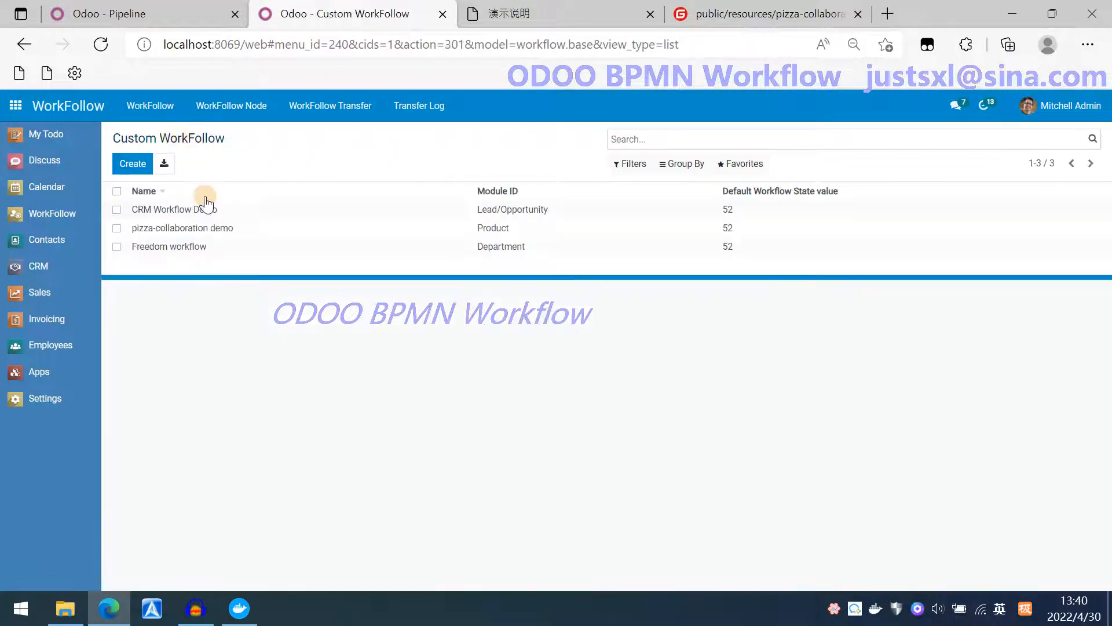
left_click(189, 211)
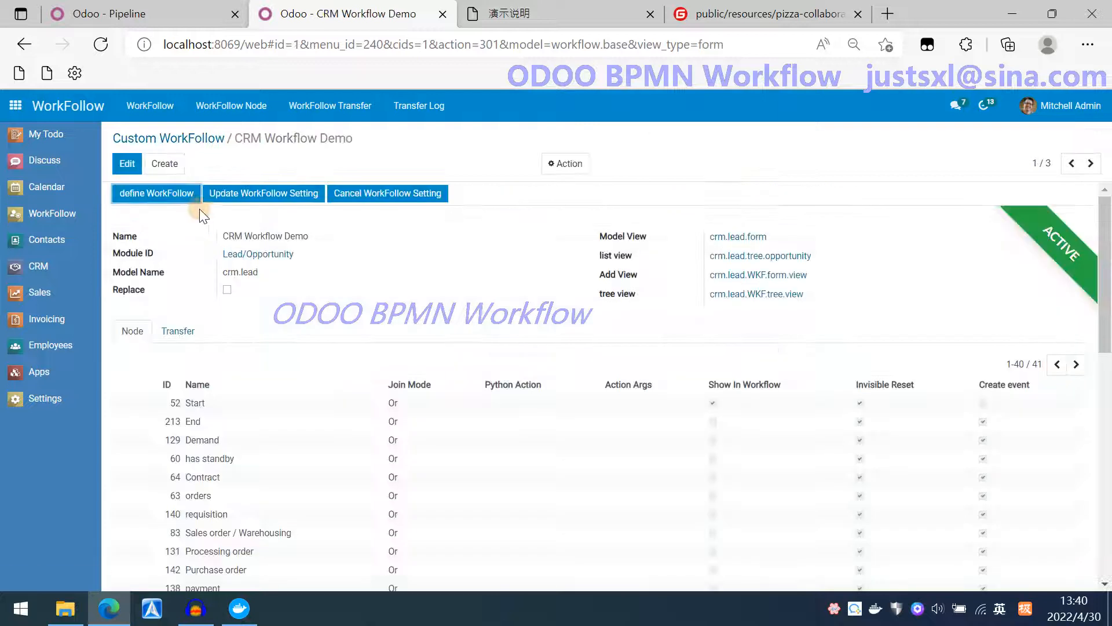
left_click(167, 197)
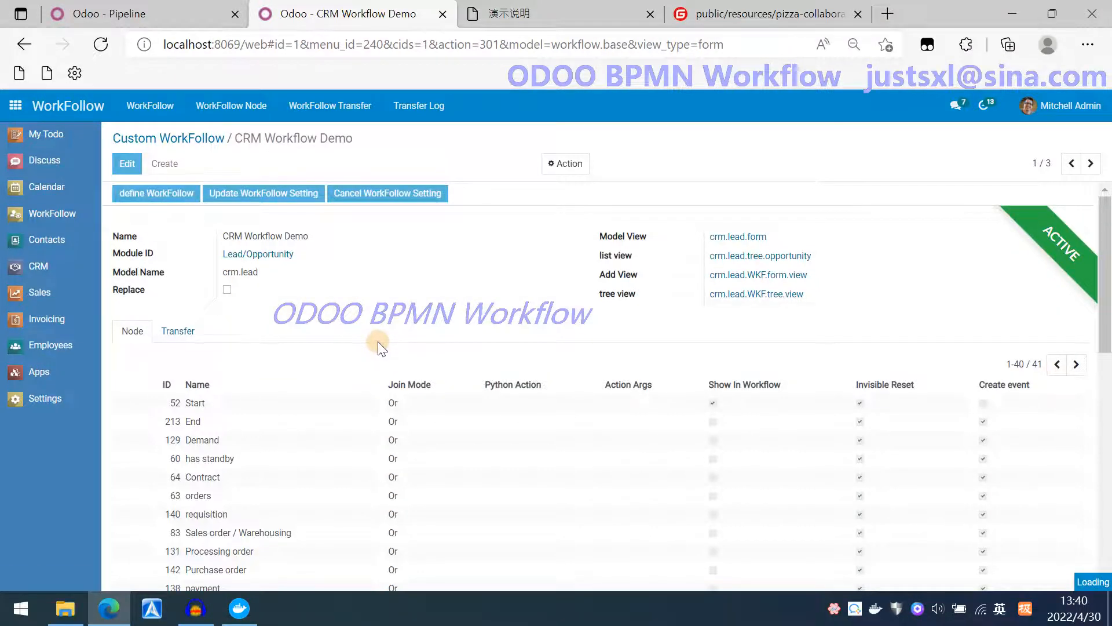
scroll(378, 342, "up", 3)
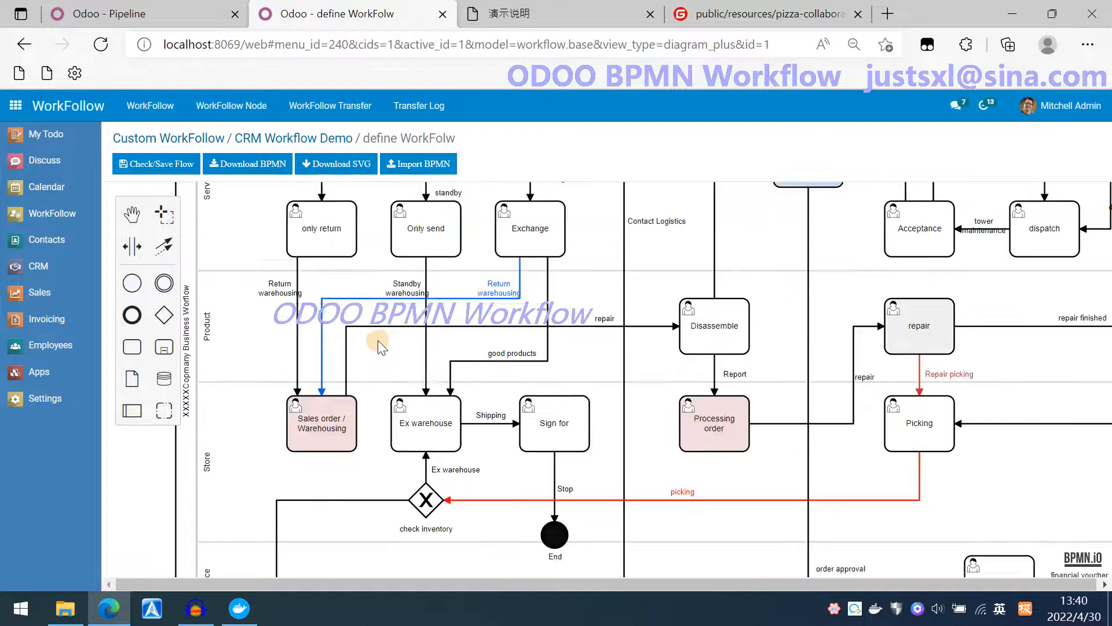
scroll(377, 340, "up", 5)
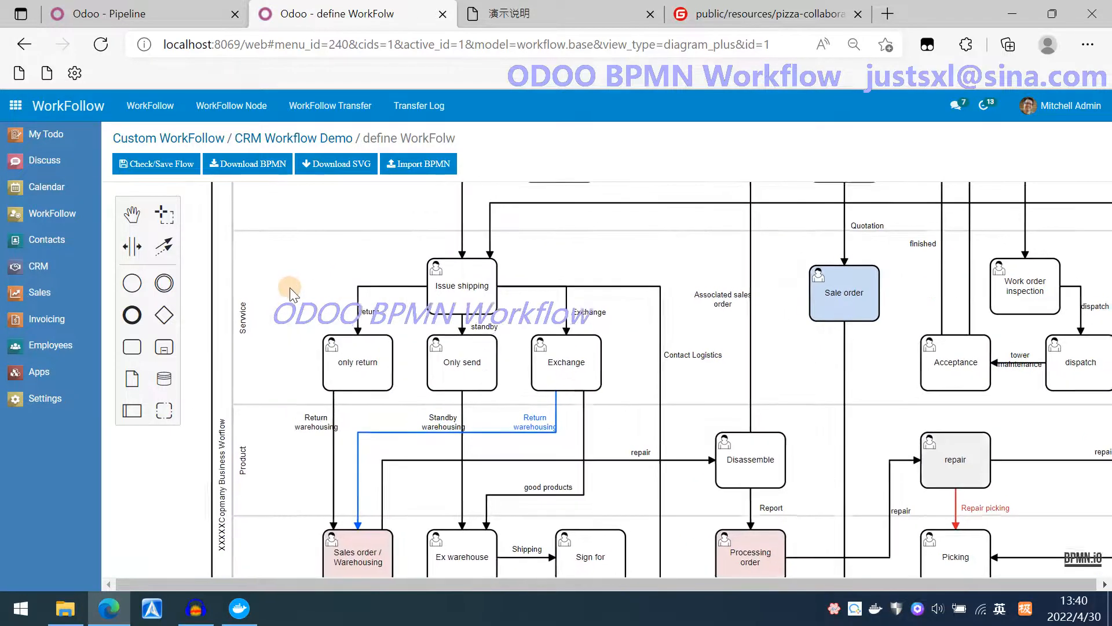
scroll(290, 287, "up", 3)
left_click_drag(296, 340, 276, 285)
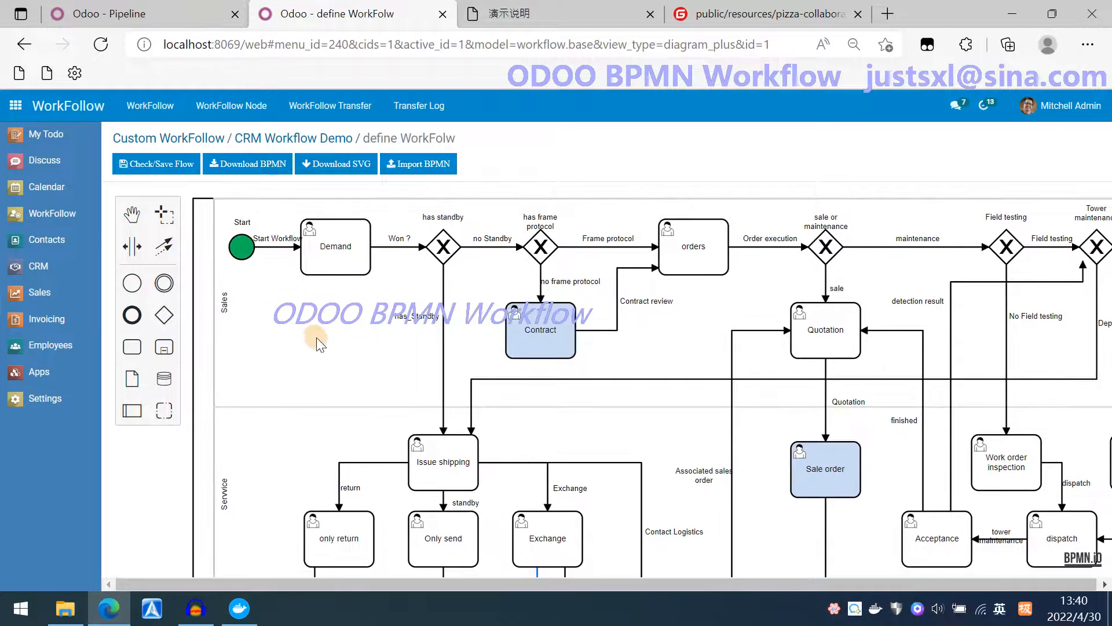
Return to the CRM Workflow Demo record, view its transfers, and update its workflow setting.
left_click(284, 142)
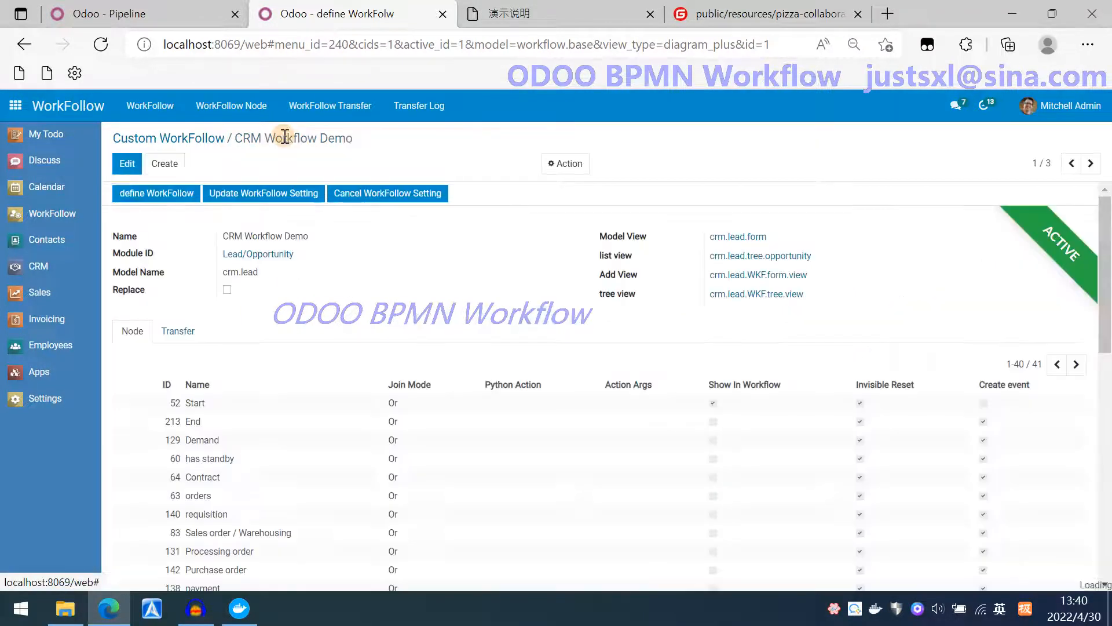
left_click(176, 331)
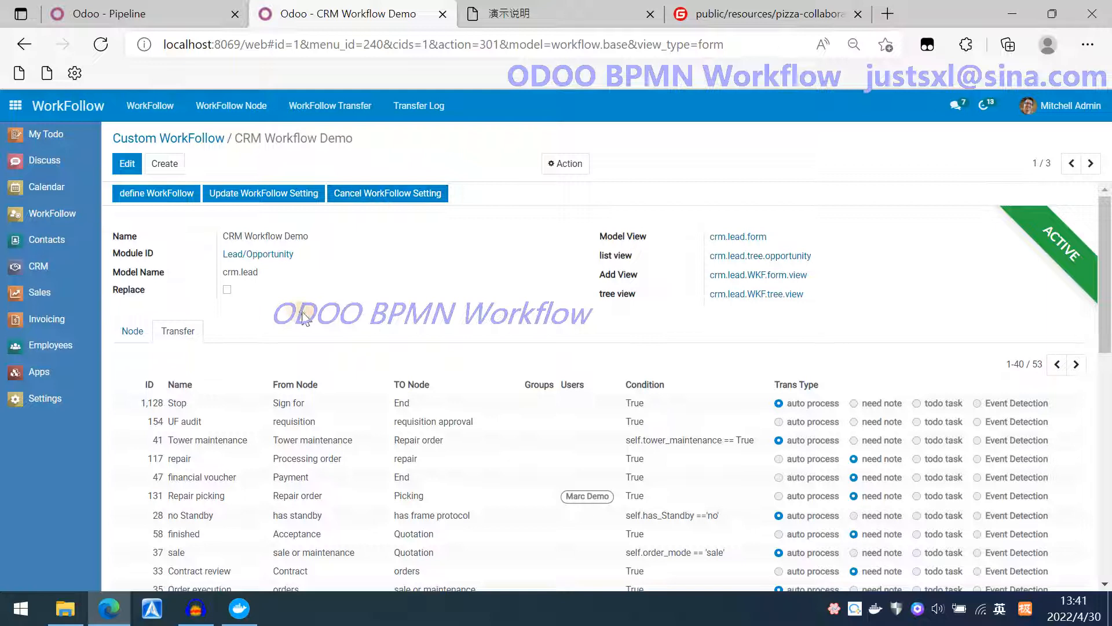
left_click(269, 193)
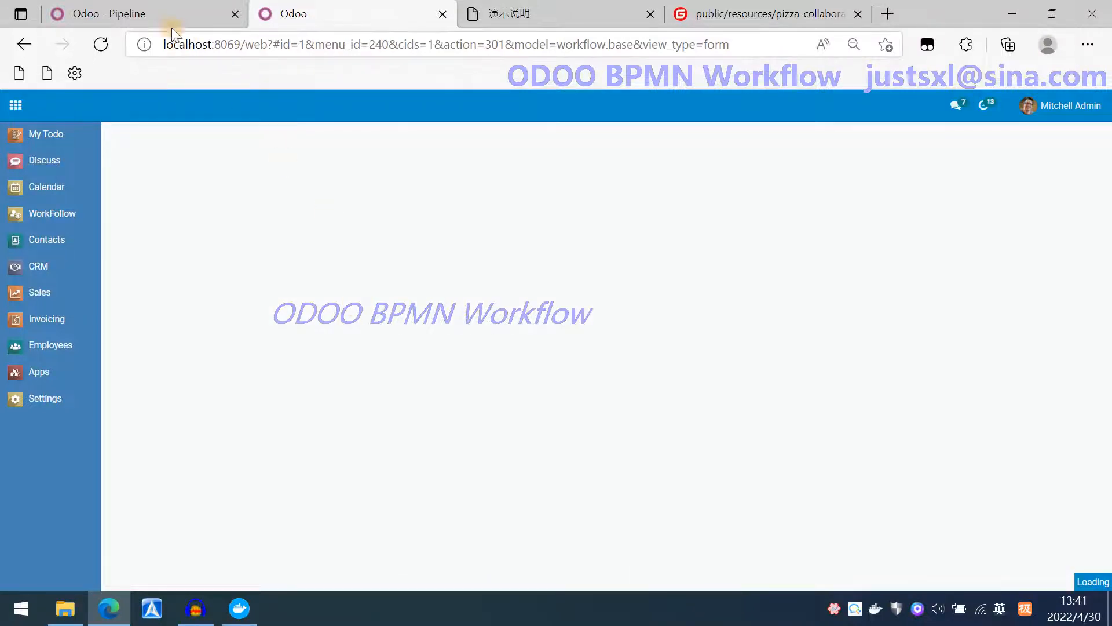
Switch to the CRM pipeline and open the Distributor Contract opportunity to inspect it.
left_click(147, 11)
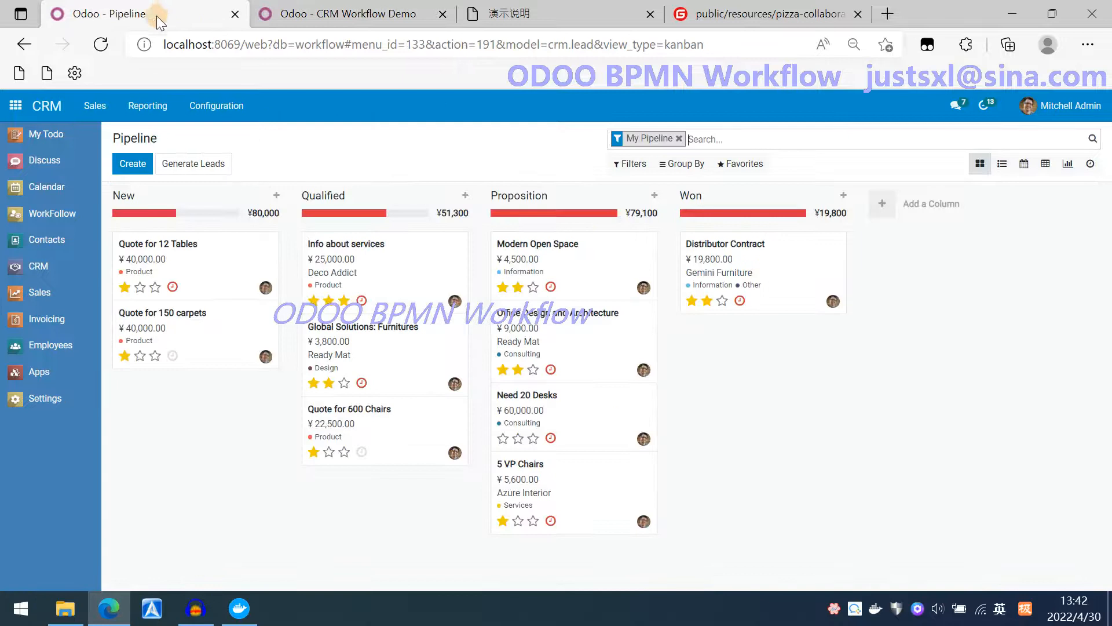
left_click(756, 254)
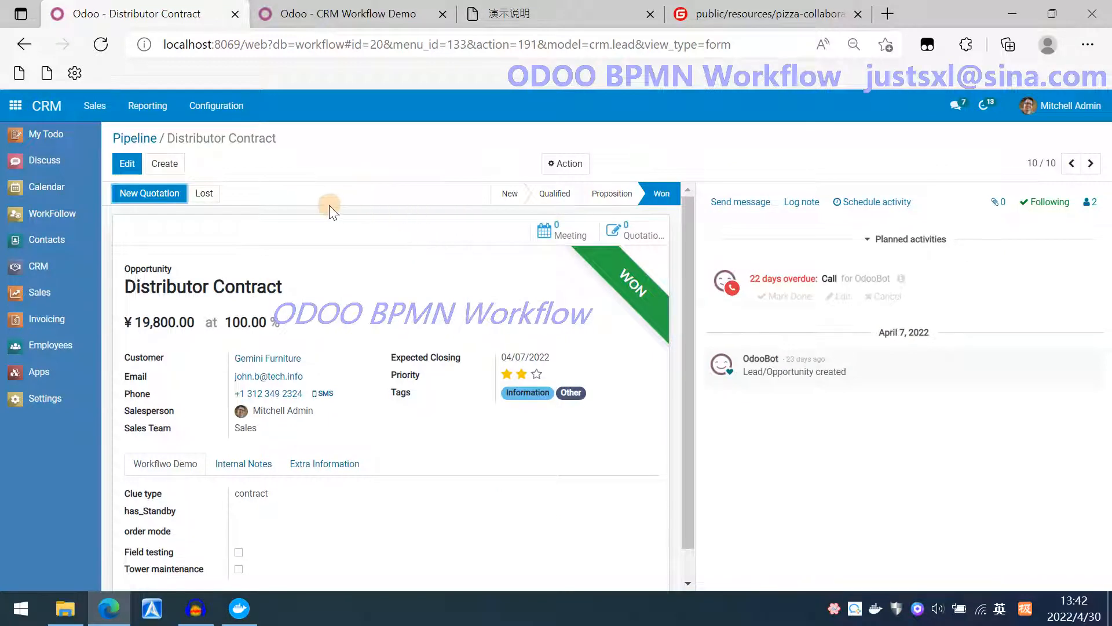
left_click(137, 145)
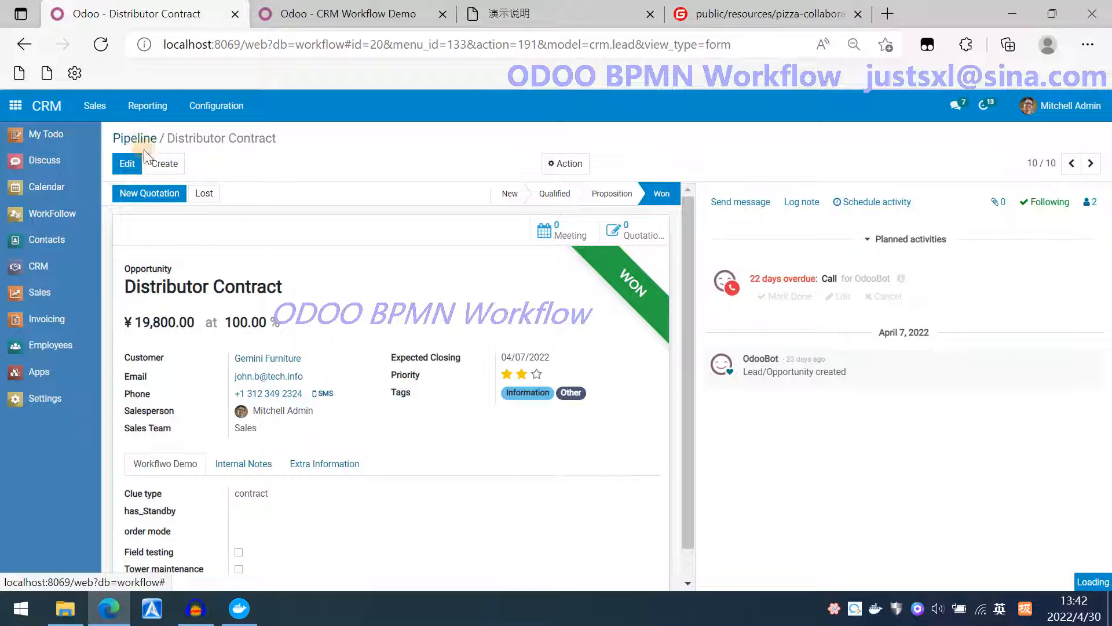
Quick-create a new pipeline opportunity for Azure Interior with expected revenue 2,000,000 and a two-star priority.
left_click(128, 164)
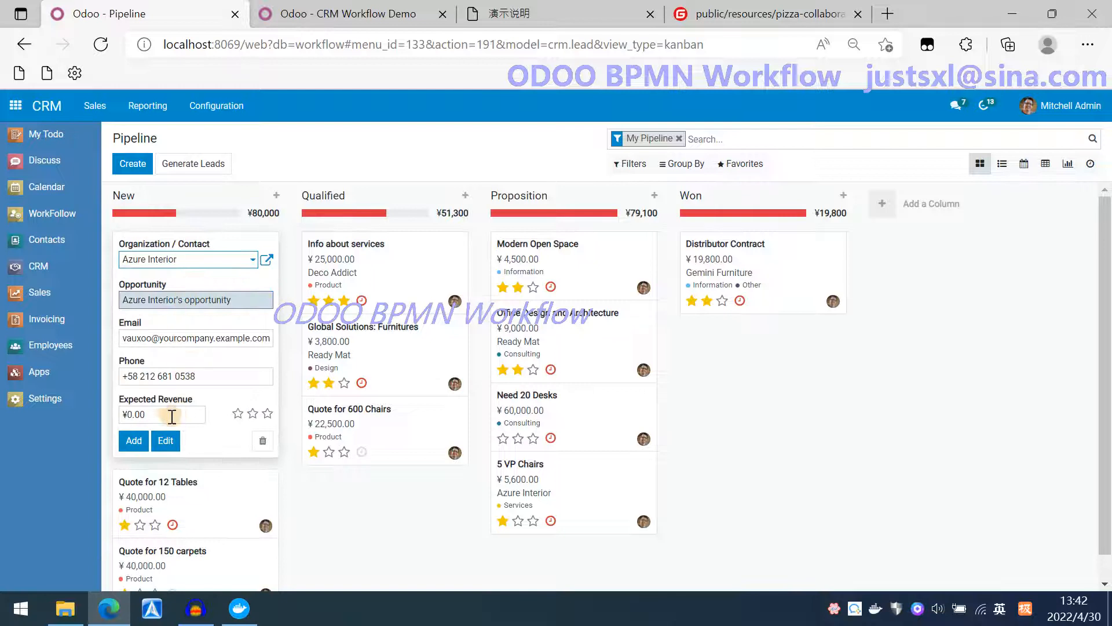
left_click_drag(154, 418, 132, 419)
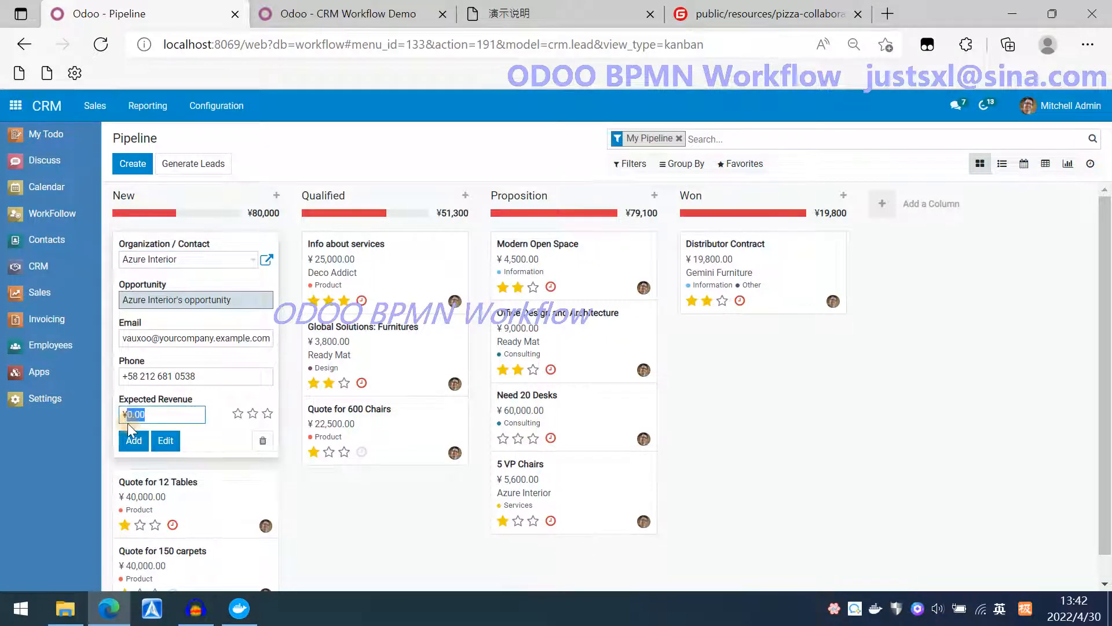
type("2,")
type("000,000")
left_click(252, 413)
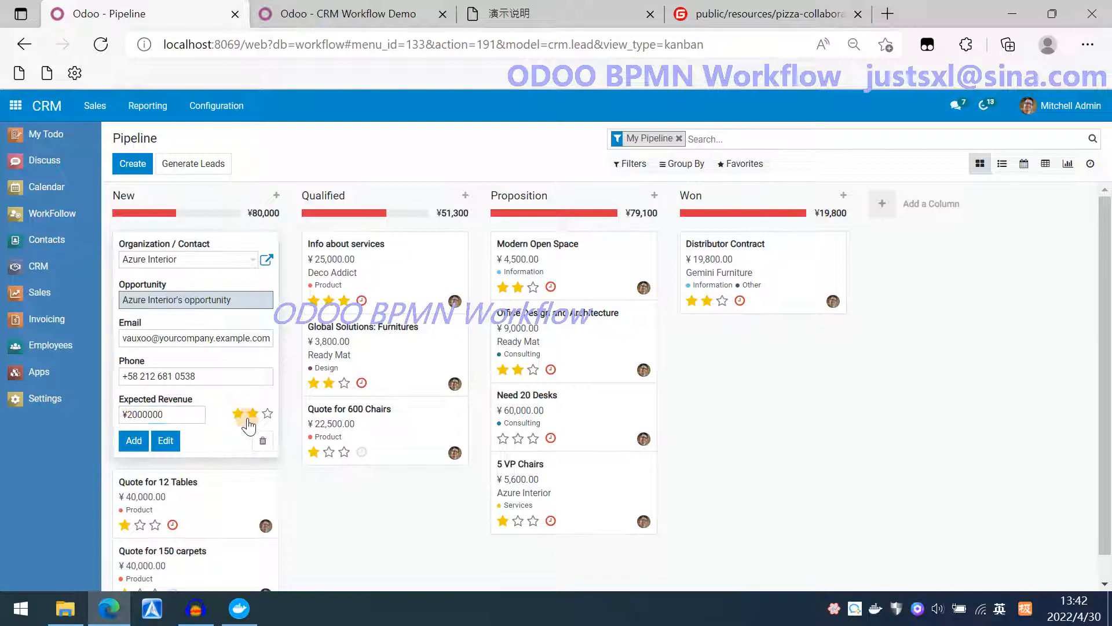
left_click(134, 440)
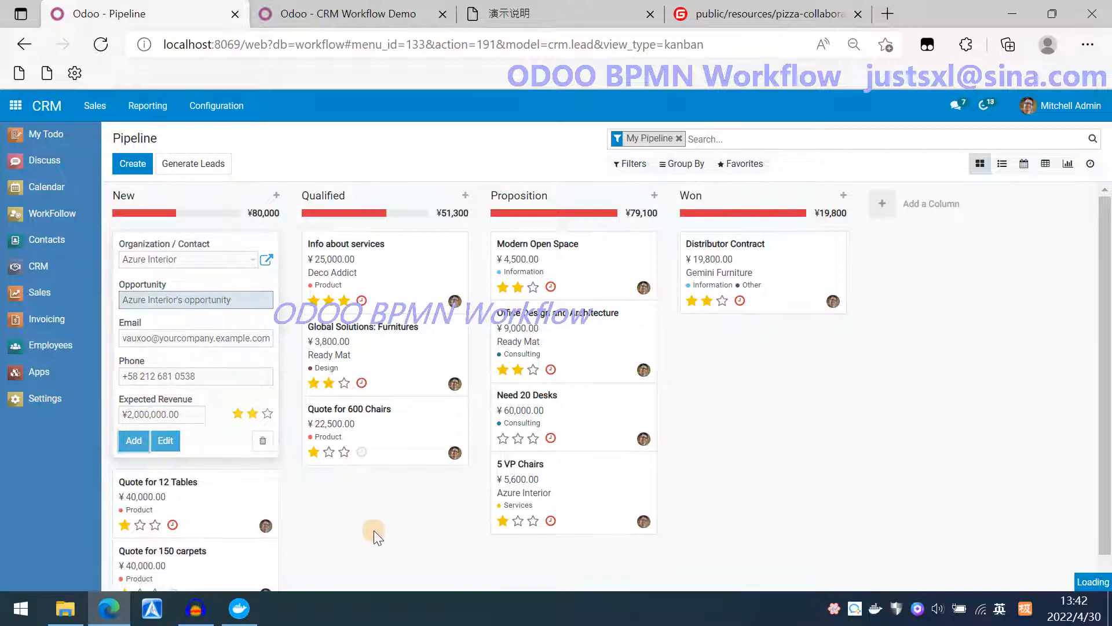
Add the new Azure Interior opportunity to the pipeline and open it.
left_click(358, 516)
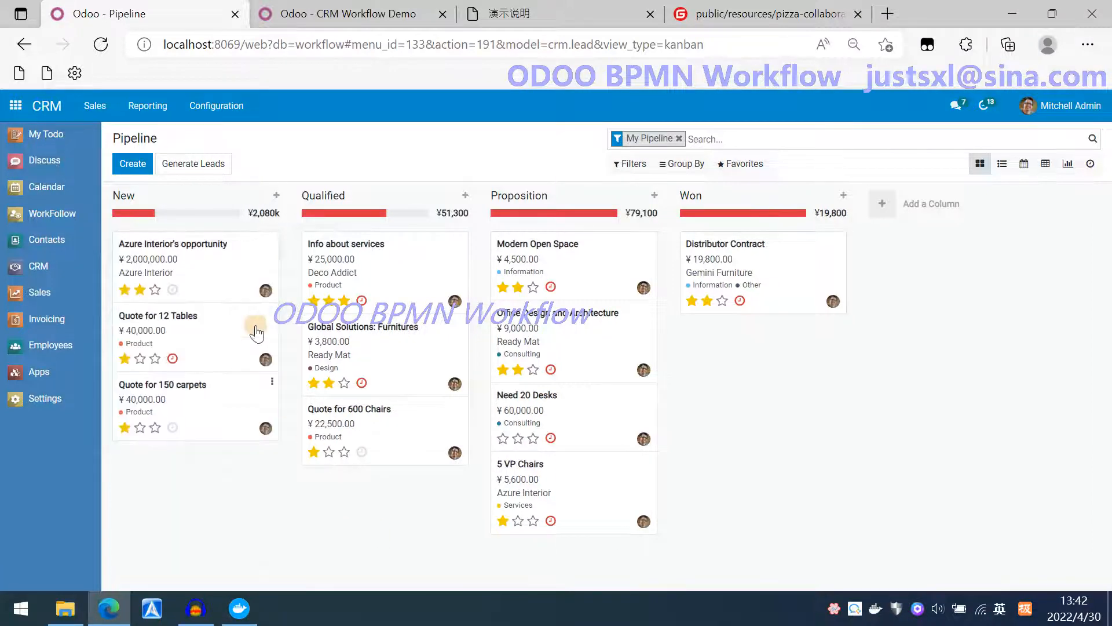
left_click(200, 254)
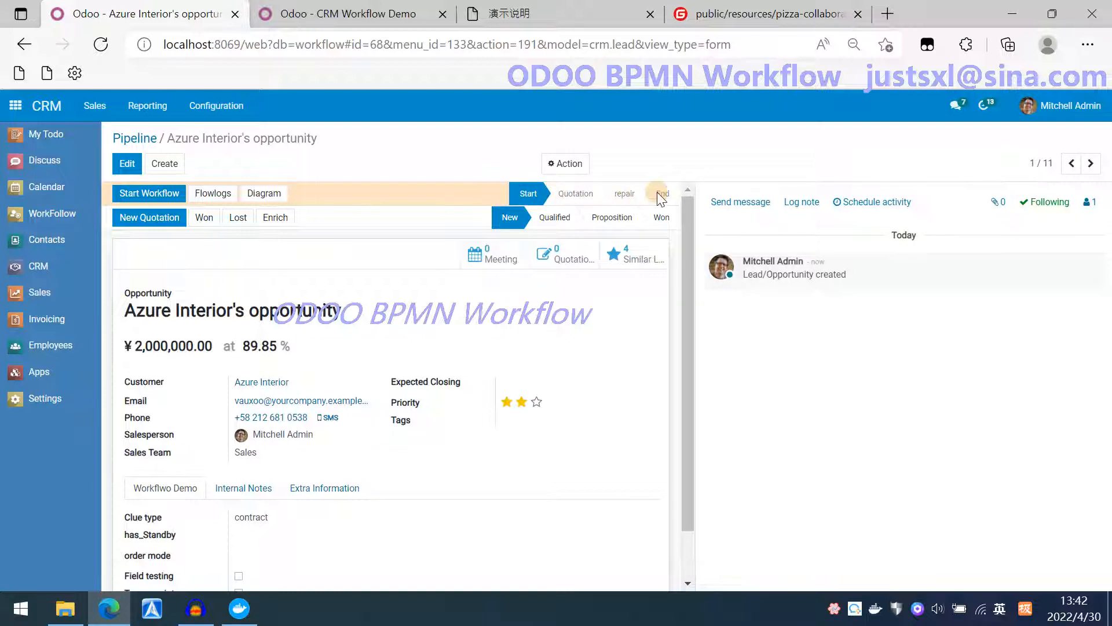
Review the CRM Workflow Demo node list and its Show In Workflow settings.
left_click(367, 15)
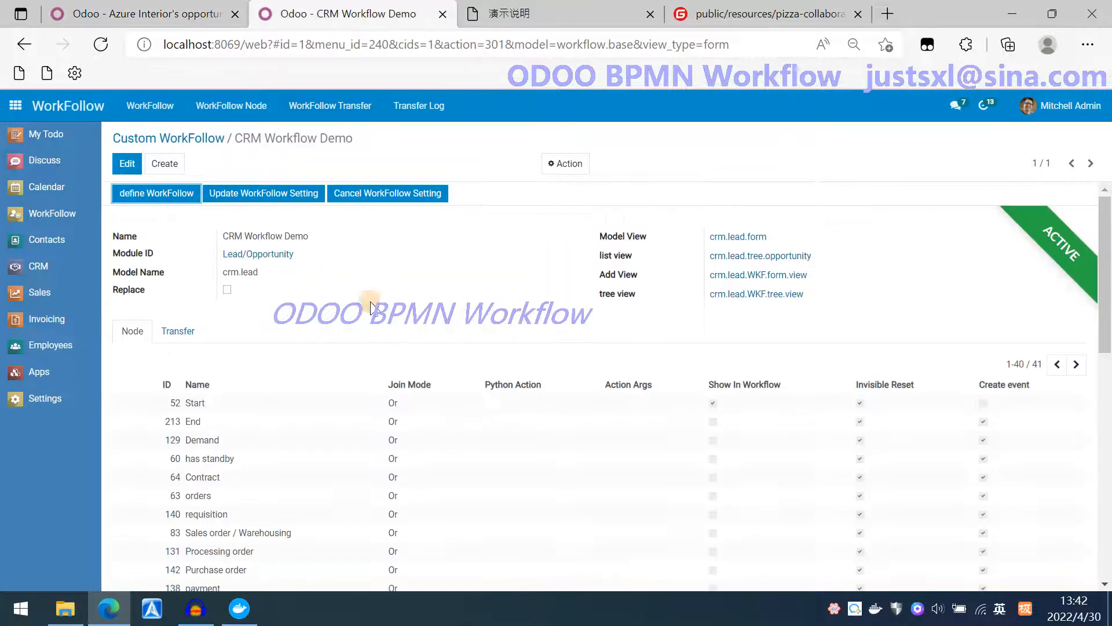
scroll(735, 425, "down", 3)
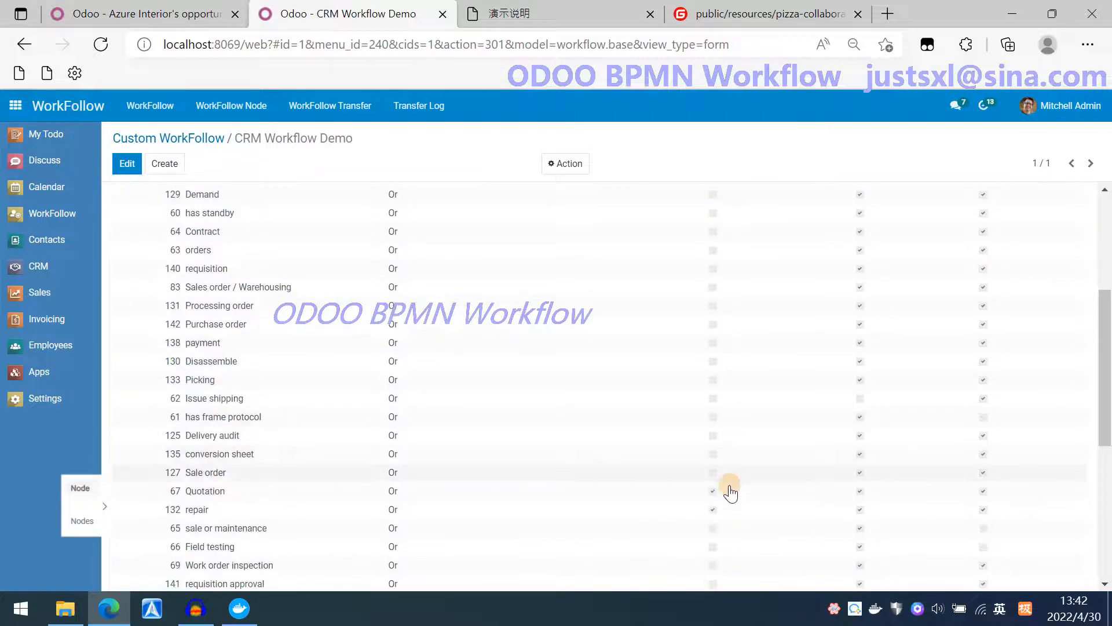
scroll(759, 296, "up", 2)
scroll(759, 289, "up", 1)
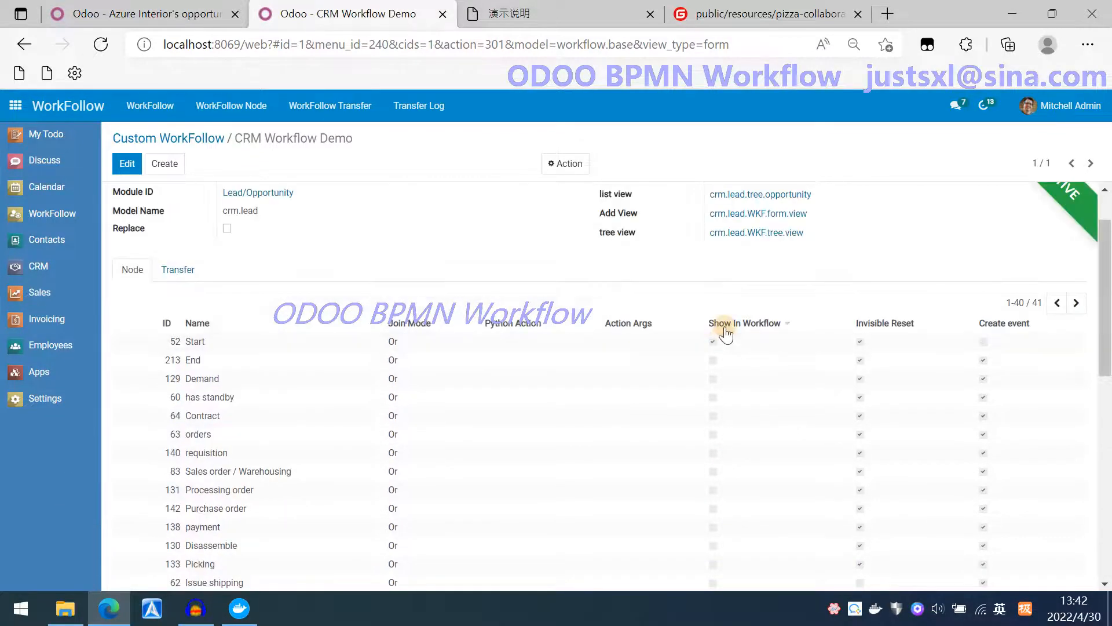
left_click(173, 13)
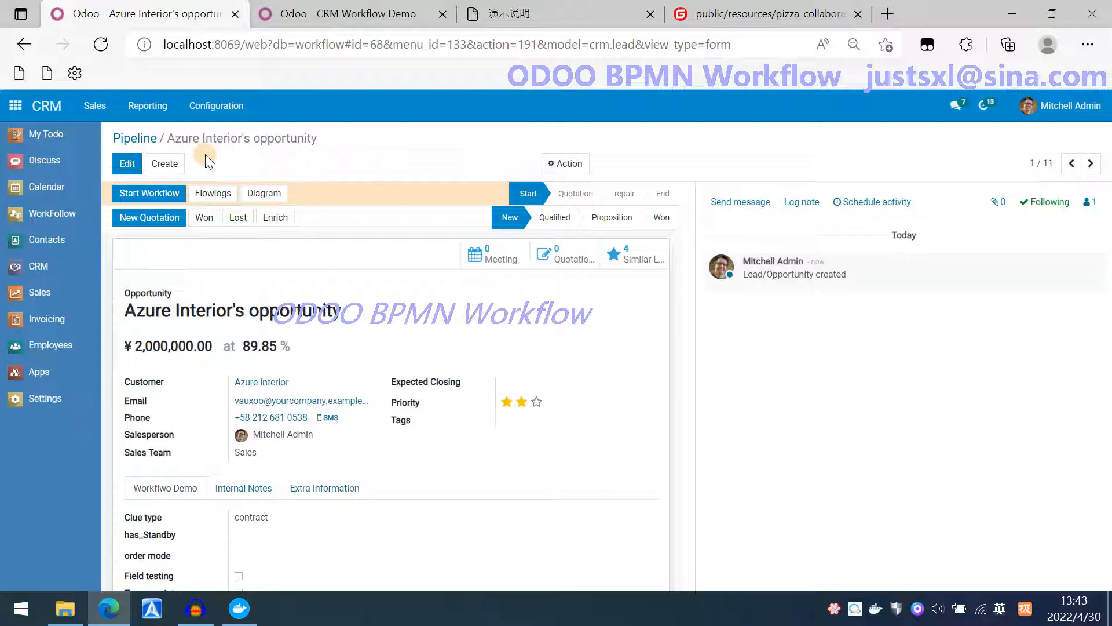
Set the opportunity's has_Standby to no Standby, order mode to sale, tick Tower maintenance, and save.
left_click(126, 163)
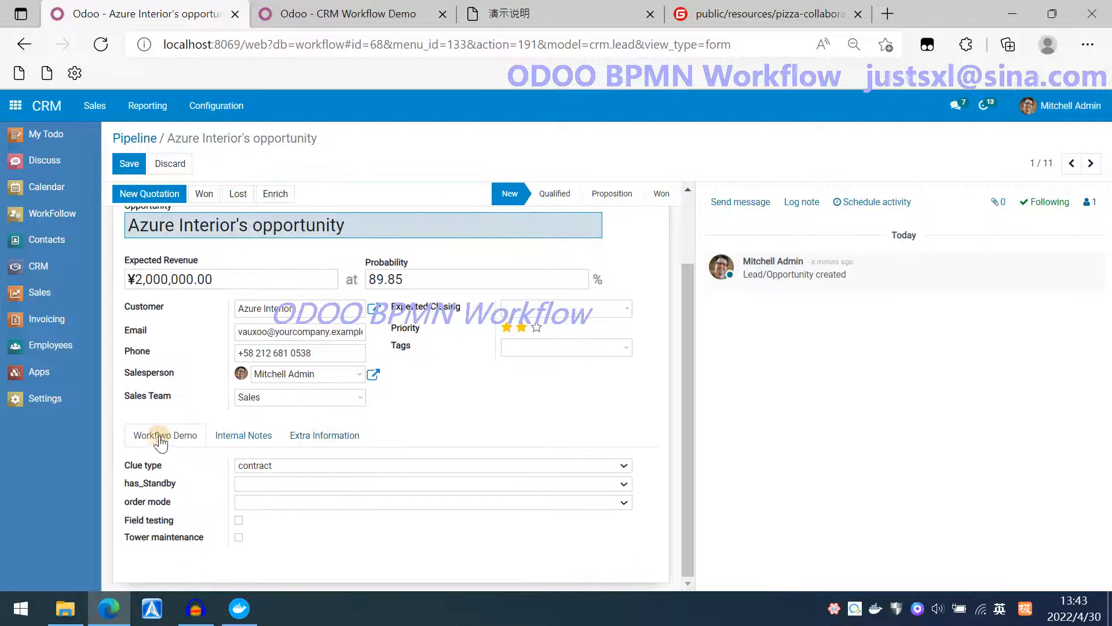
left_click(281, 485)
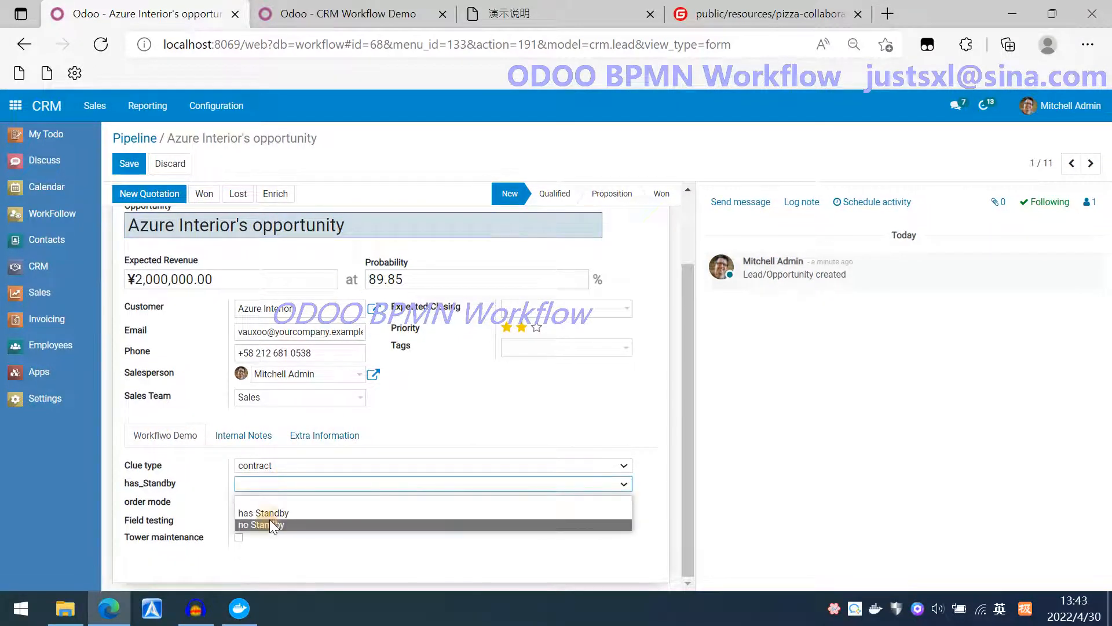
left_click(266, 523)
left_click(279, 502)
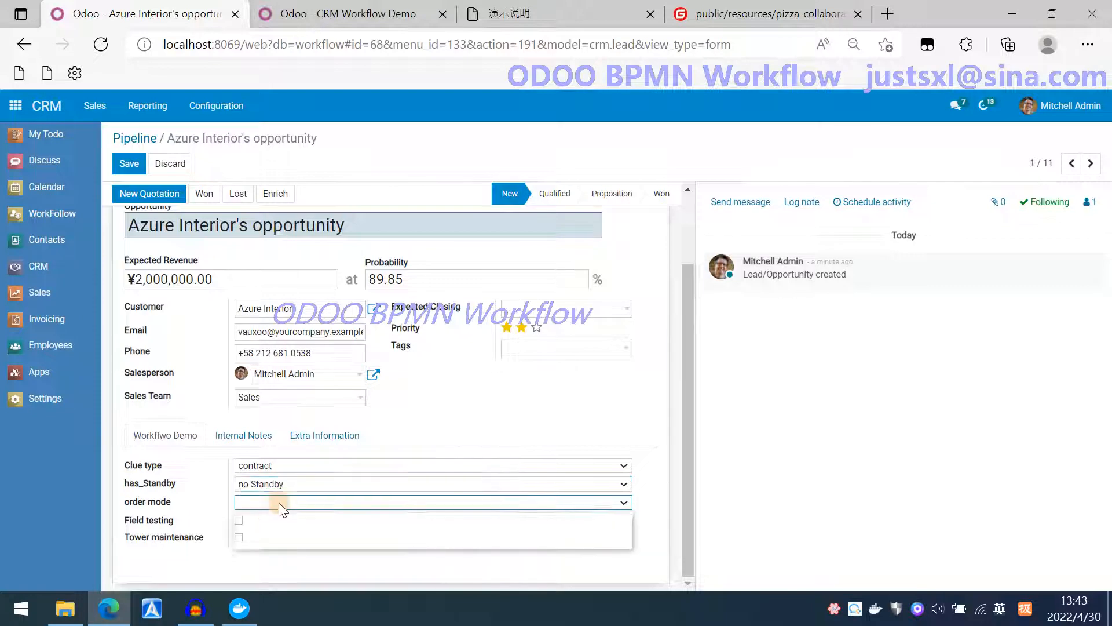
left_click(266, 531)
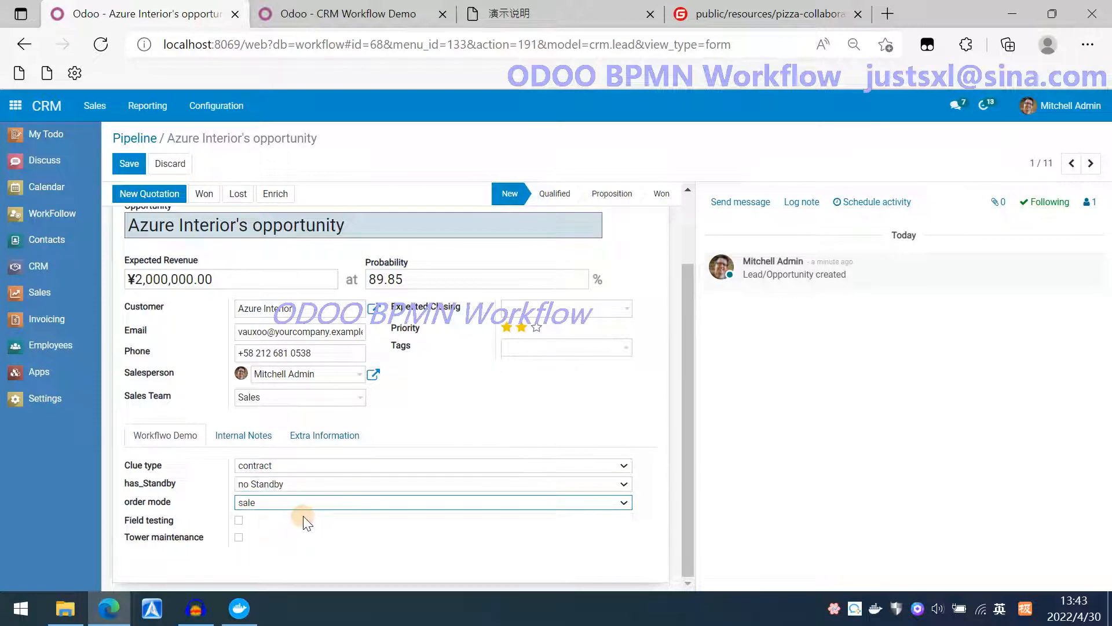
left_click(236, 539)
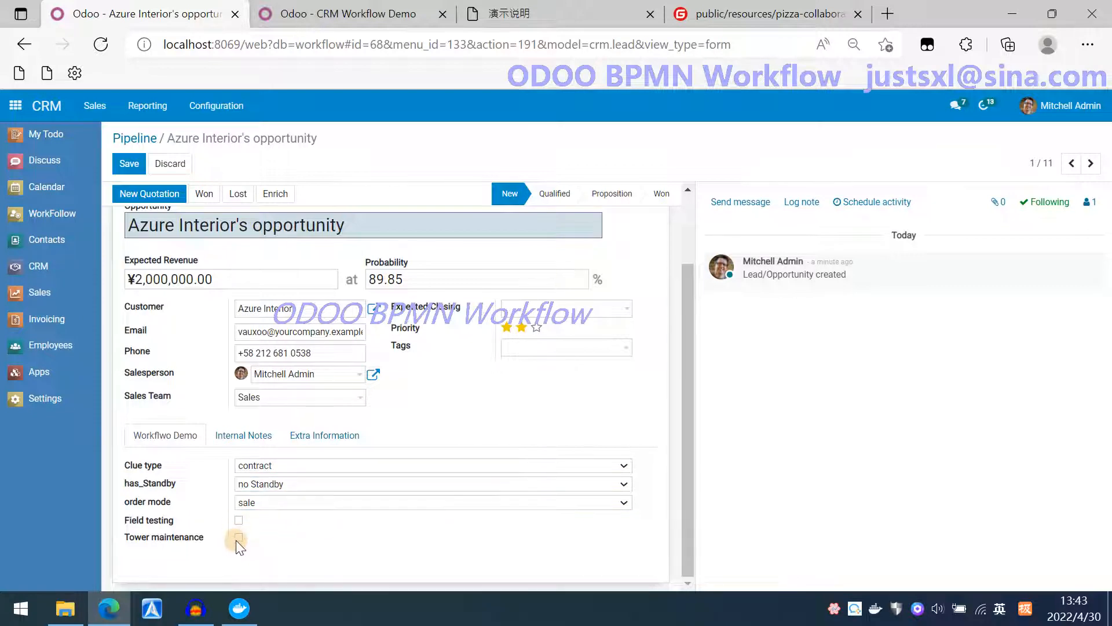
left_click(116, 164)
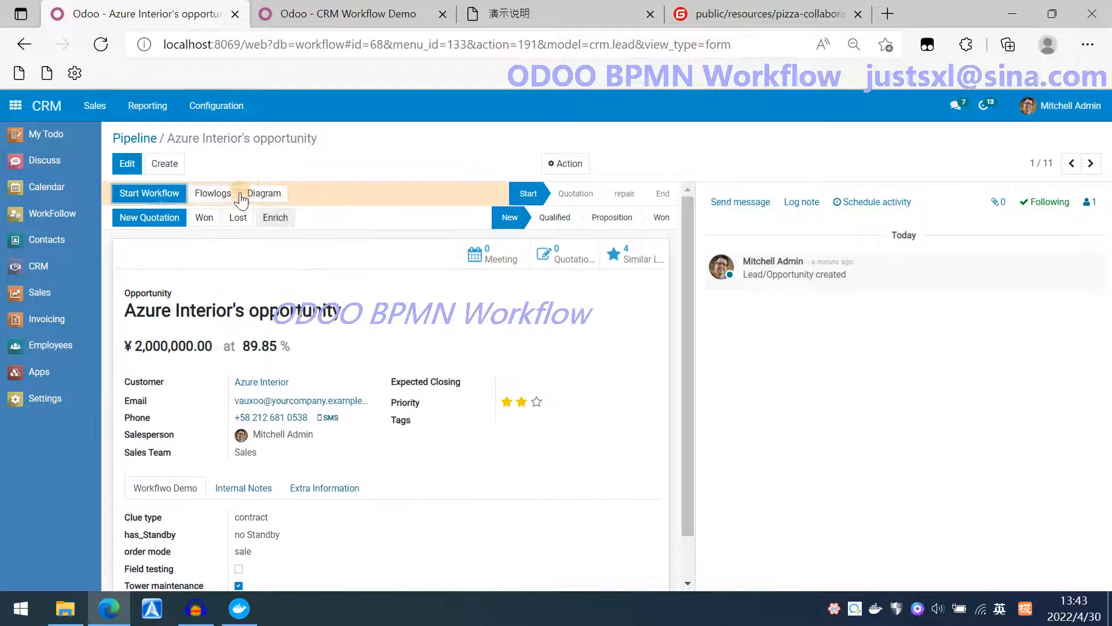
Start the workflow on the Azure Interior opportunity.
left_click(157, 199)
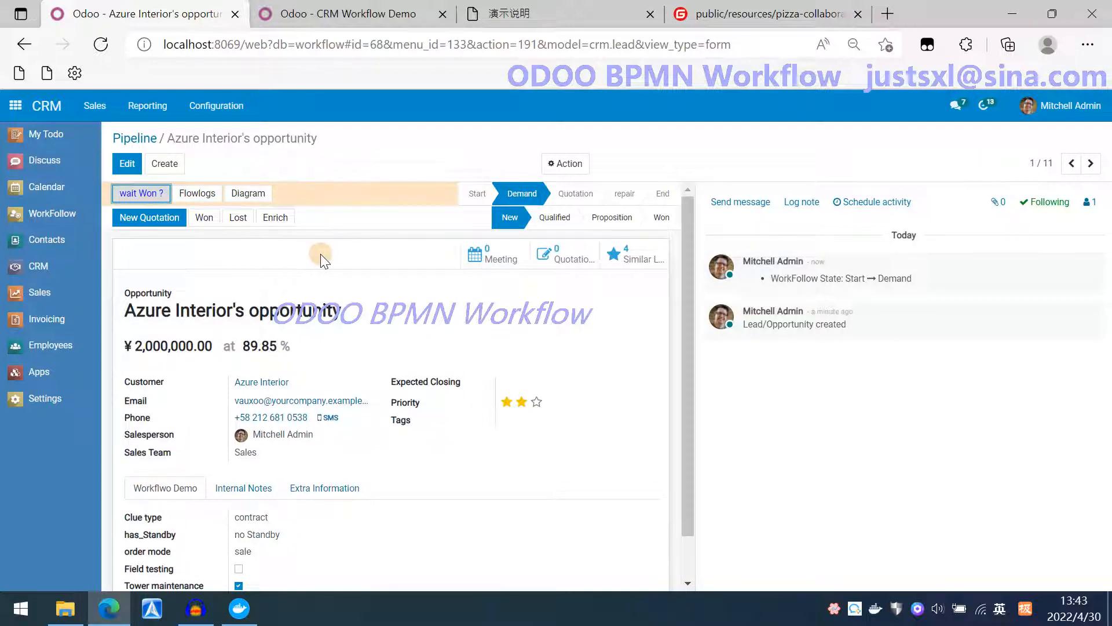
Inspect the Won ? transition's condition and task condition in the workflow diagram.
left_click(369, 15)
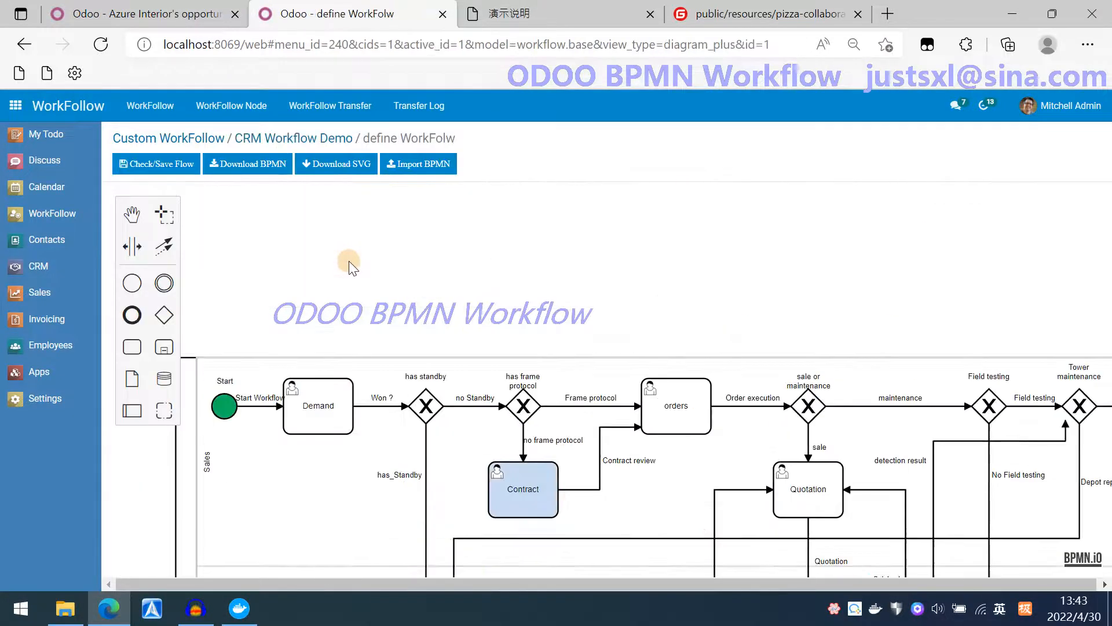
double_click(384, 404)
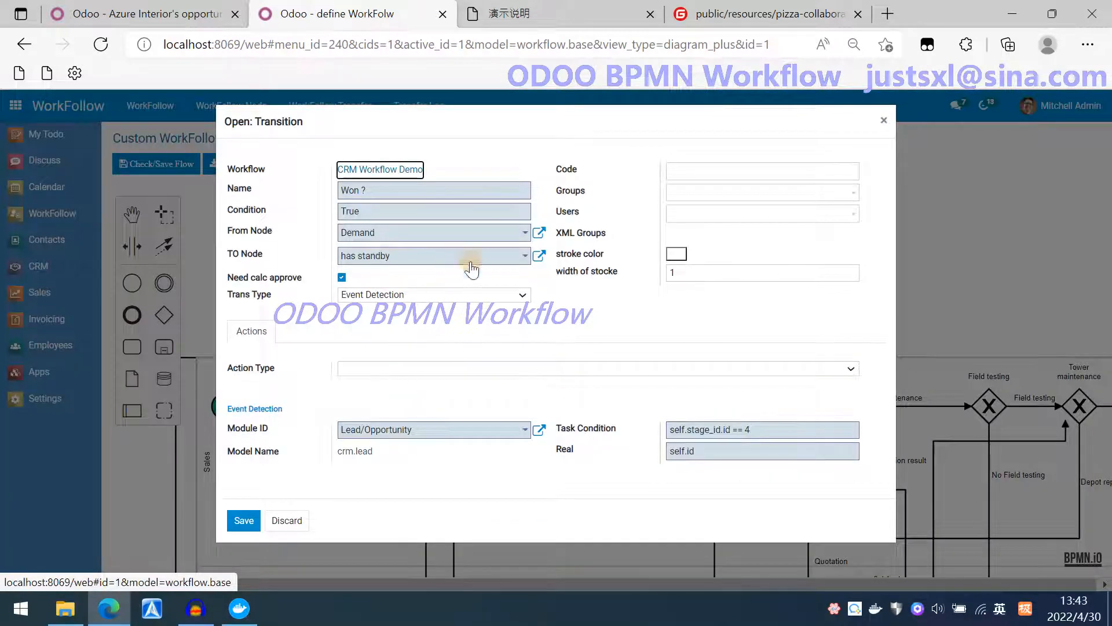
left_click_drag(785, 434, 641, 429)
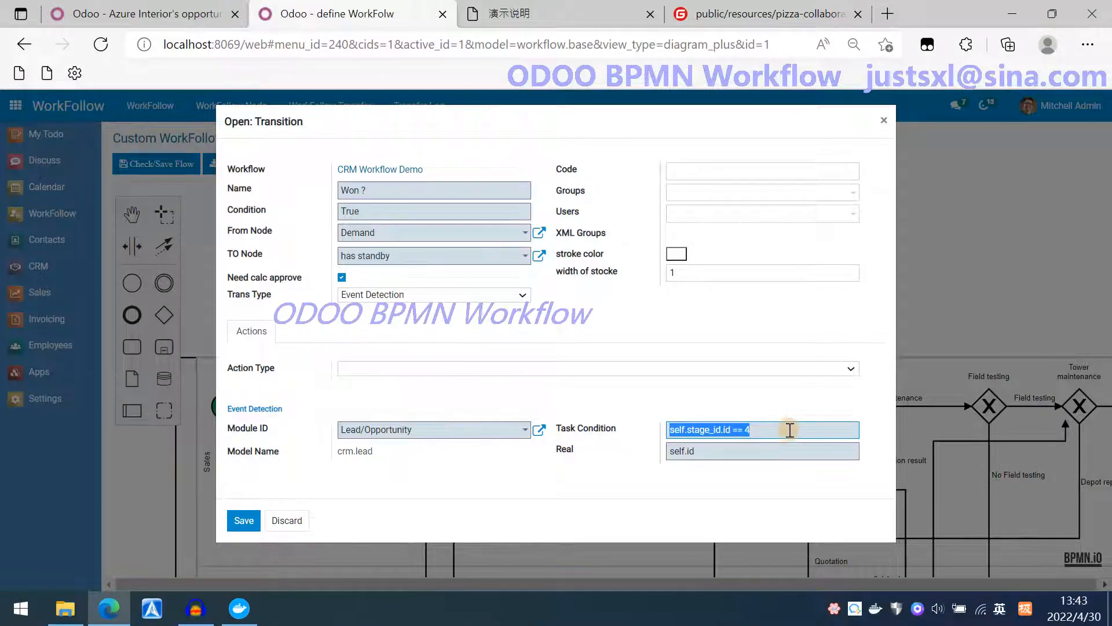
left_click(288, 521)
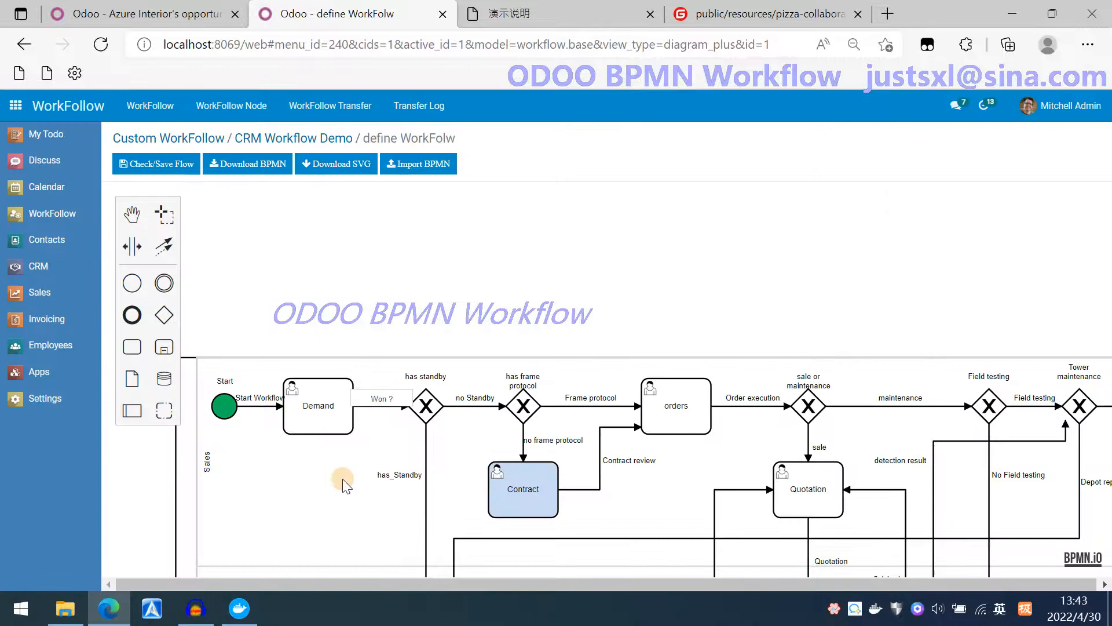
Inspect the condition of the no Standby transition in the workflow diagram.
double_click(474, 407)
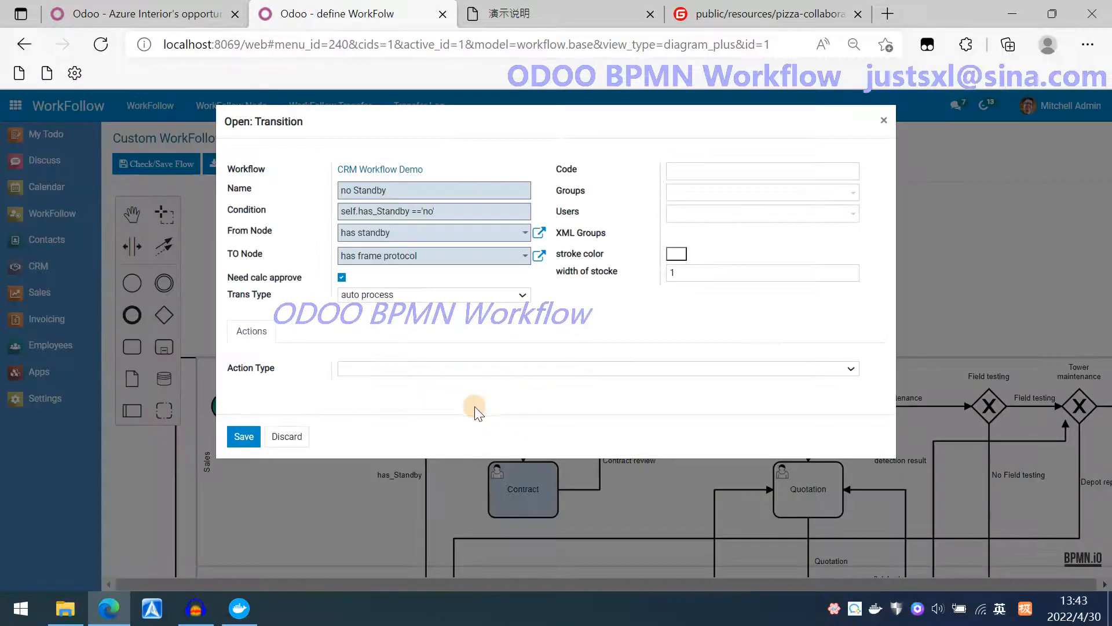
left_click(492, 209)
left_click_drag(492, 207, 322, 210)
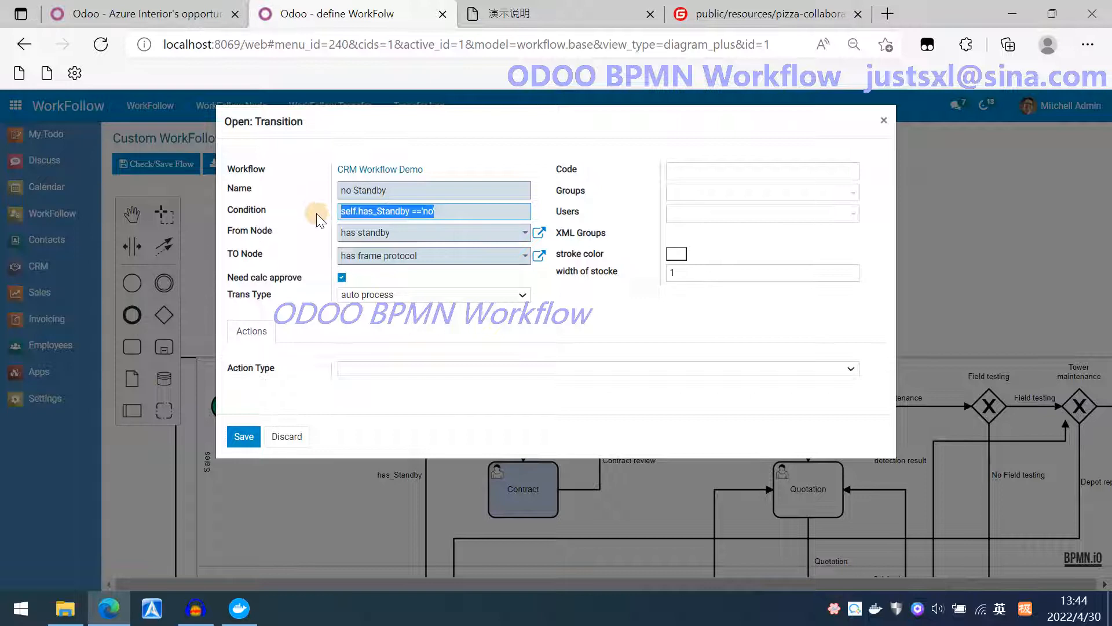
left_click(485, 215)
left_click_drag(462, 211, 335, 209)
left_click(298, 437)
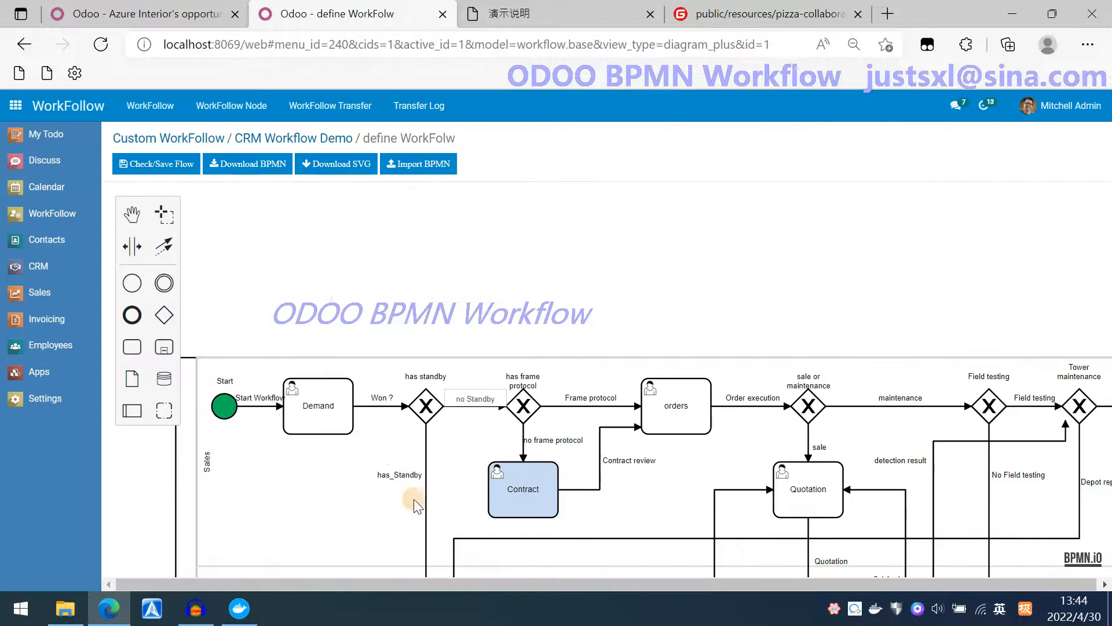
Inspect the condition of the has_Standby transition in the workflow diagram.
double_click(425, 498)
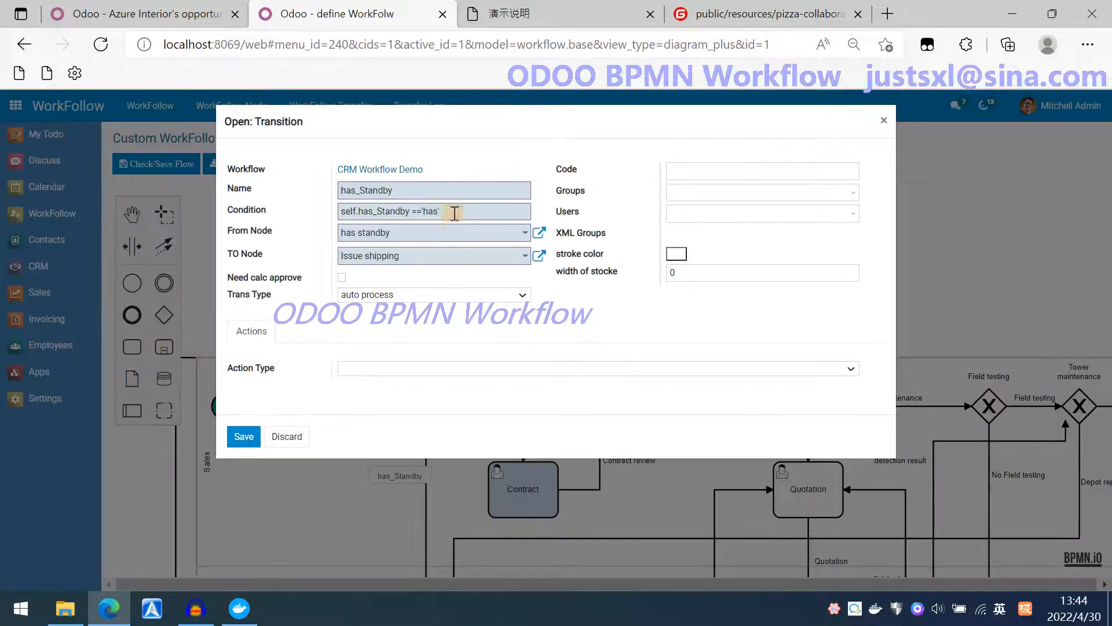
left_click_drag(454, 213, 355, 212)
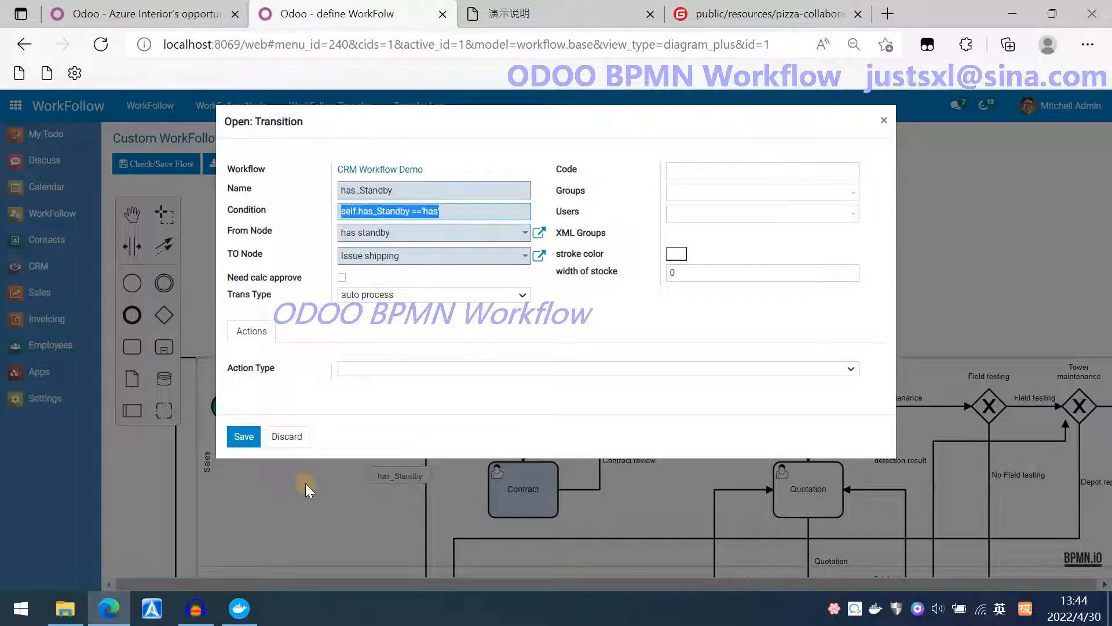
left_click(287, 441)
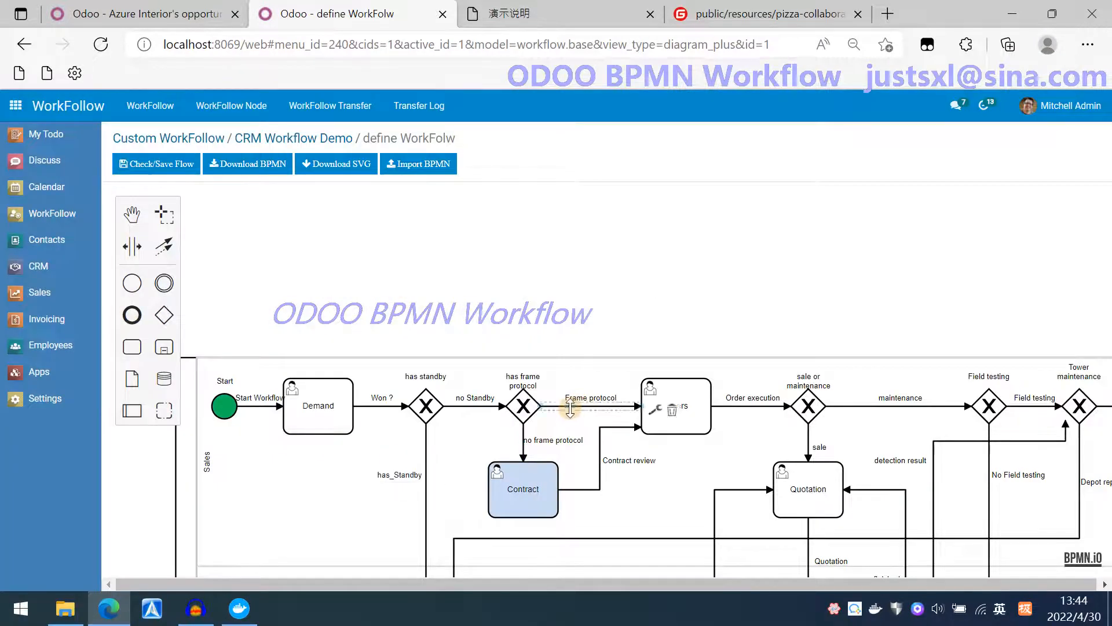
Examine the Frame protocol transition's condition and its available action types without saving.
double_click(568, 406)
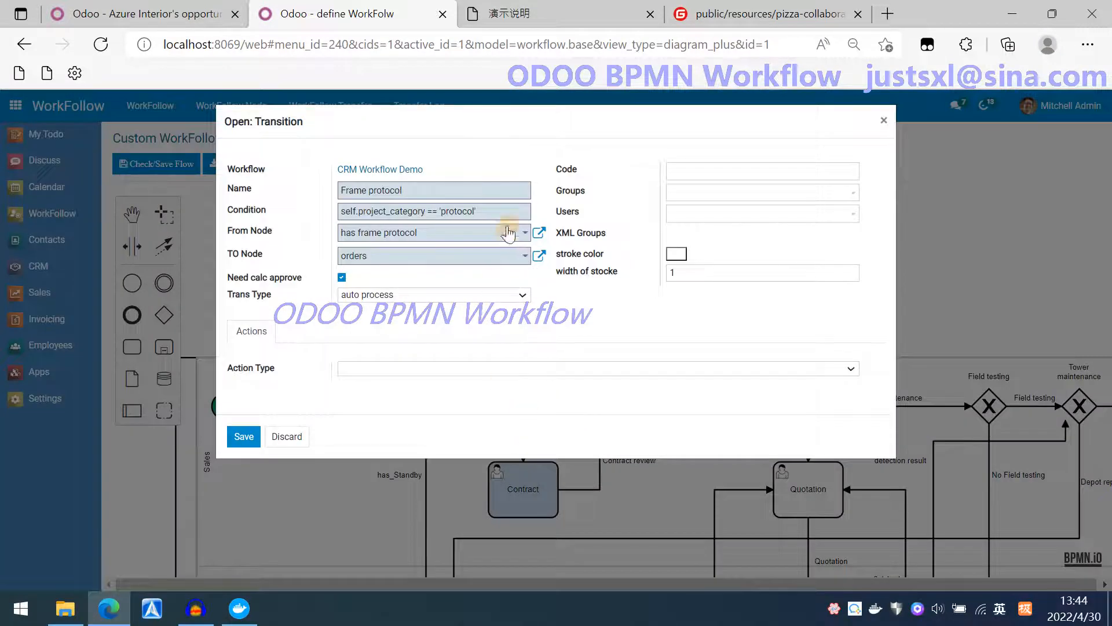
left_click_drag(508, 212, 307, 215)
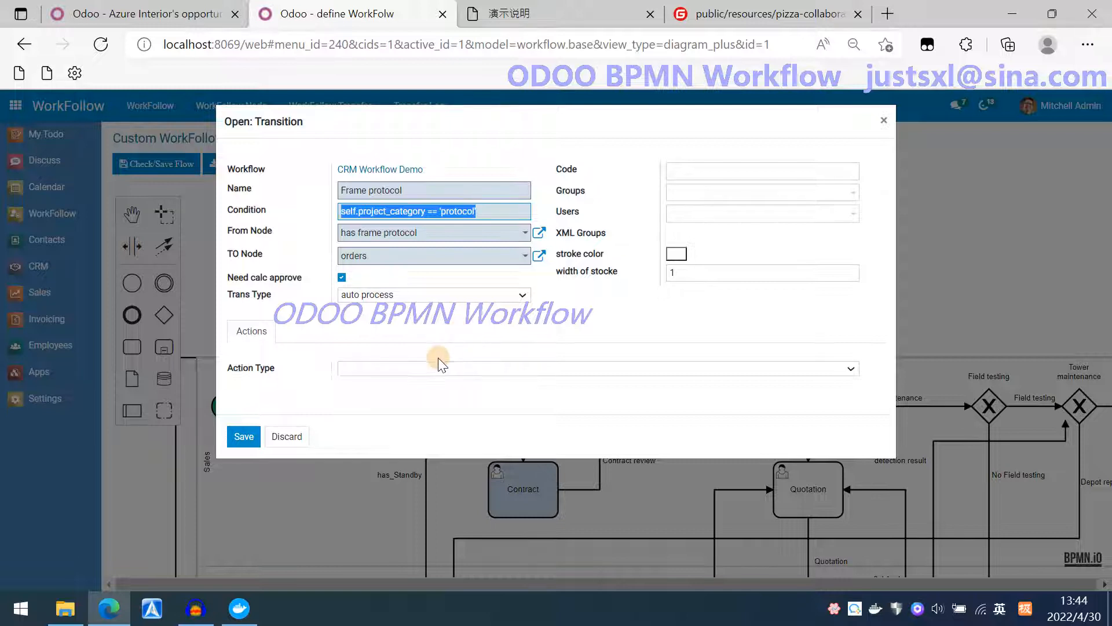
left_click(427, 370)
left_click(408, 398)
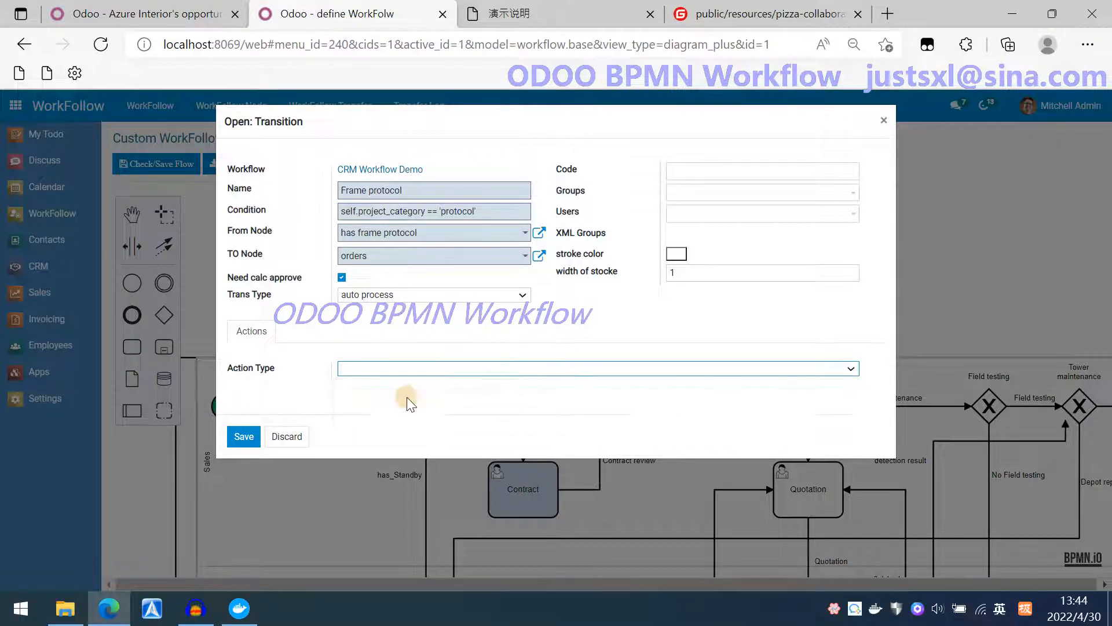
left_click(425, 374)
left_click(401, 407)
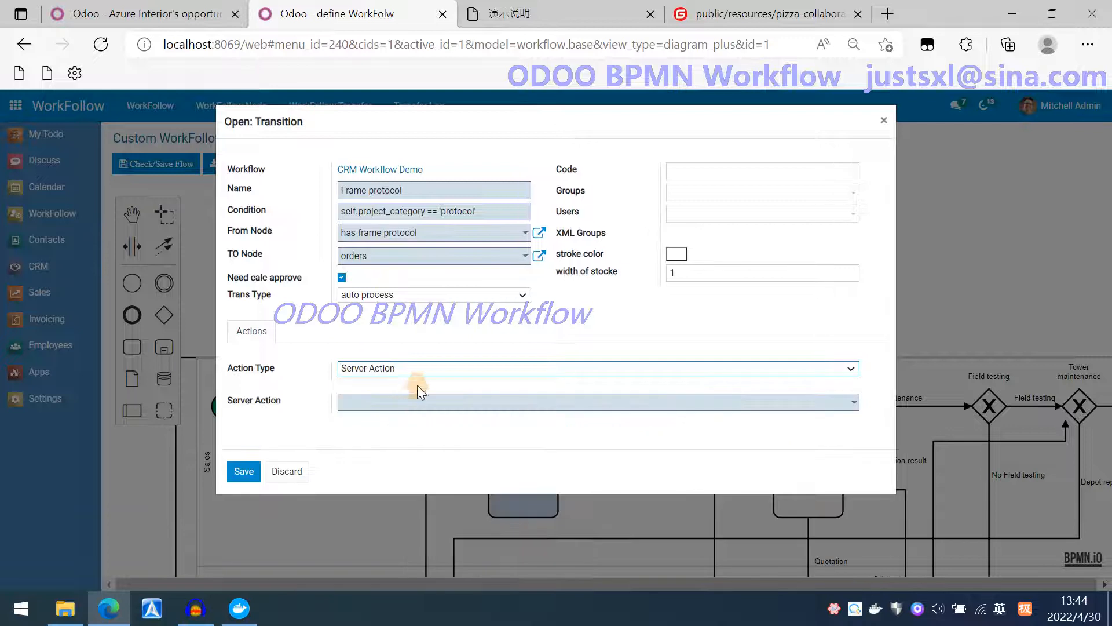
left_click(426, 367)
left_click(399, 416)
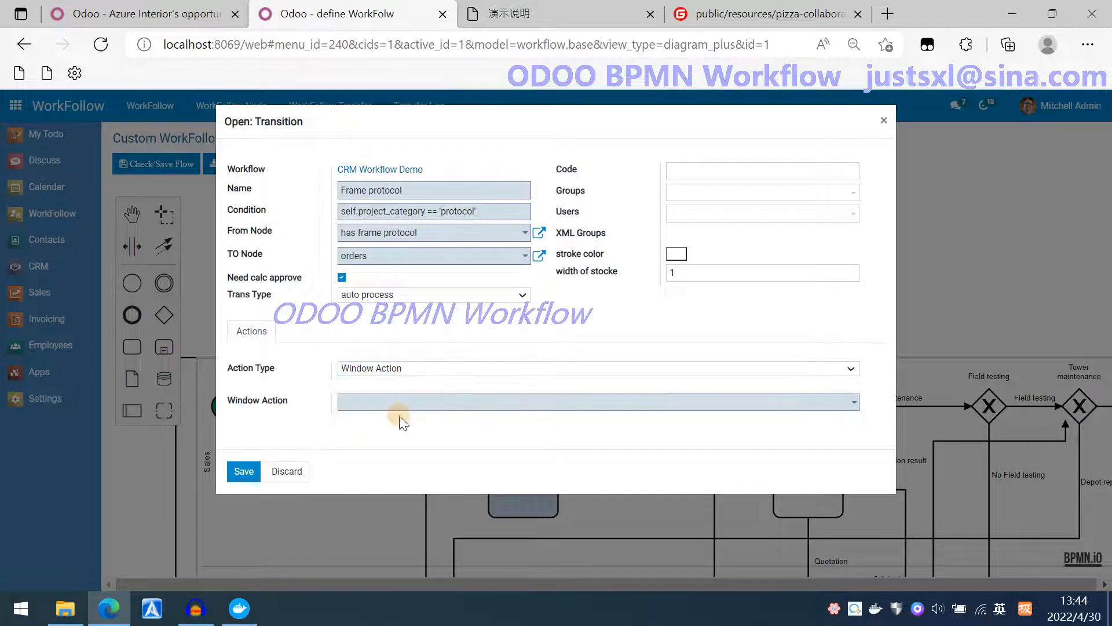
left_click(417, 371)
left_click(417, 388)
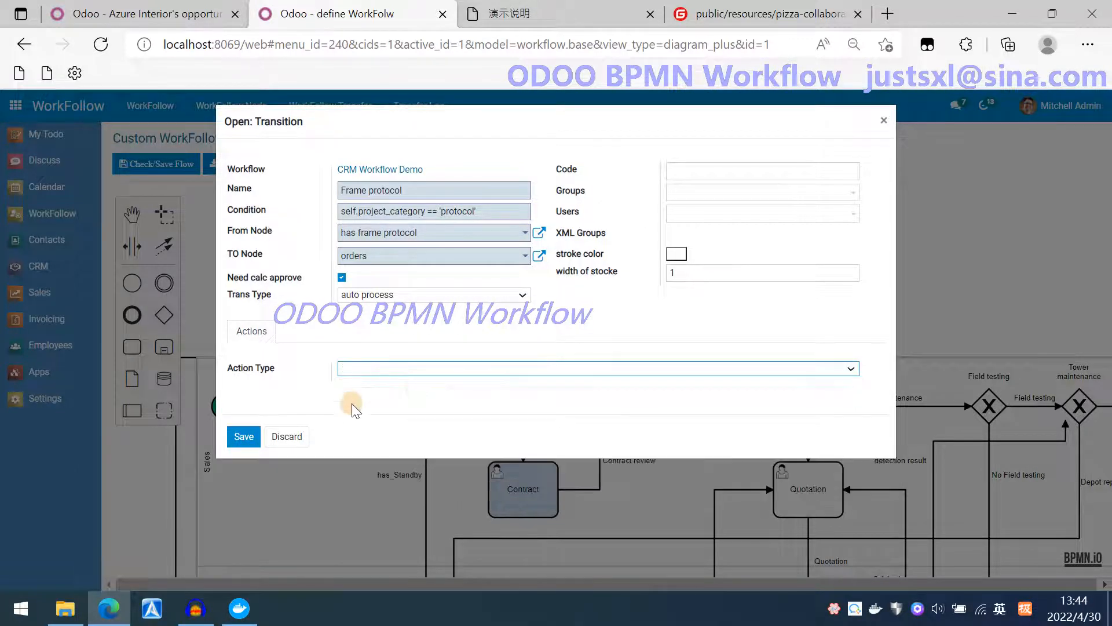
left_click(301, 443)
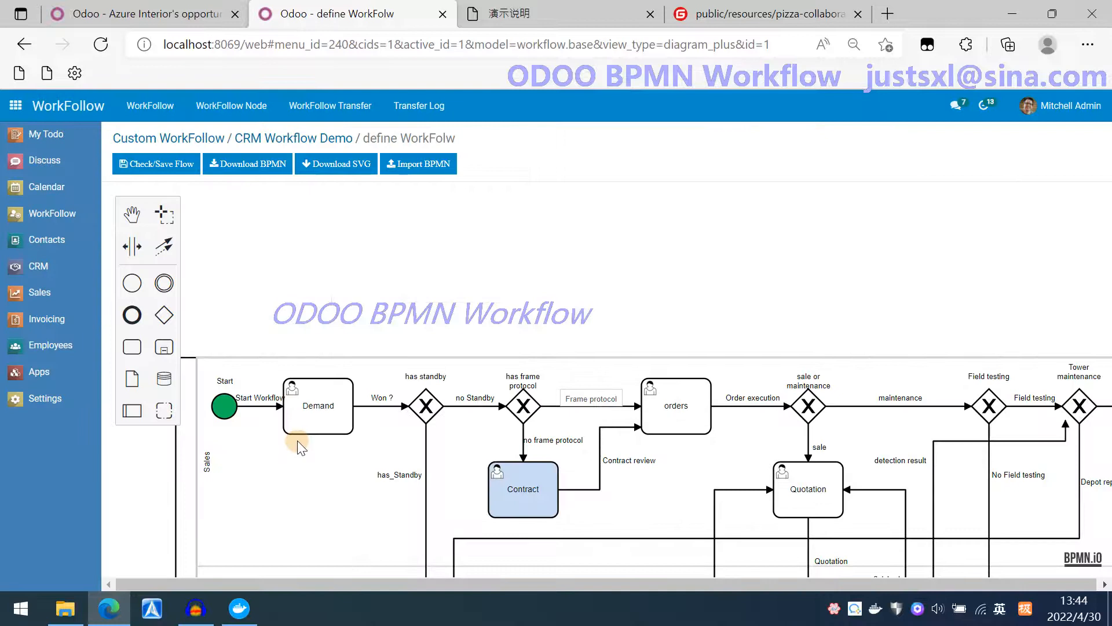
left_click_drag(303, 310, 323, 151)
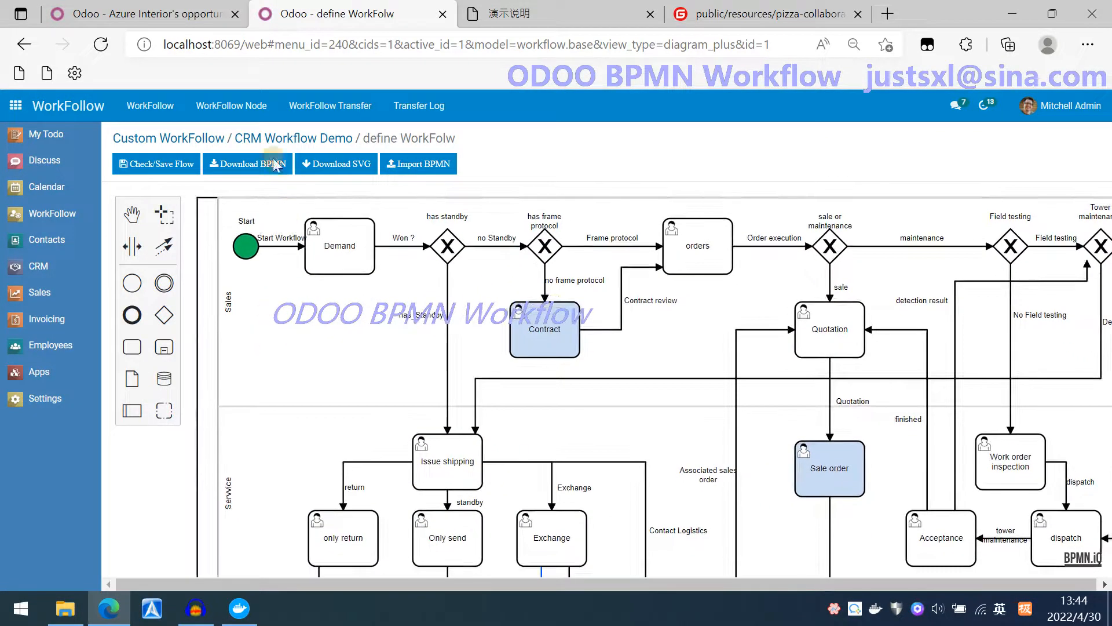
Mark the Azure Interior opportunity as Won and return to the workflow diagram.
left_click(162, 16)
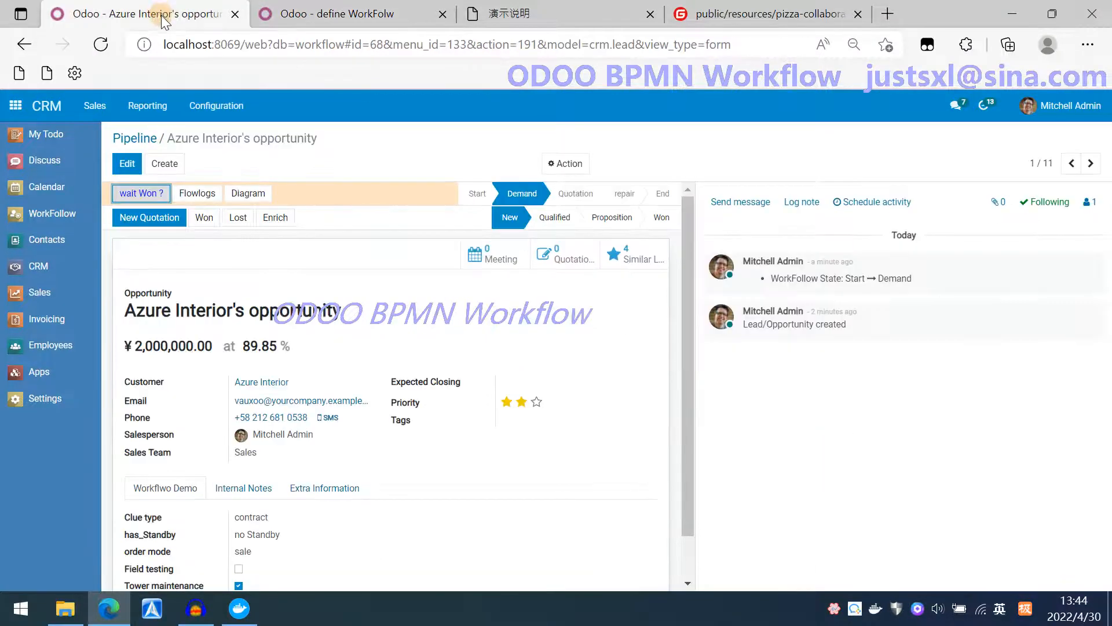
left_click(656, 229)
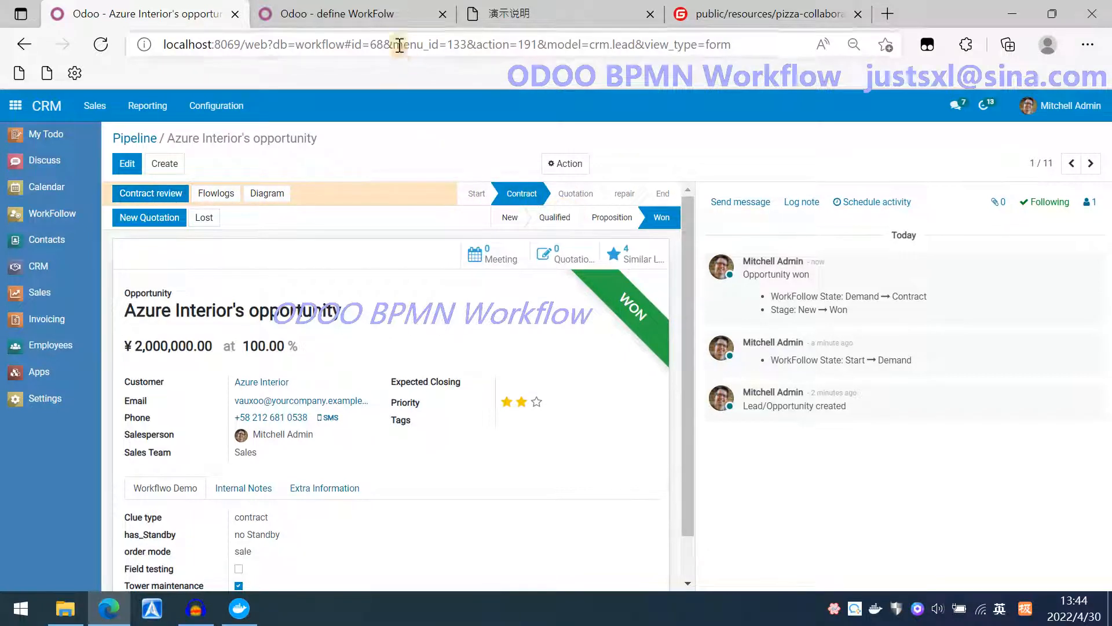
left_click(364, 13)
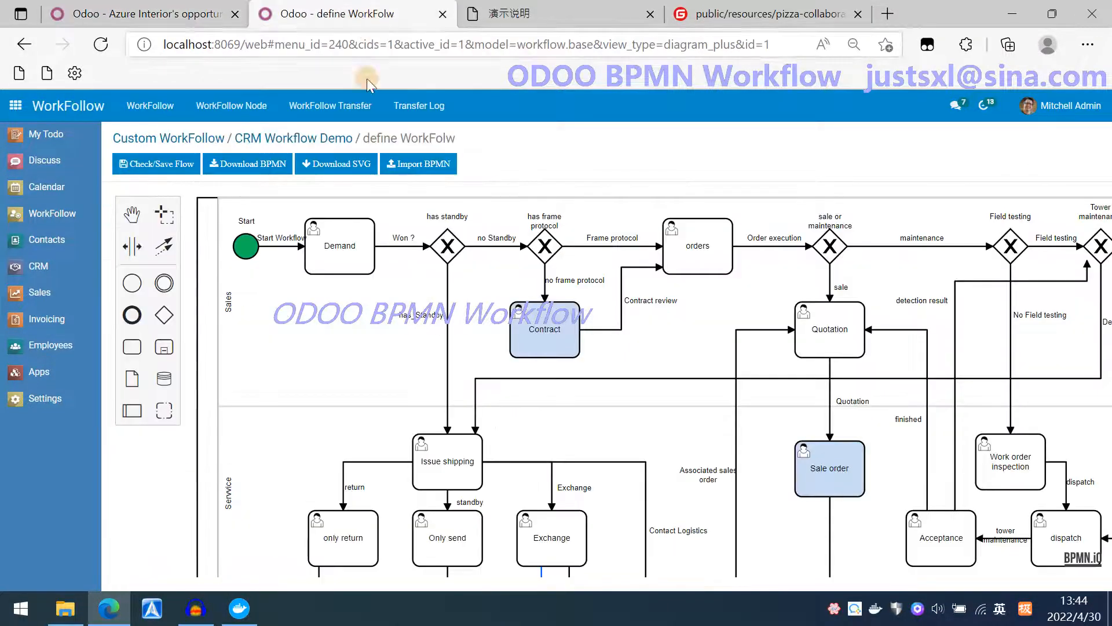
Inspect the Contract review transition's settings in the workflow diagram without saving.
left_click(620, 313)
double_click(624, 316)
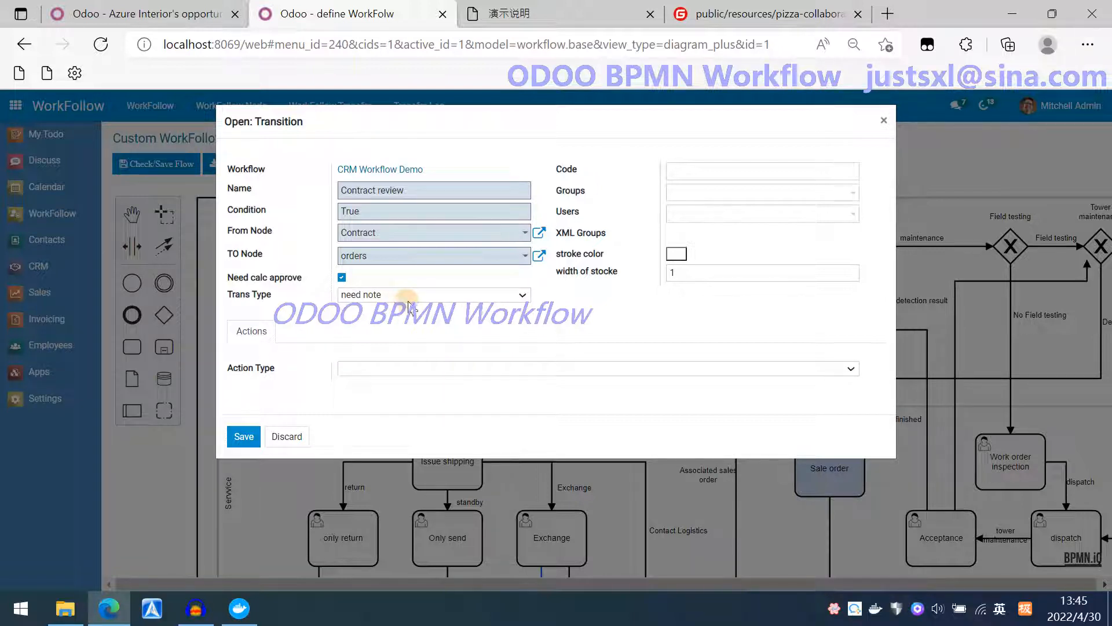
left_click(286, 436)
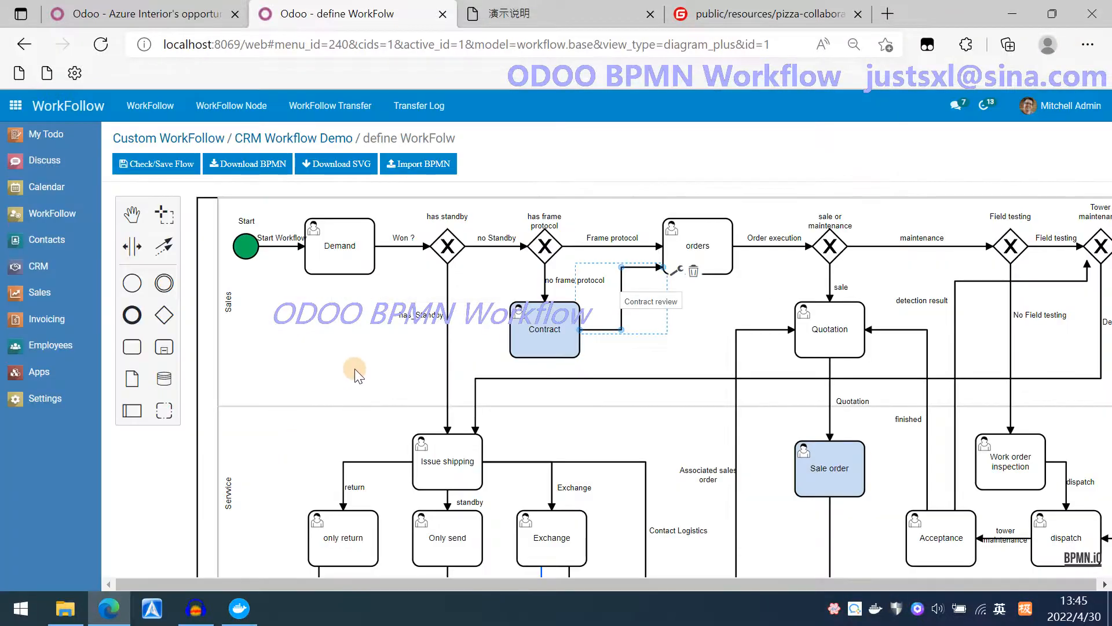
Approve the Contract review todo task for Azure Interior's opportunity with the Agree review comment.
left_click(152, 21)
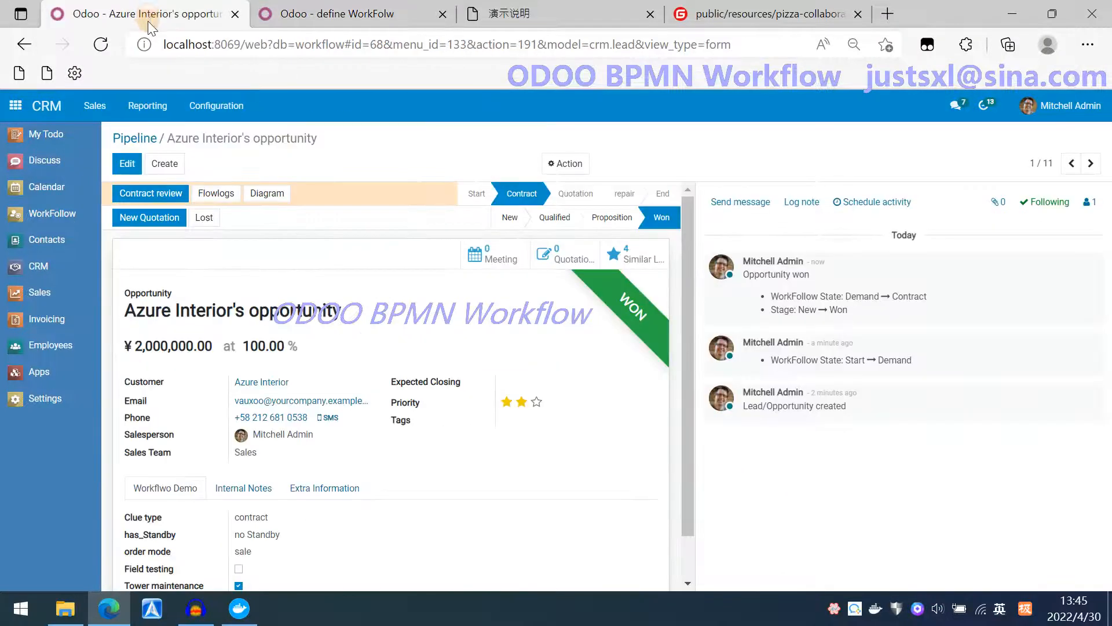
left_click(47, 134)
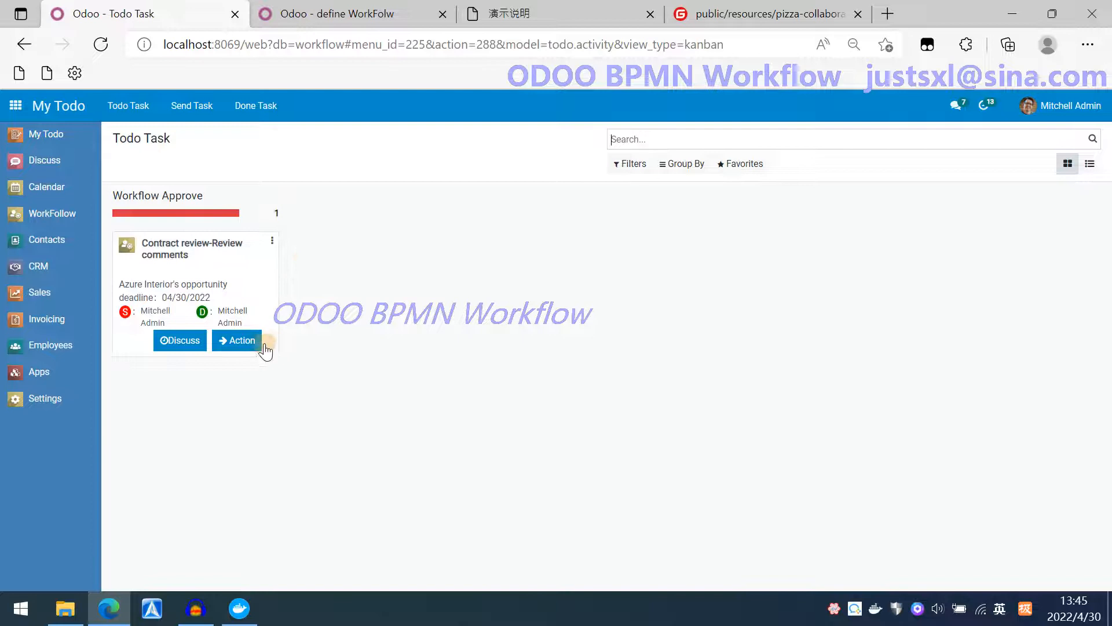
left_click(241, 343)
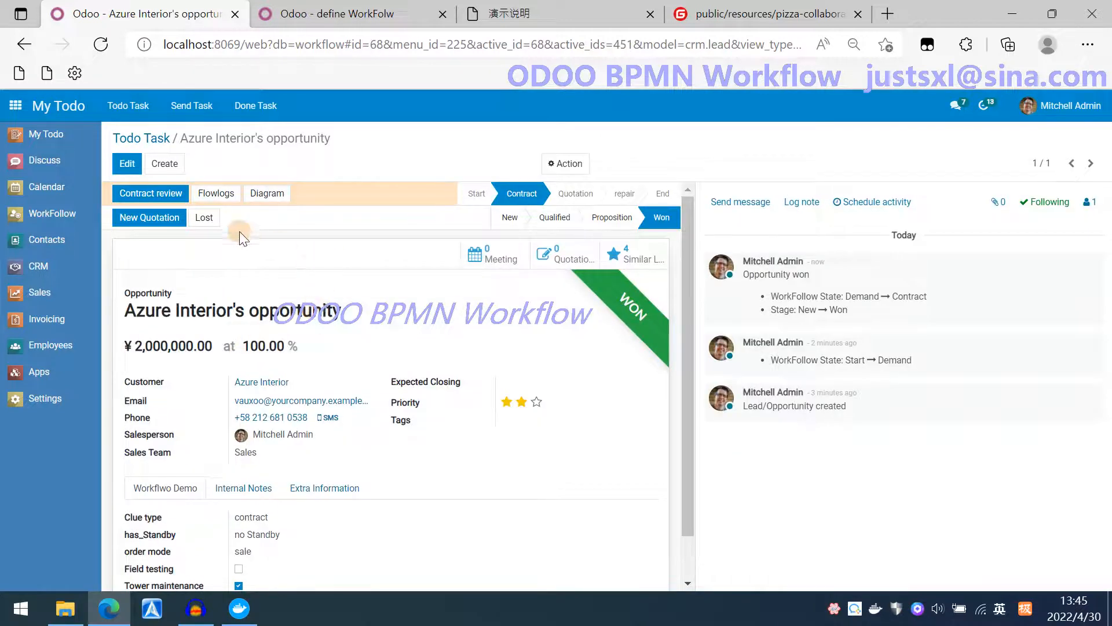
left_click(150, 194)
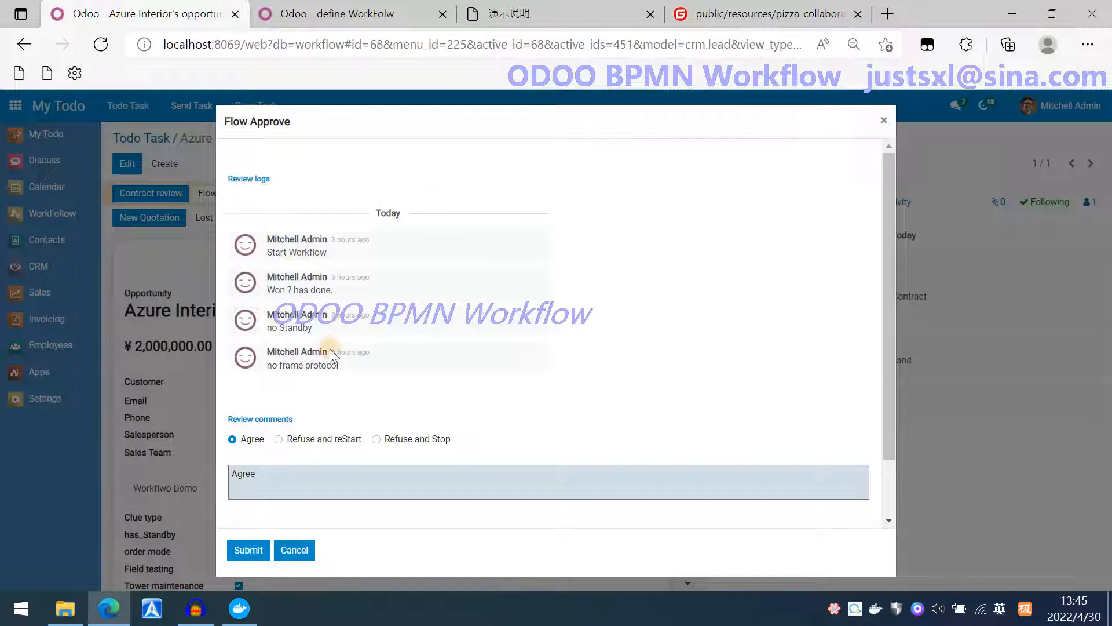
scroll(421, 385, "down", 2)
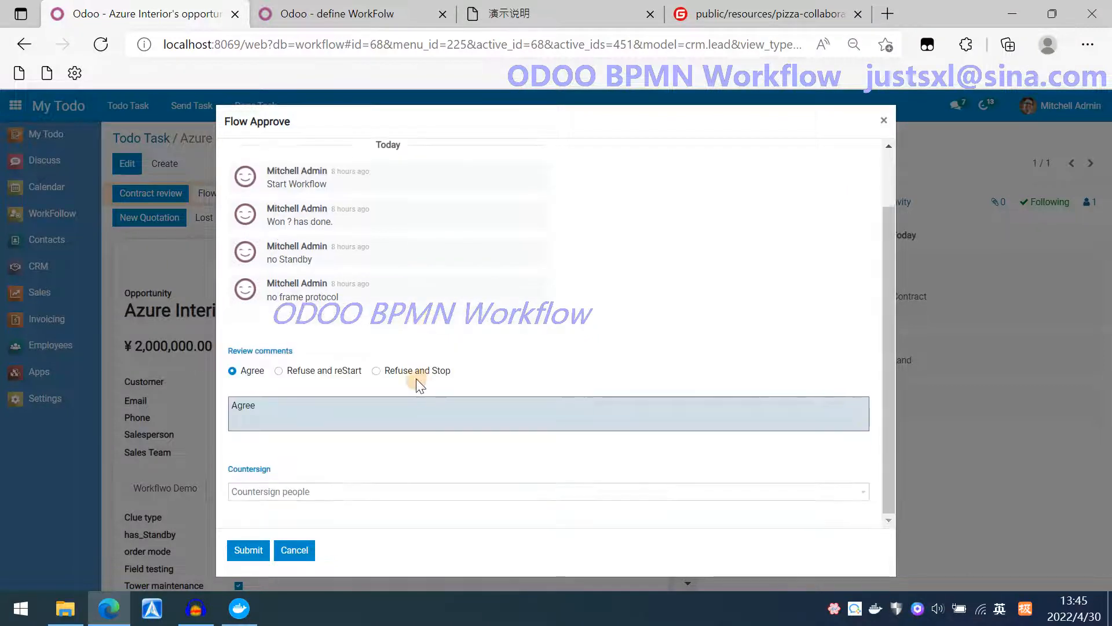
left_click(349, 497)
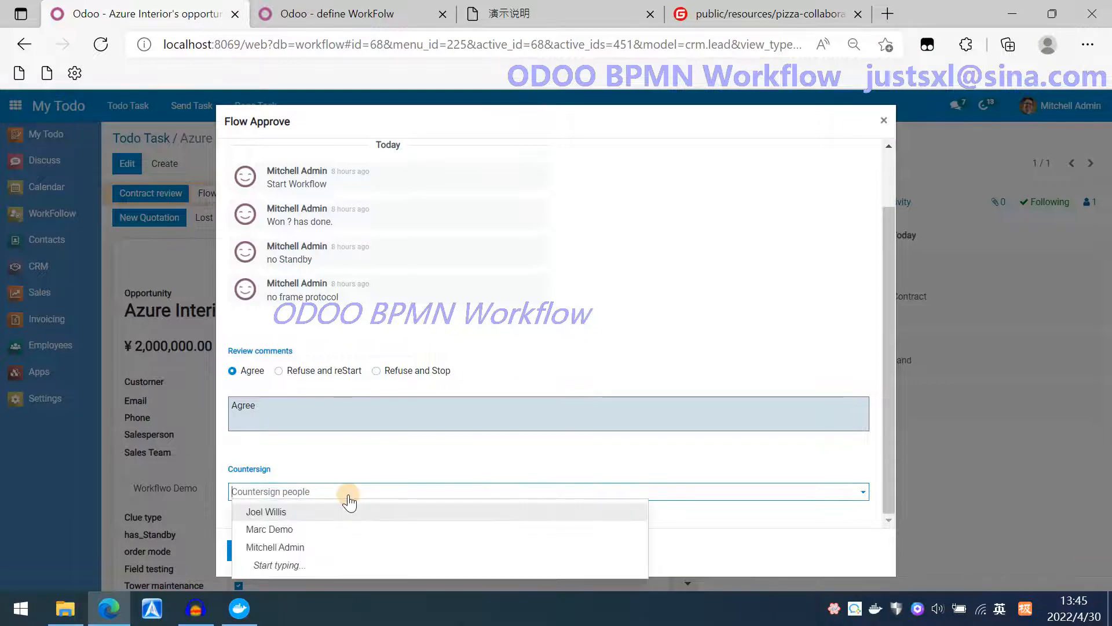
left_click(350, 497)
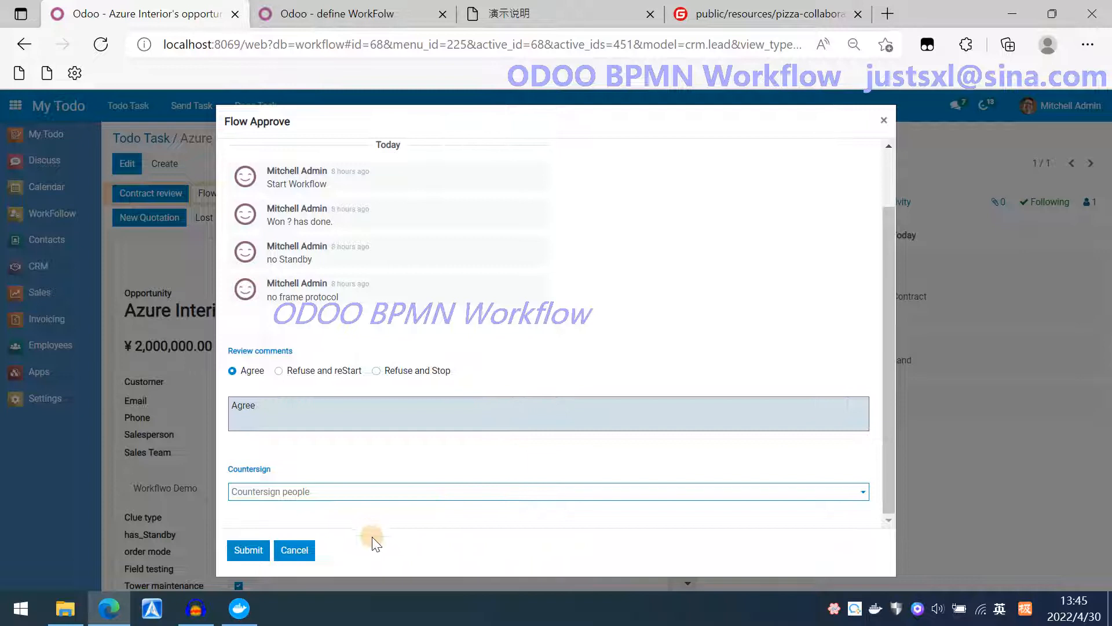
left_click(250, 555)
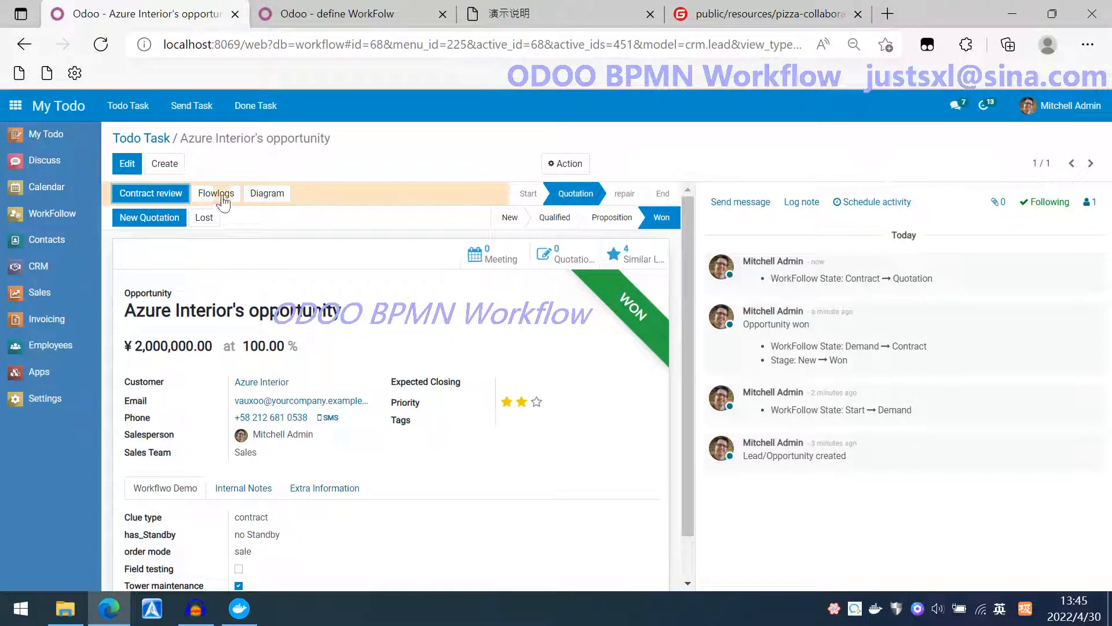
Review the opportunity's flow logs and its progress on the workflow diagram.
left_click(155, 196)
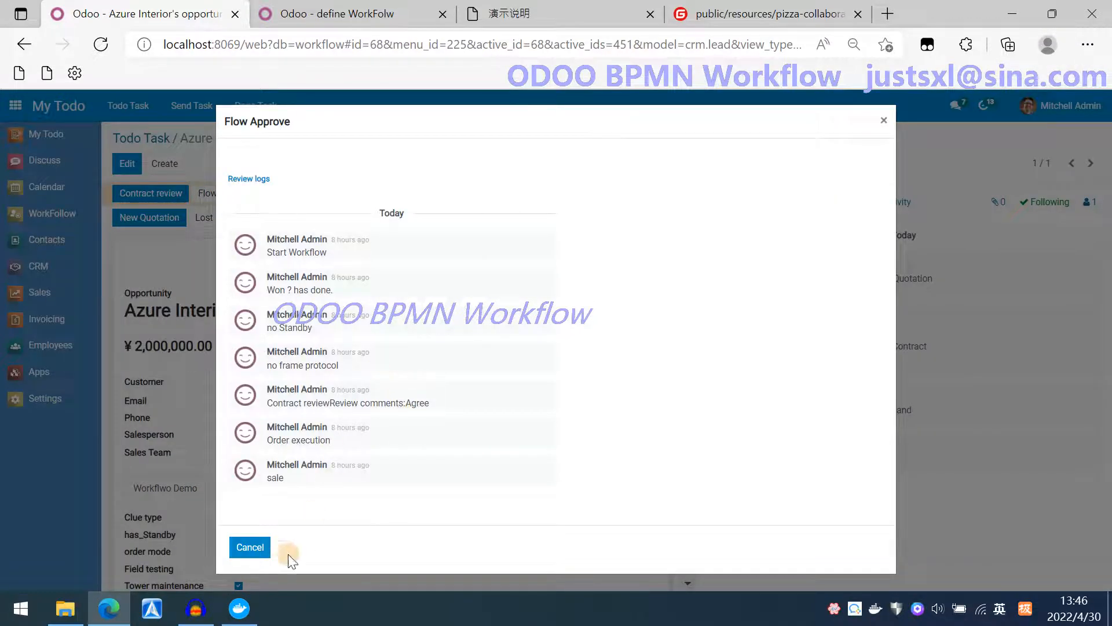
left_click(249, 547)
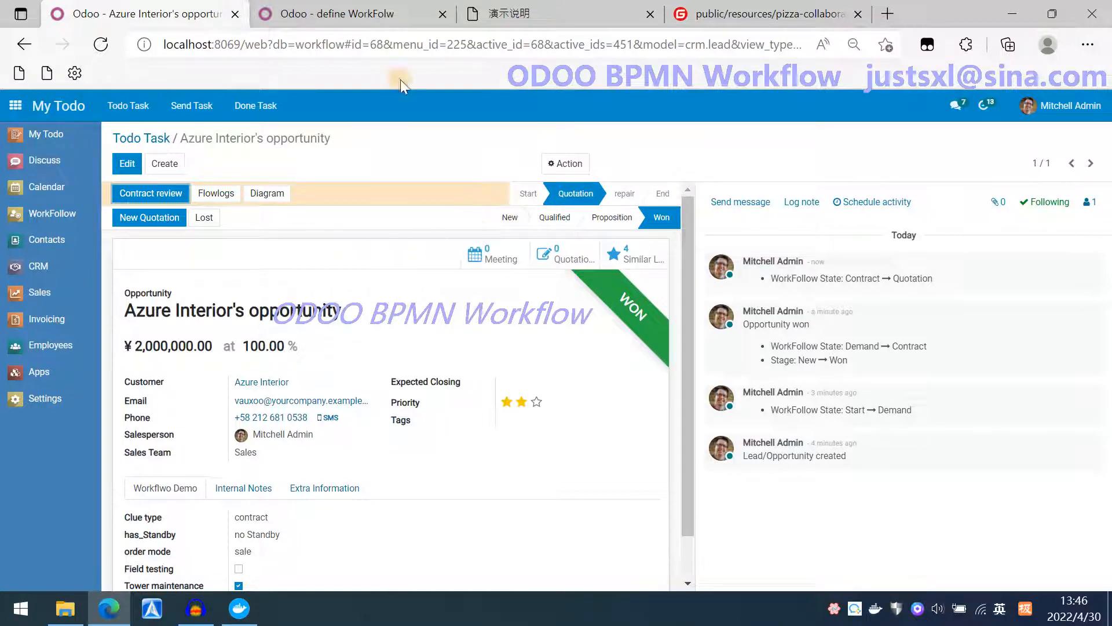
left_click(264, 190)
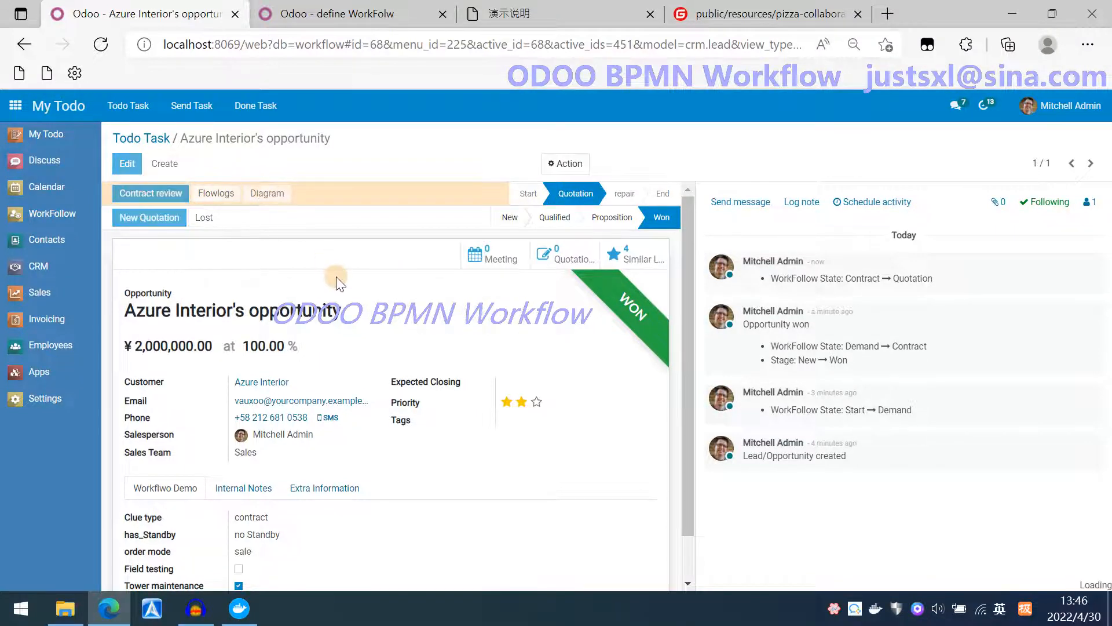
scroll(349, 281, "up", 8)
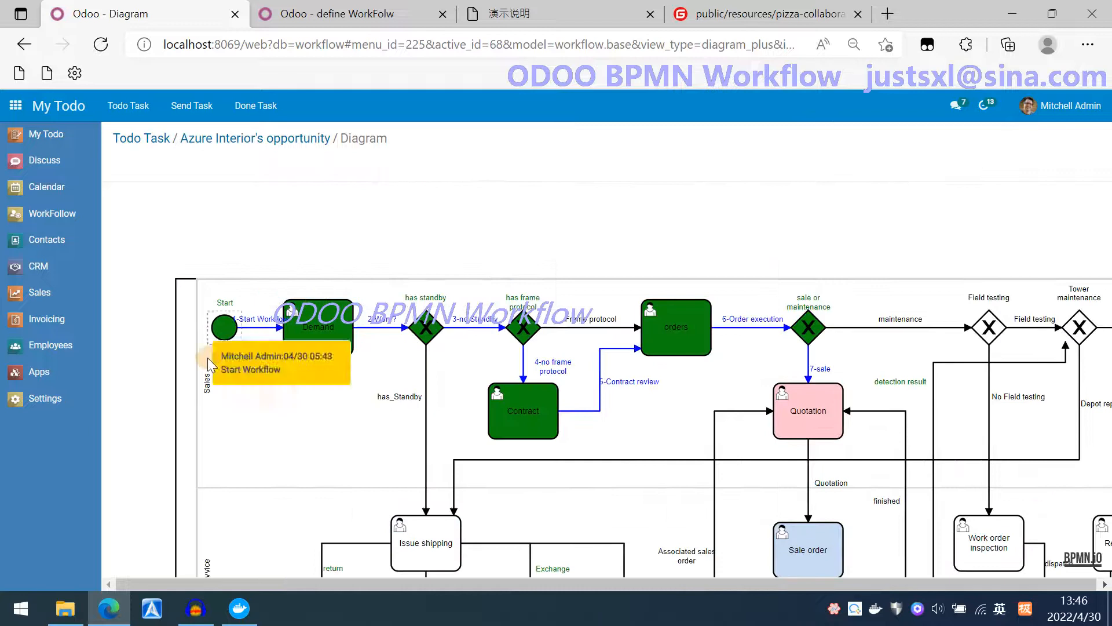
mouse_move(322, 331)
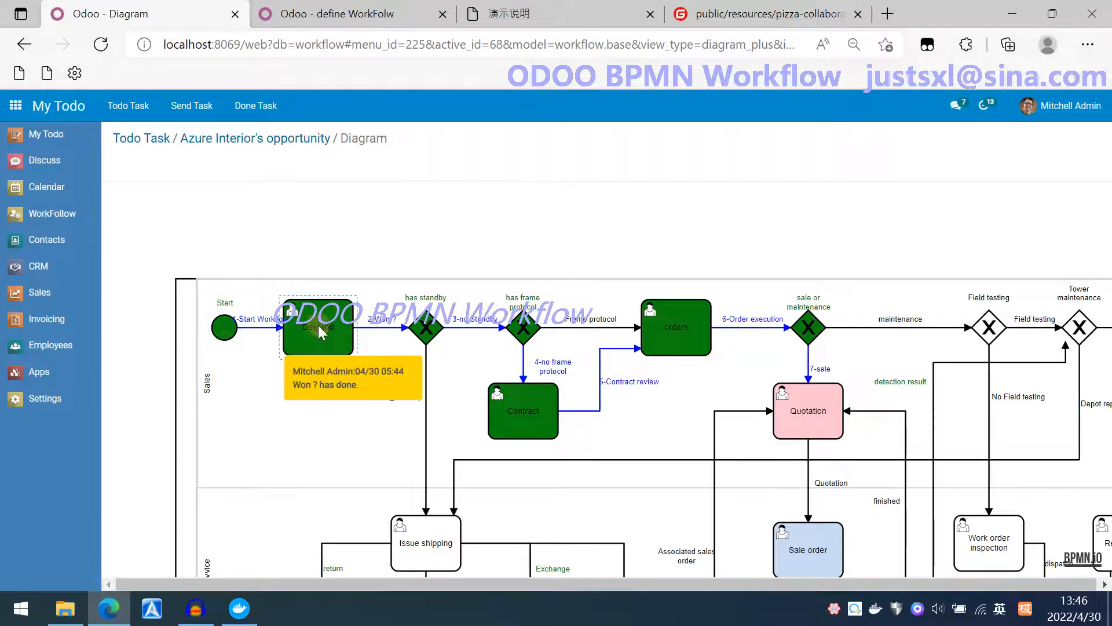
mouse_move(419, 339)
mouse_move(547, 337)
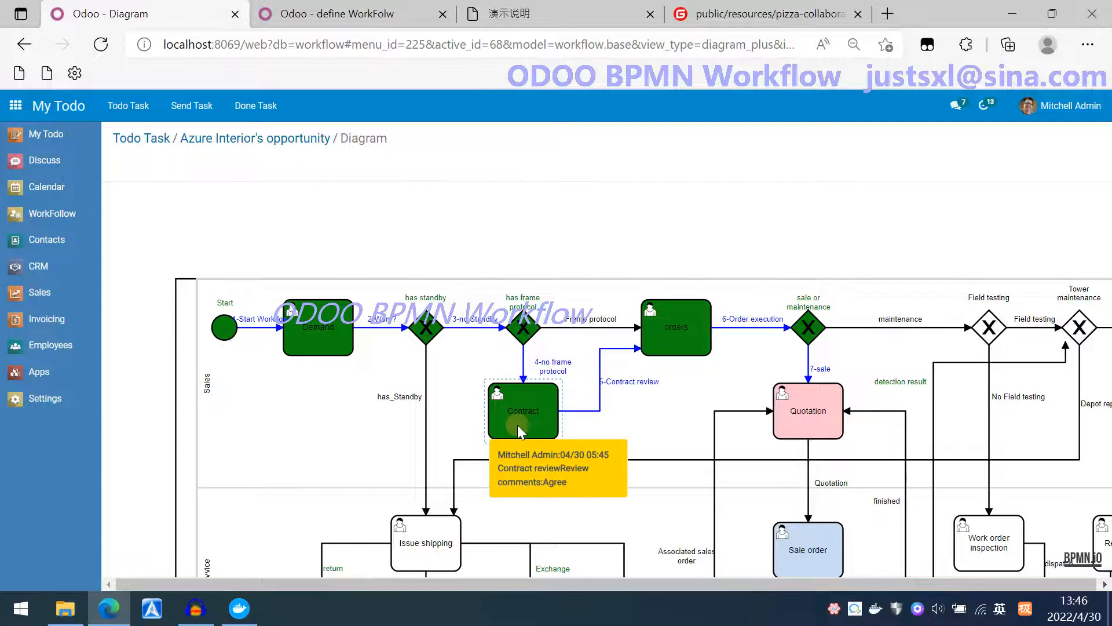
mouse_move(701, 329)
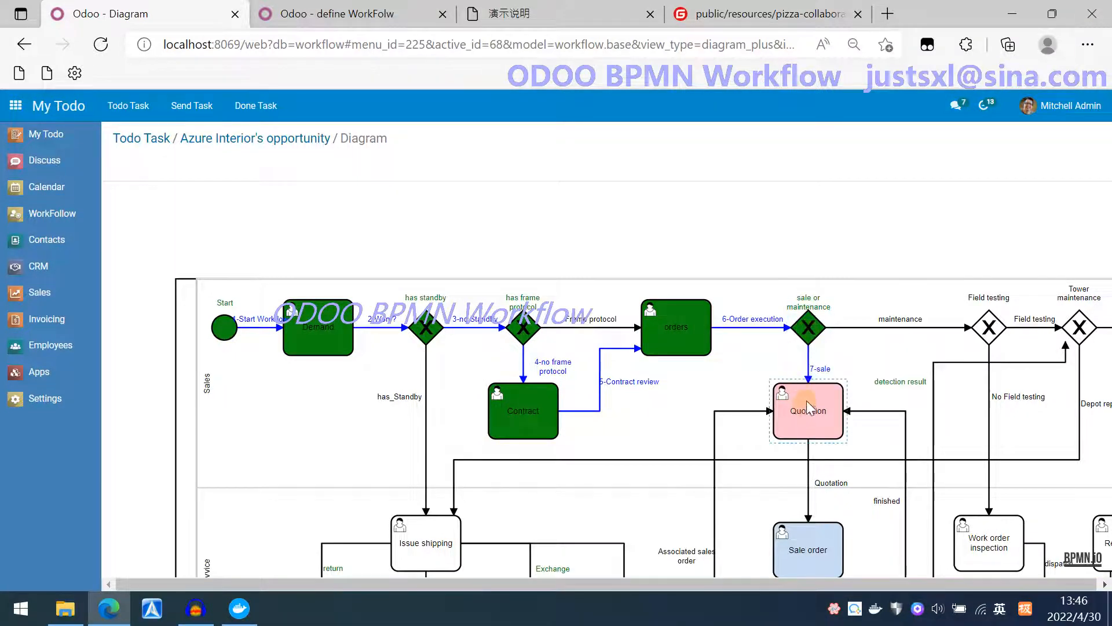
Examine the Quotation transition's todo task settings, Real value and task condition, without saving.
left_click(342, 13)
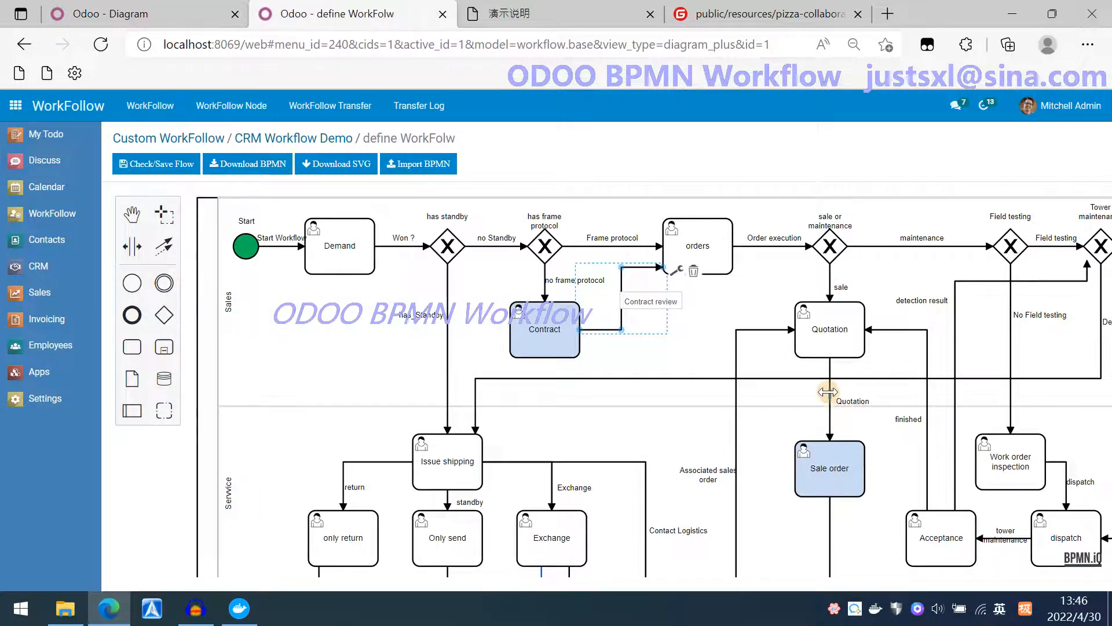
double_click(809, 404)
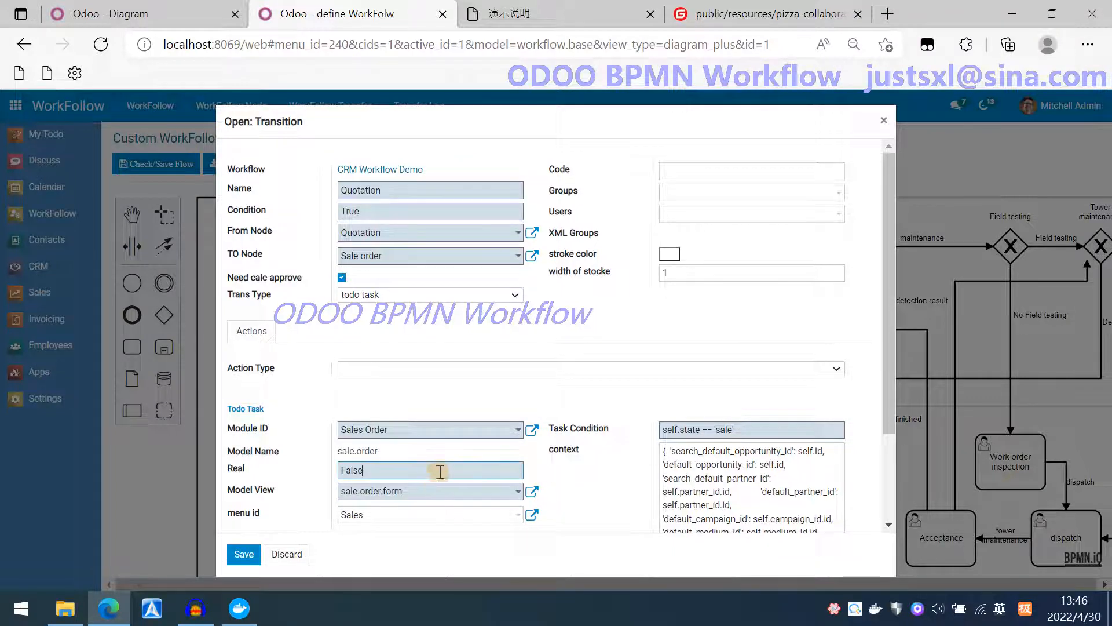
left_click_drag(435, 471, 335, 472)
left_click(417, 473)
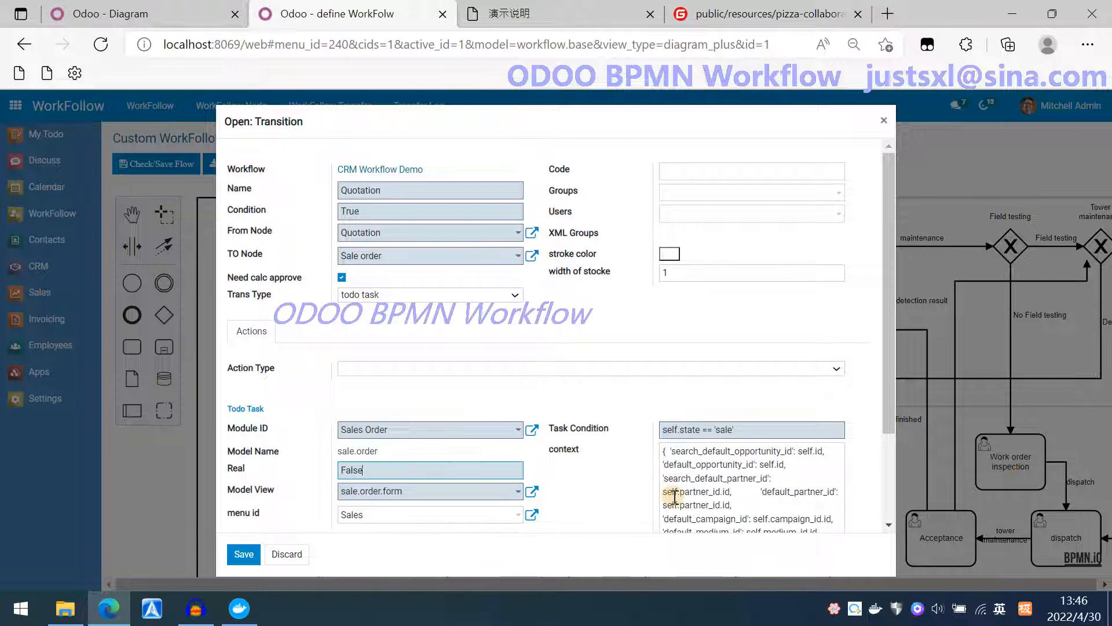
left_click_drag(497, 471, 335, 474)
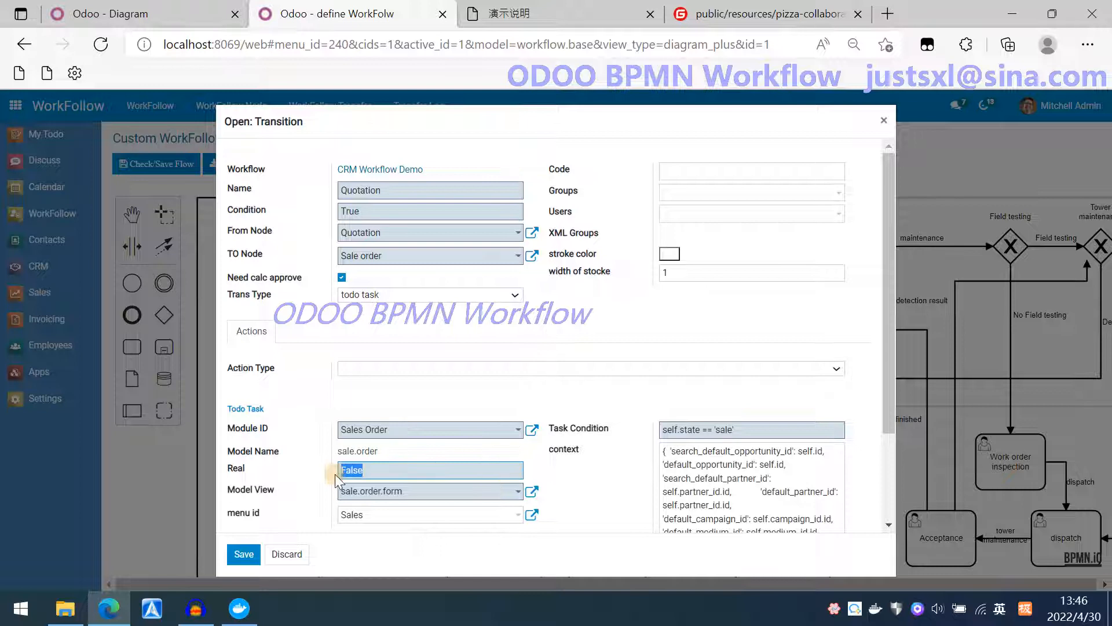
left_click(699, 456)
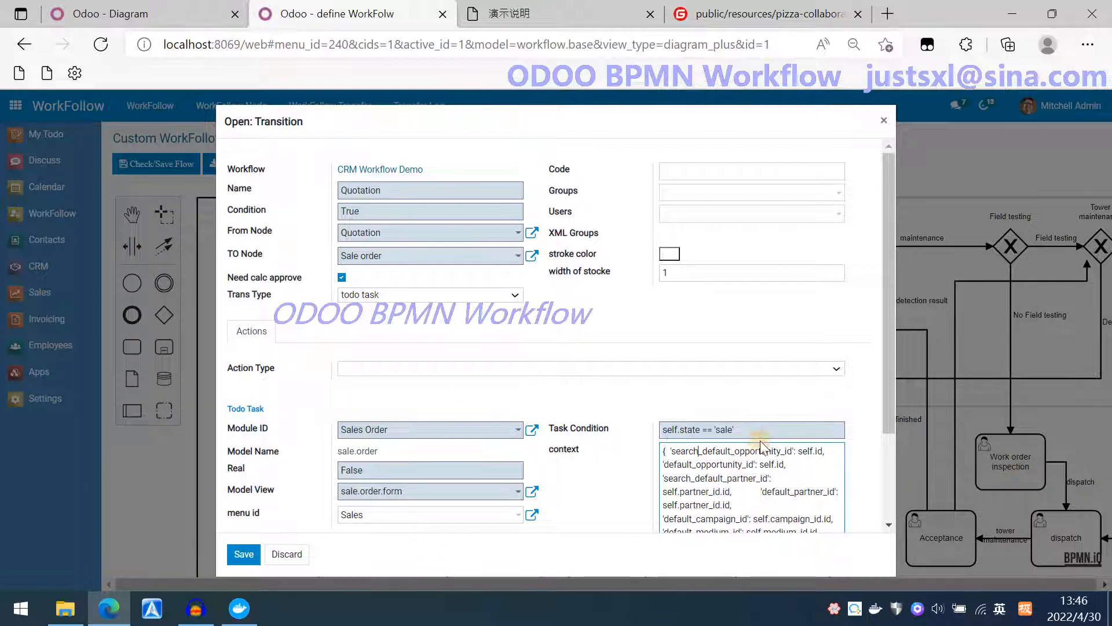
left_click(776, 427)
left_click_drag(775, 427, 633, 427)
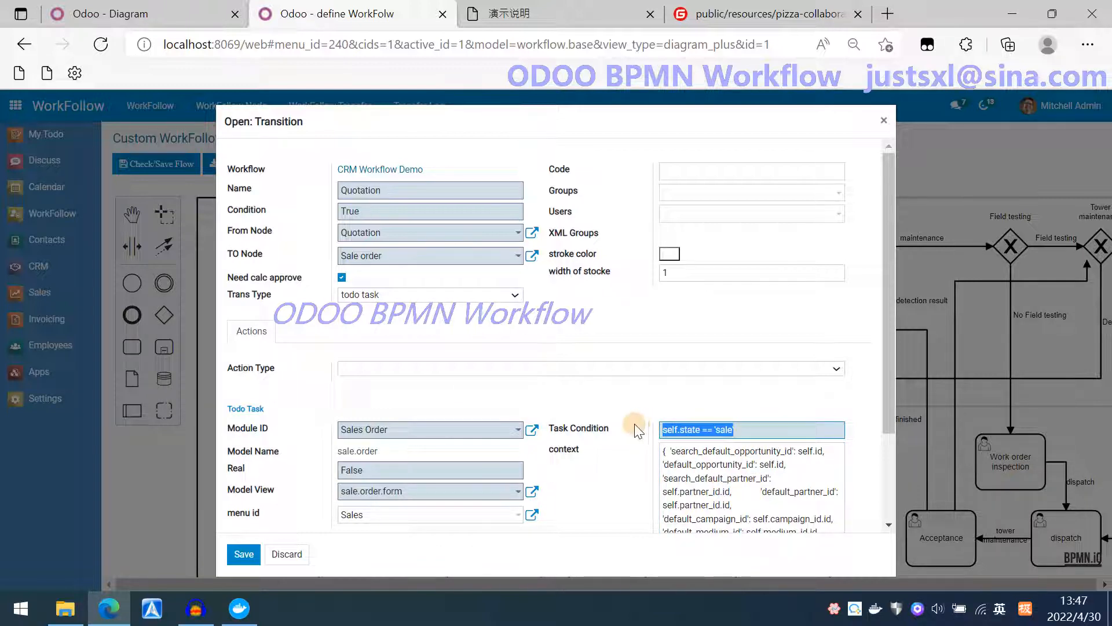
left_click(762, 429)
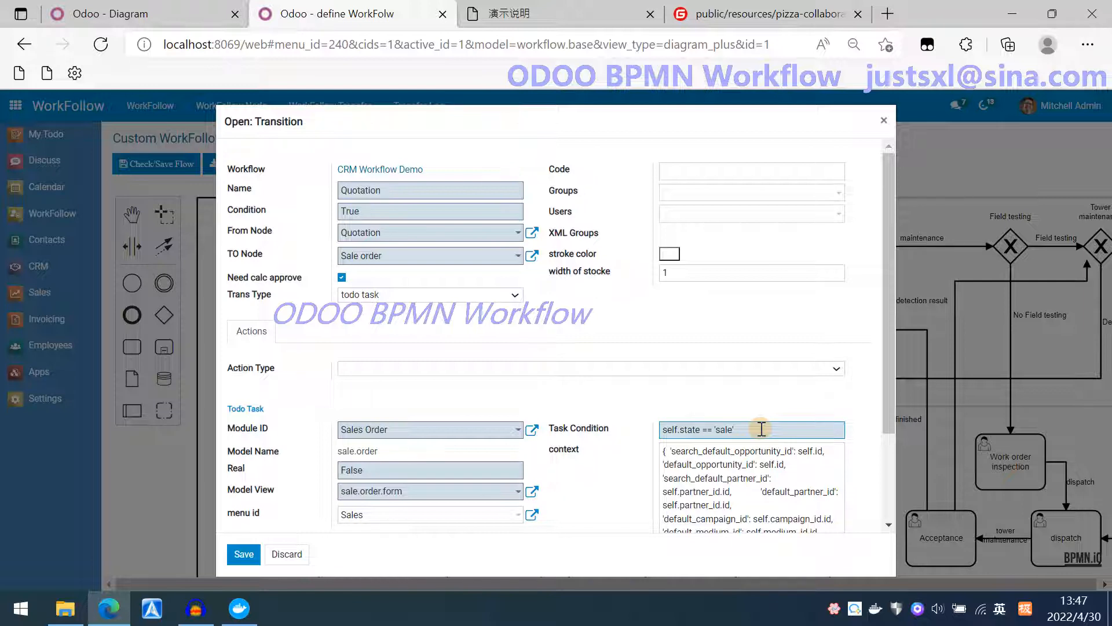
left_click(287, 554)
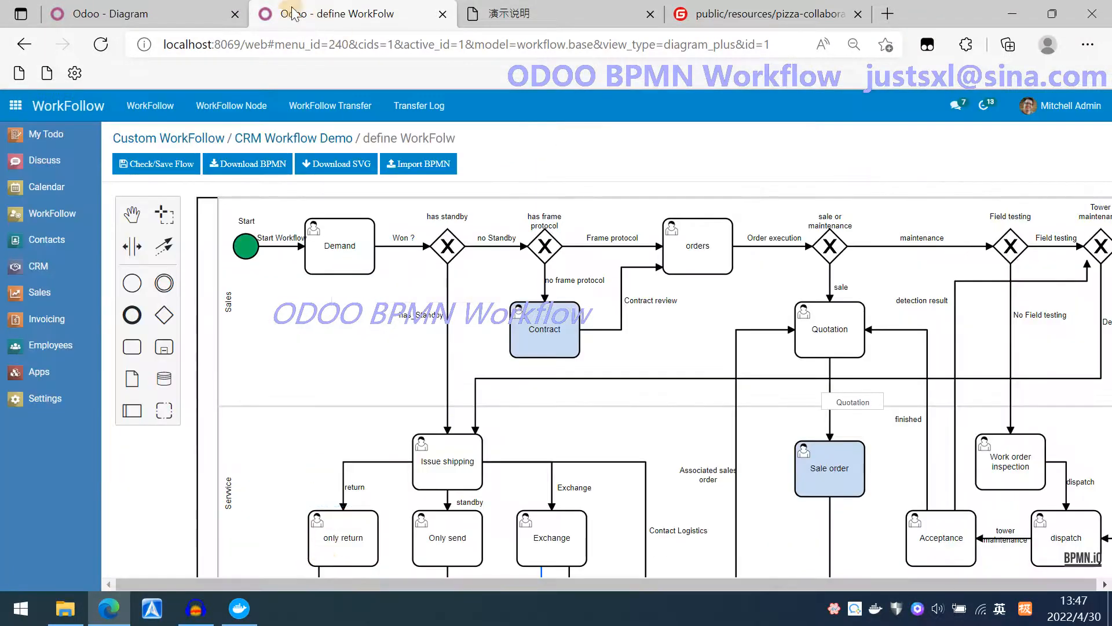
Create and save a quotation from the Quotation todo task using the 4 Person Desk template.
left_click(138, 16)
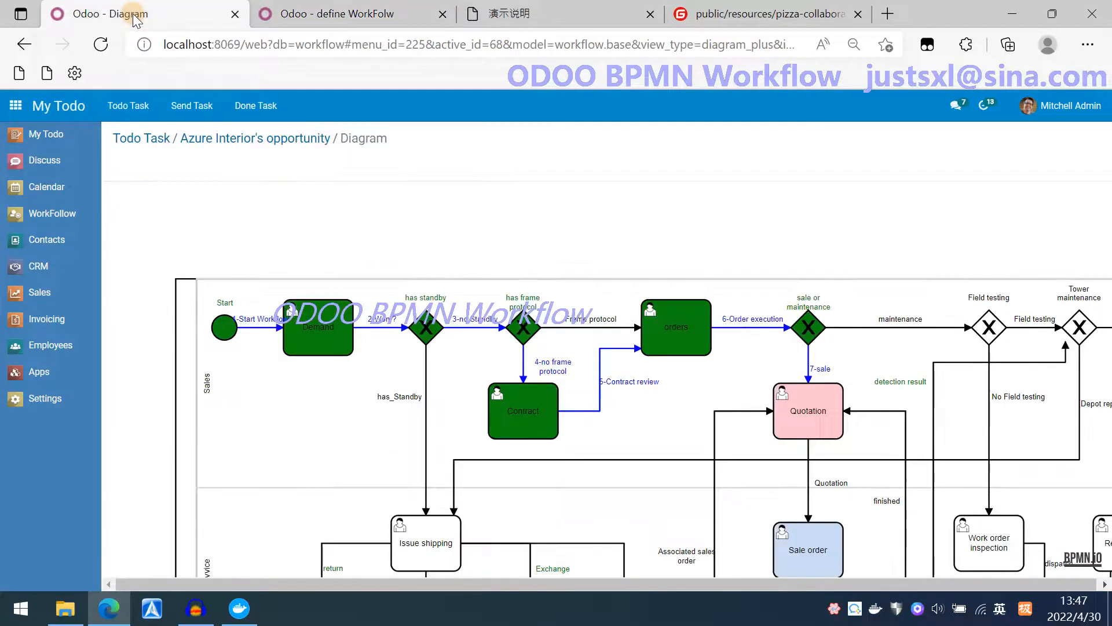
left_click(44, 139)
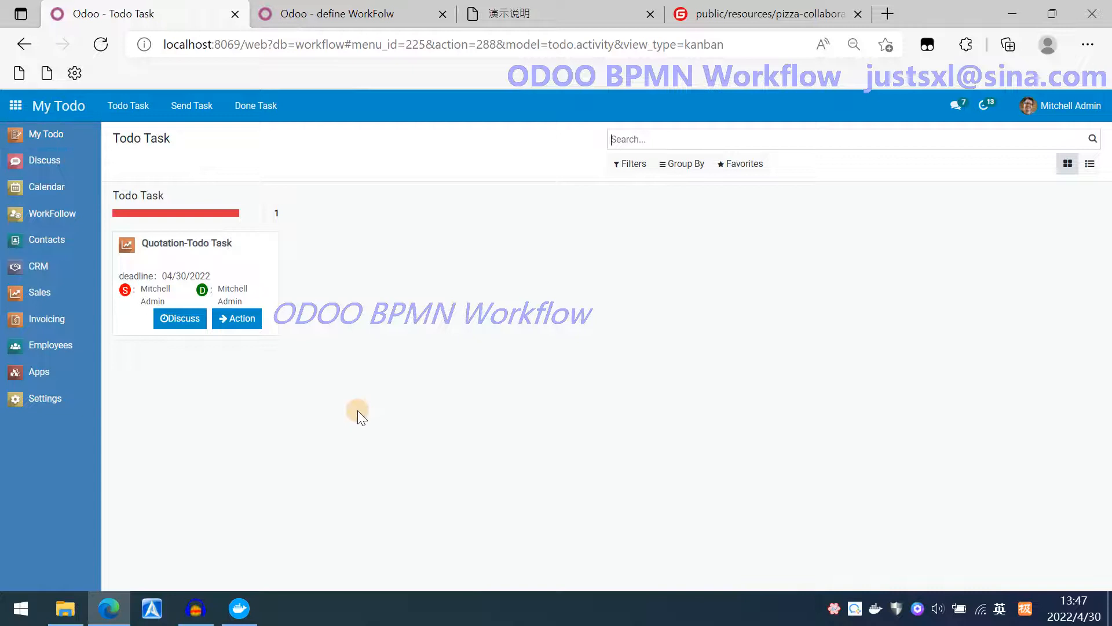
left_click(241, 320)
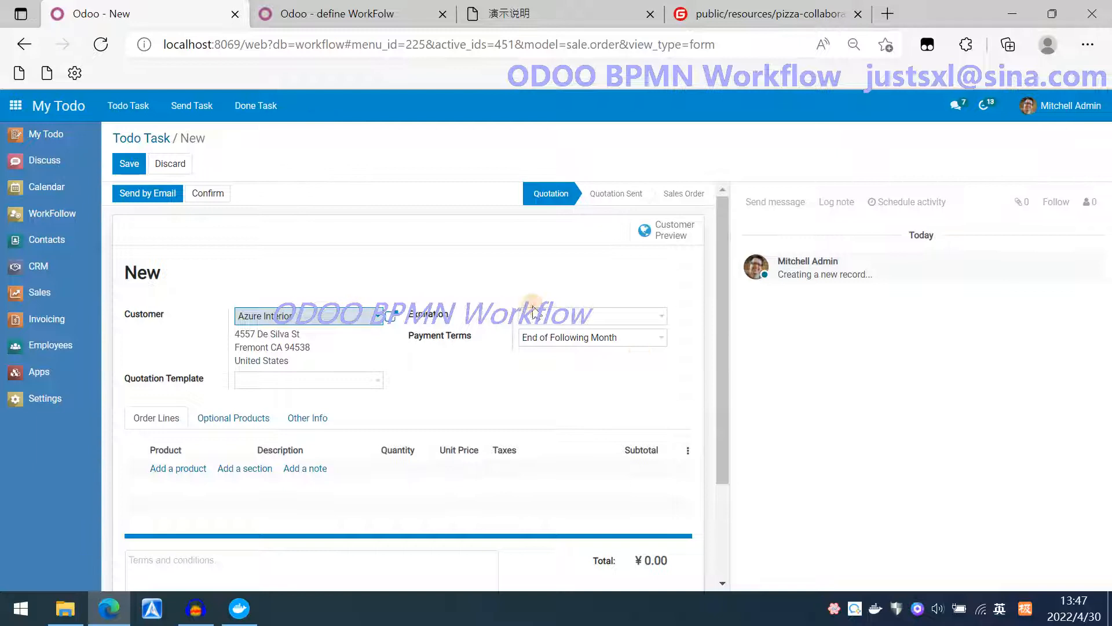
left_click(656, 316)
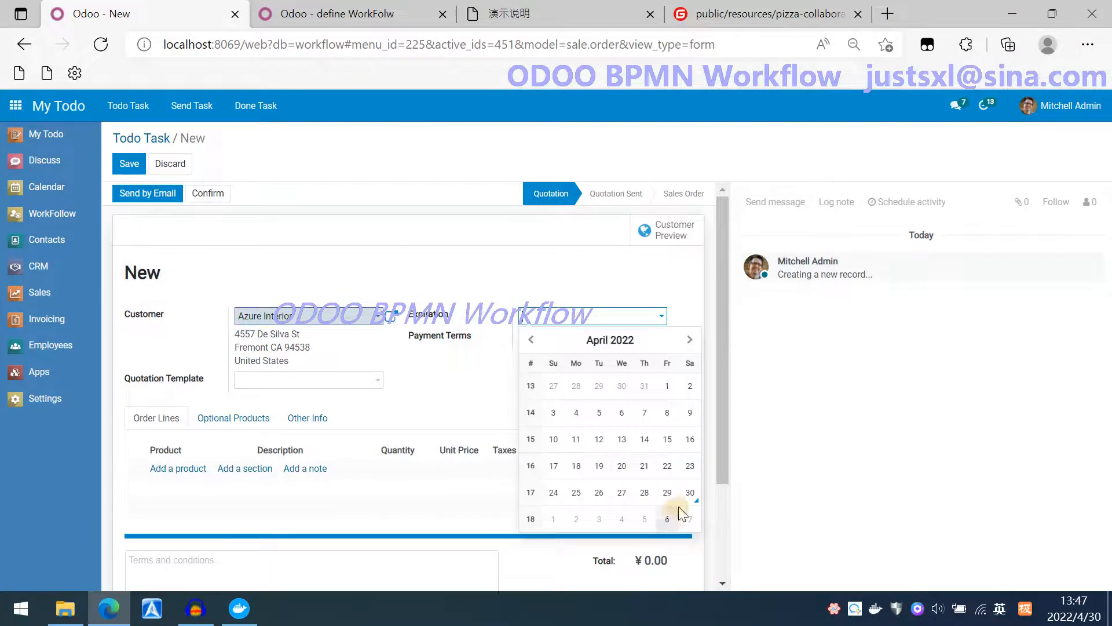
left_click(689, 493)
left_click(300, 382)
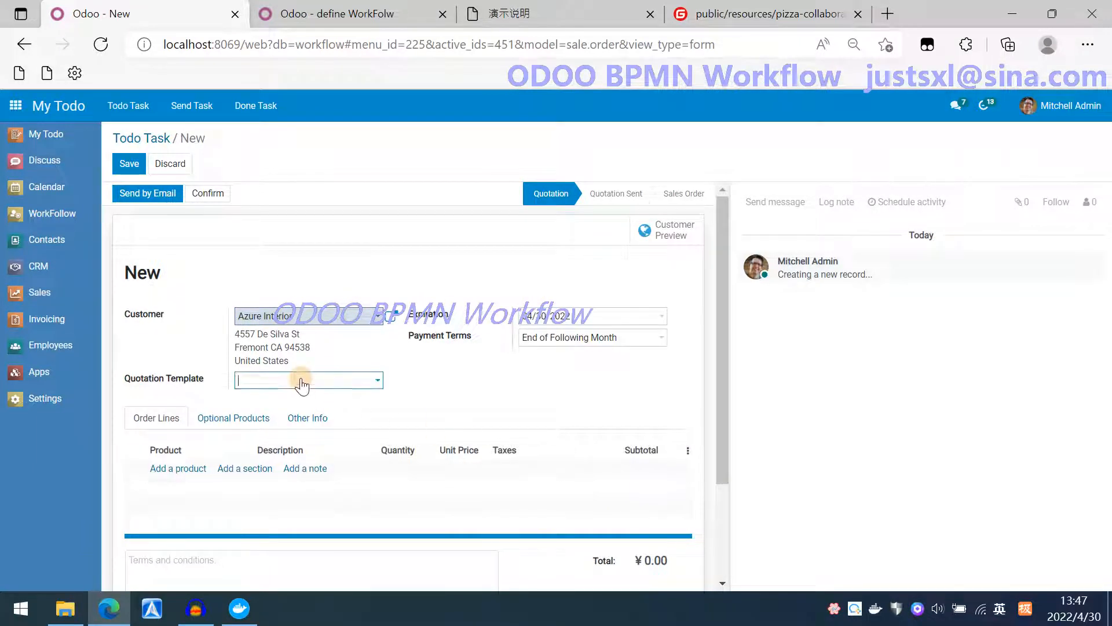
left_click(289, 402)
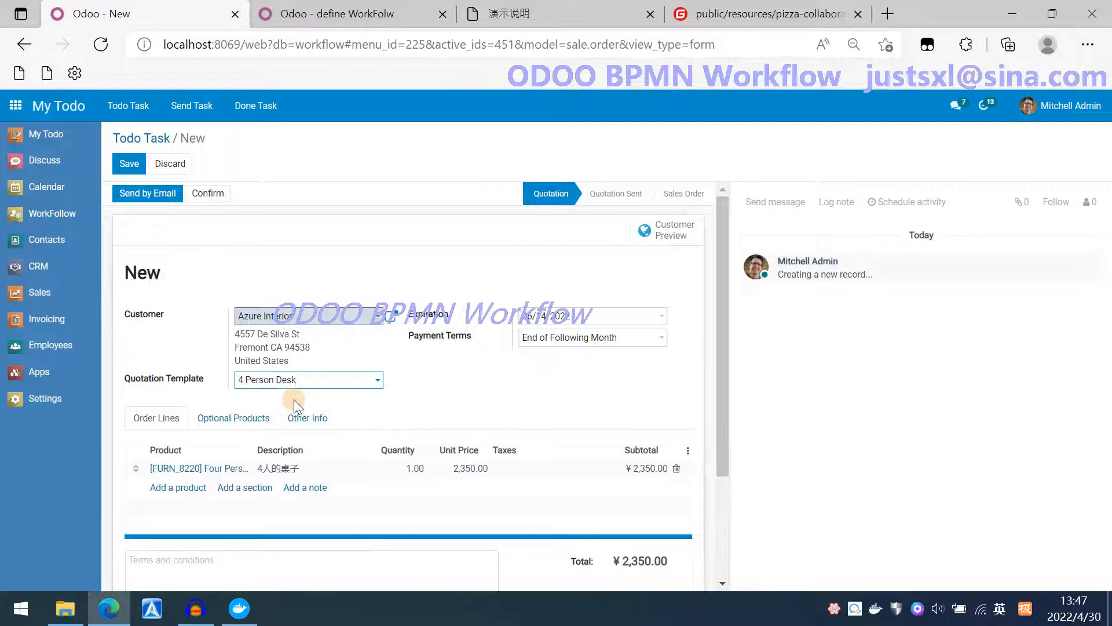
left_click(129, 163)
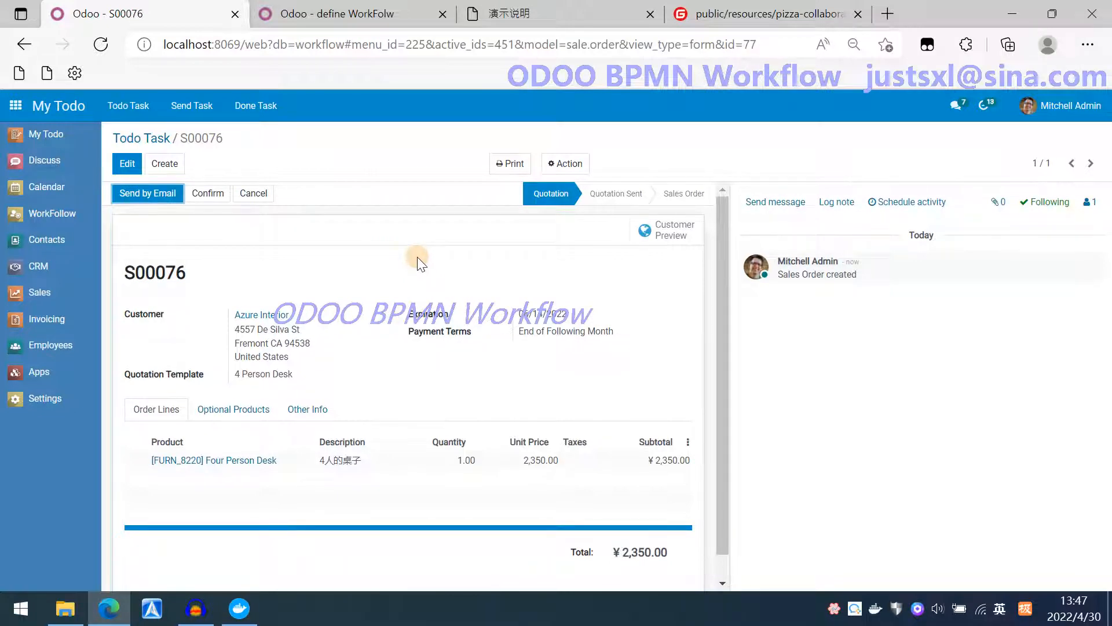
Reopen the quotation from the Quotation todo task and confirm it.
left_click(43, 134)
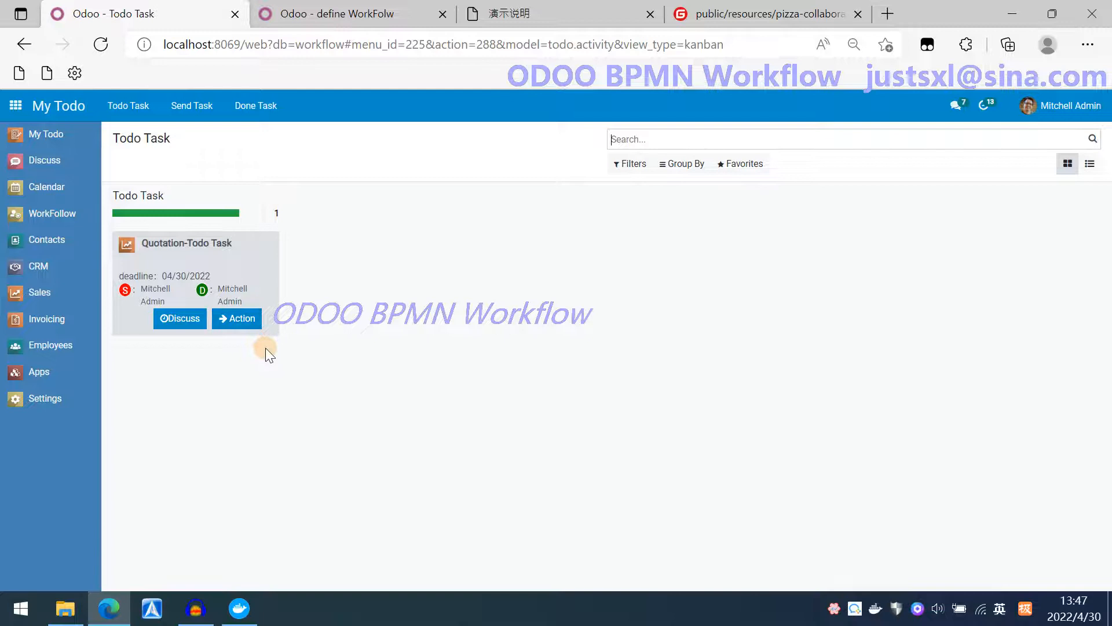
left_click(242, 319)
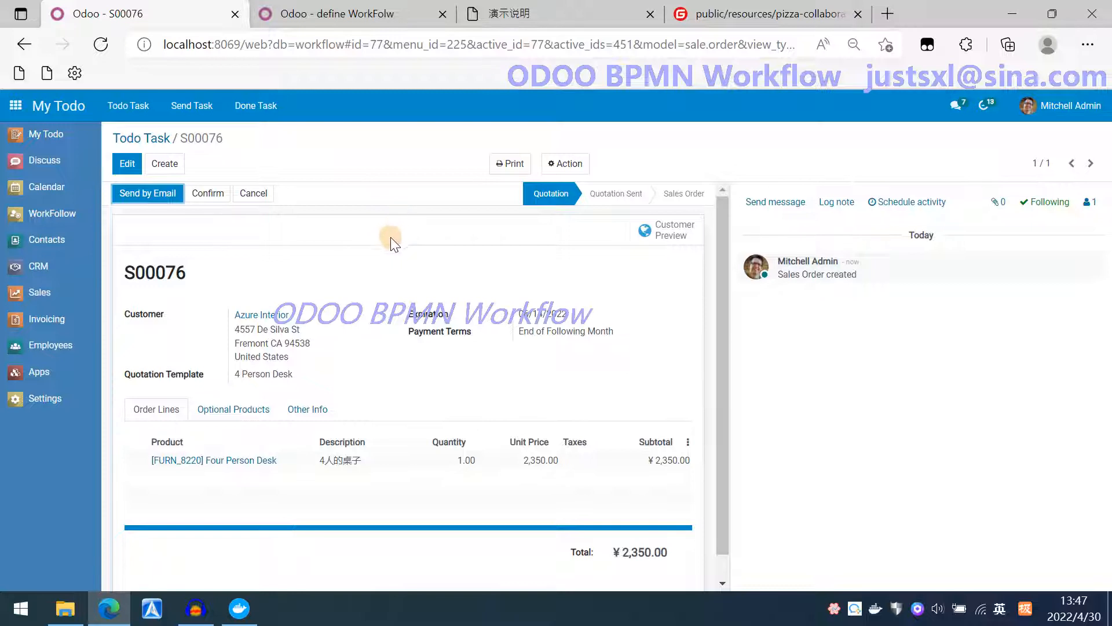
left_click(212, 197)
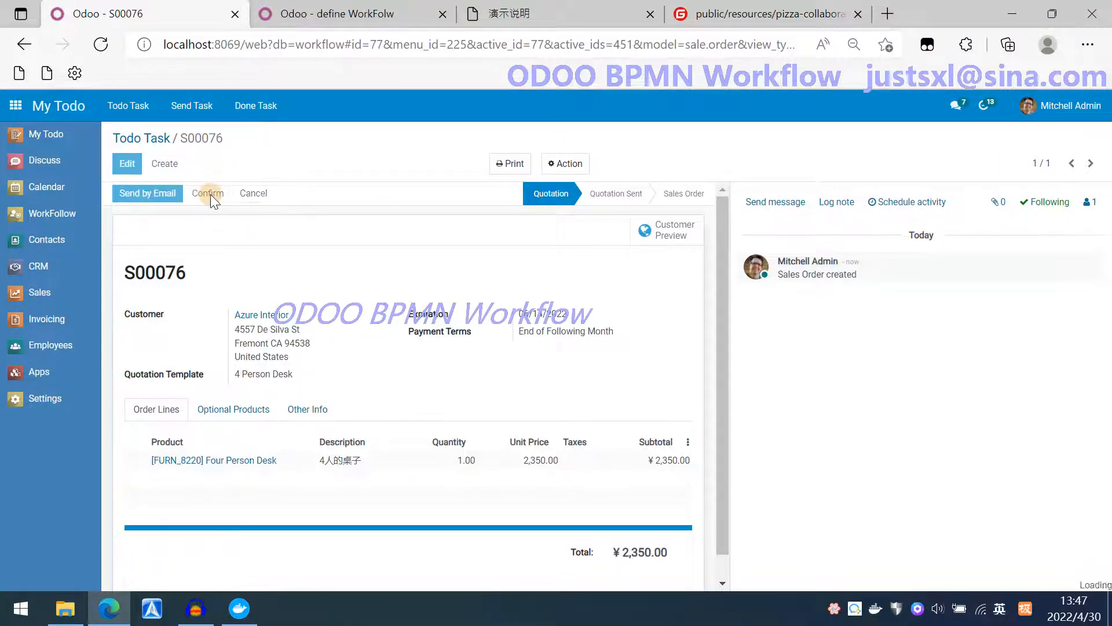
Open the order approval review task from the todo list and submit it with Refuse and reStart.
left_click(52, 148)
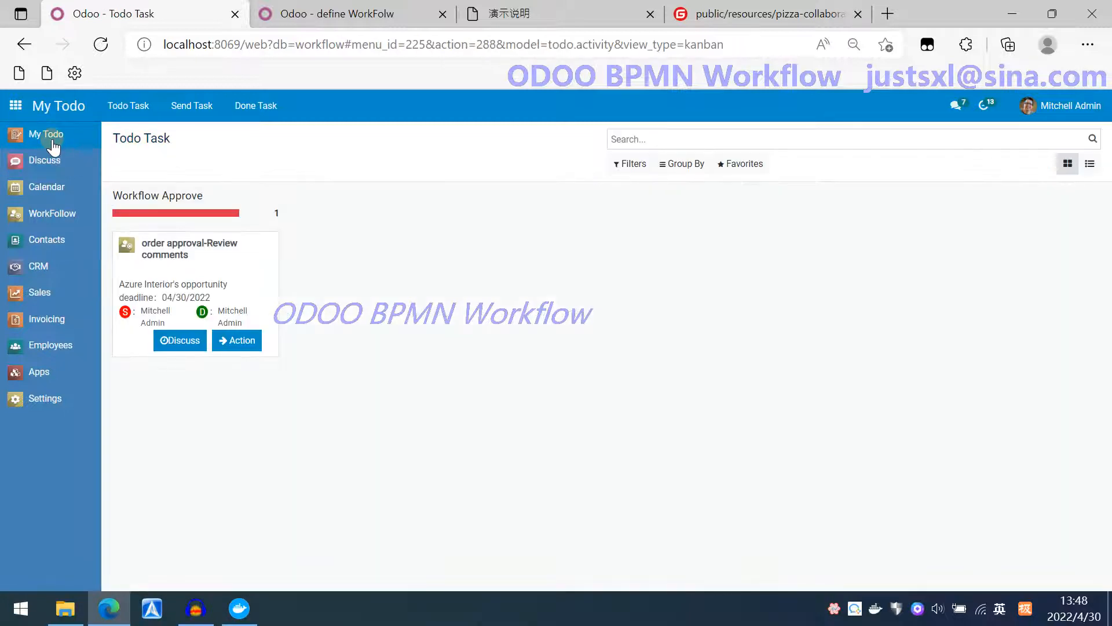
left_click(245, 346)
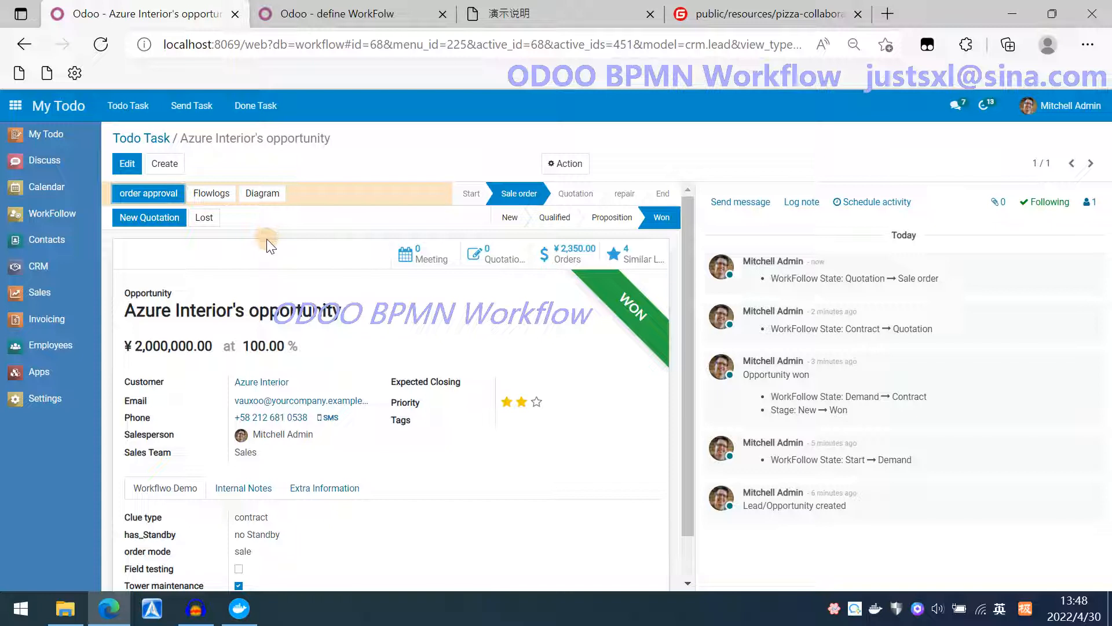
left_click(148, 193)
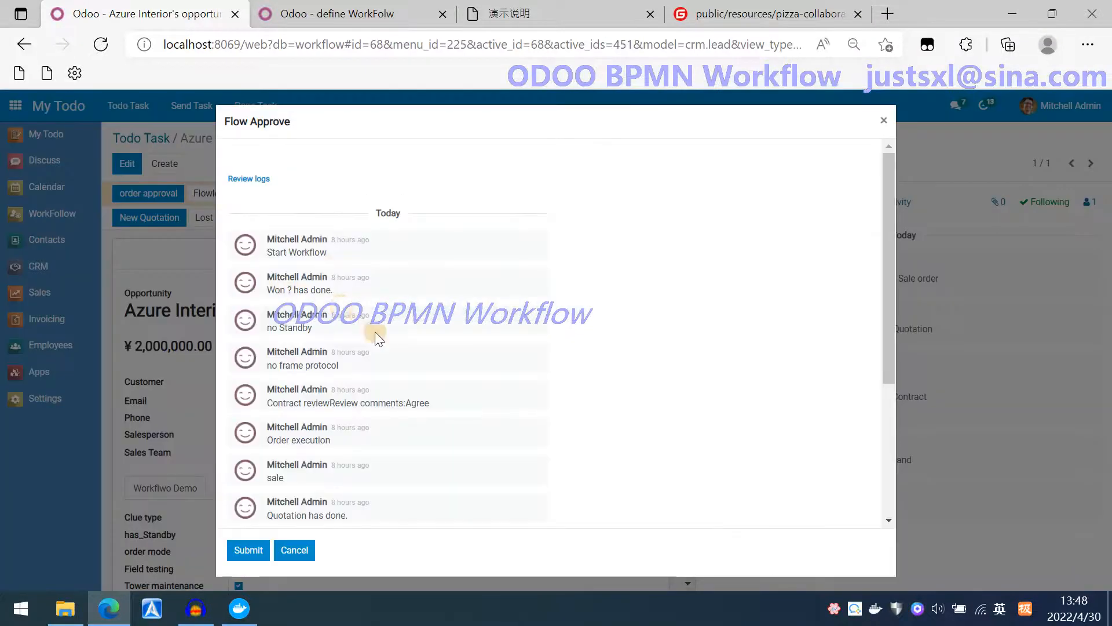
scroll(374, 331, "down", 5)
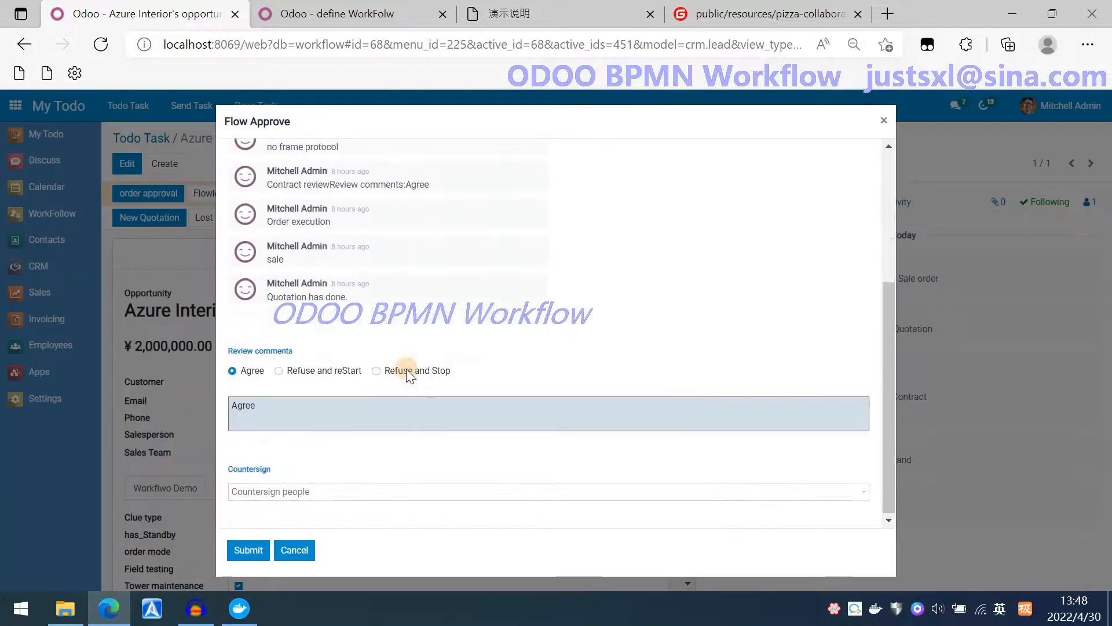
left_click(278, 370)
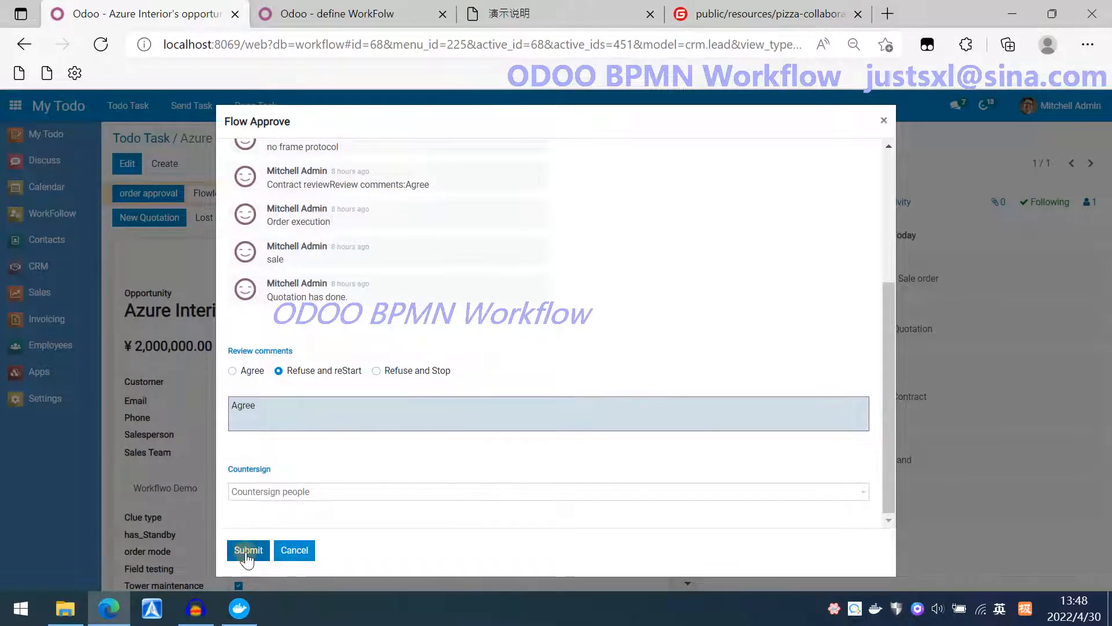
left_click(248, 554)
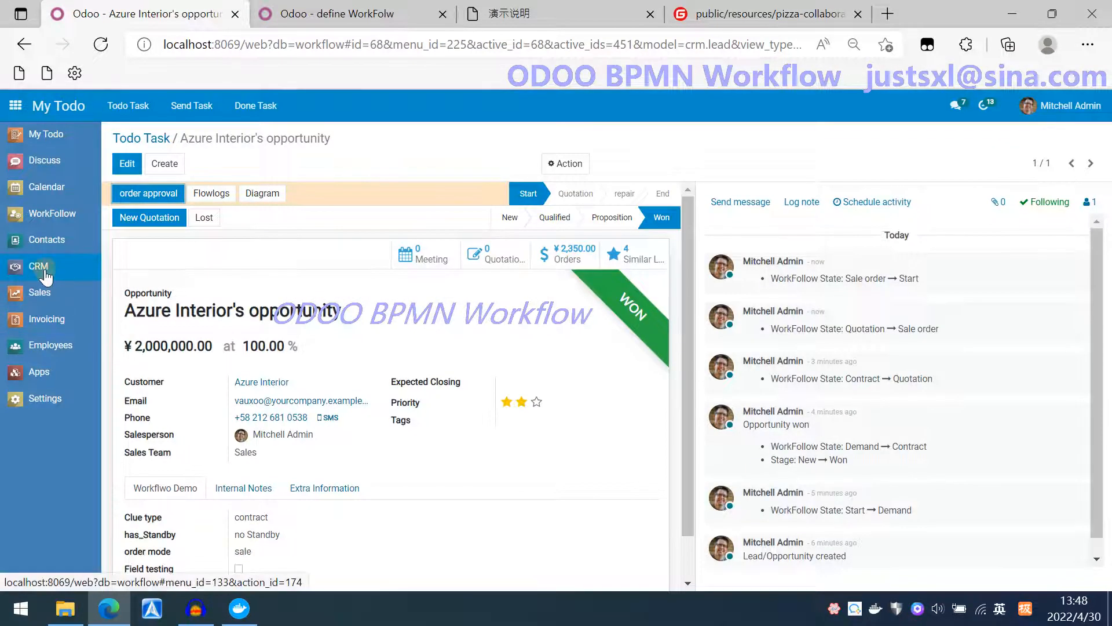
Open Azure Interior's opportunity in CRM, set its order mode to maintenance and save.
left_click(44, 271)
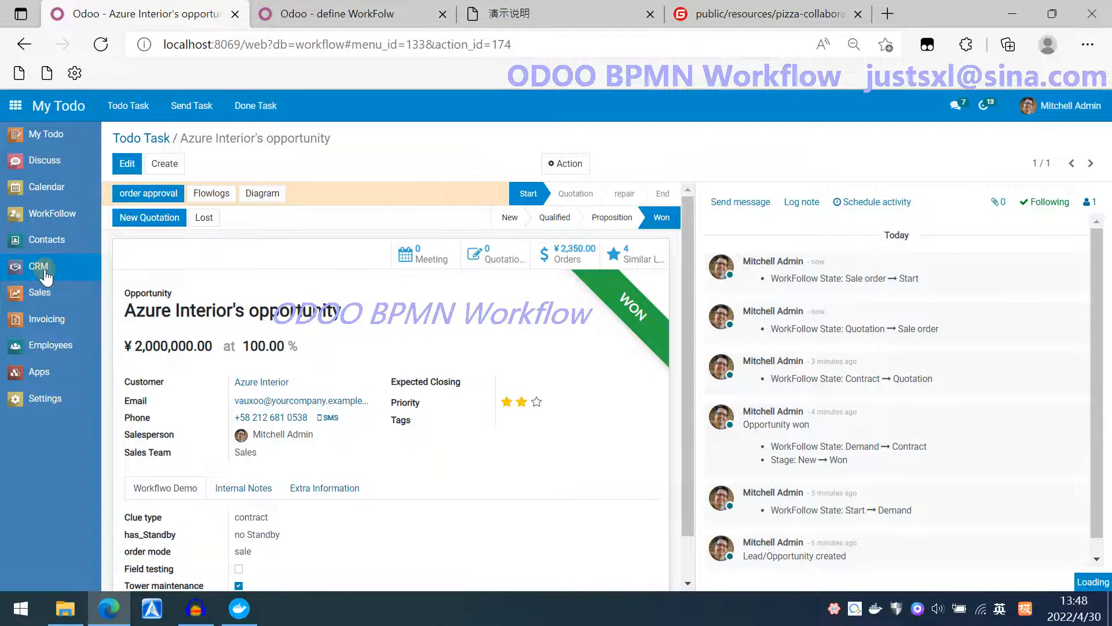
left_click(778, 249)
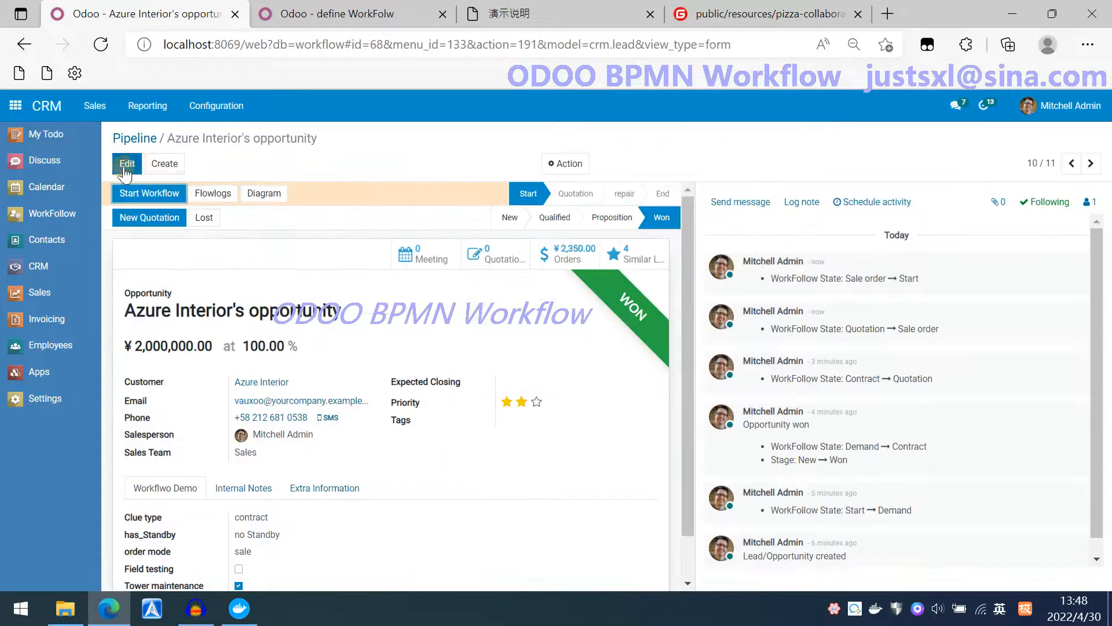
double_click(358, 463)
scroll(364, 473, "down", 3)
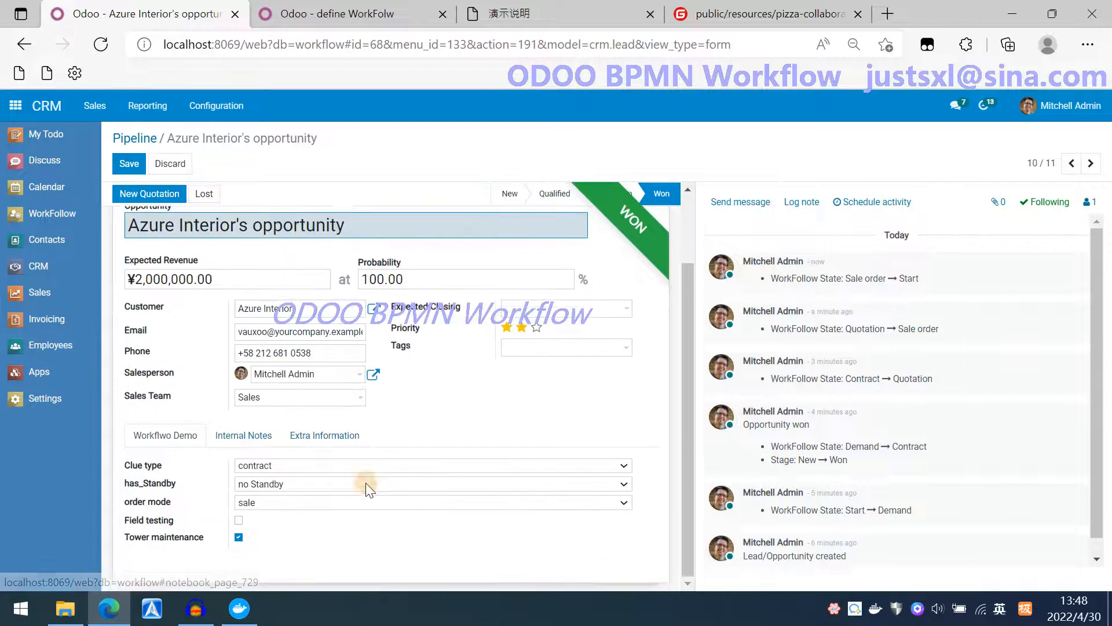
left_click(332, 485)
left_click(405, 442)
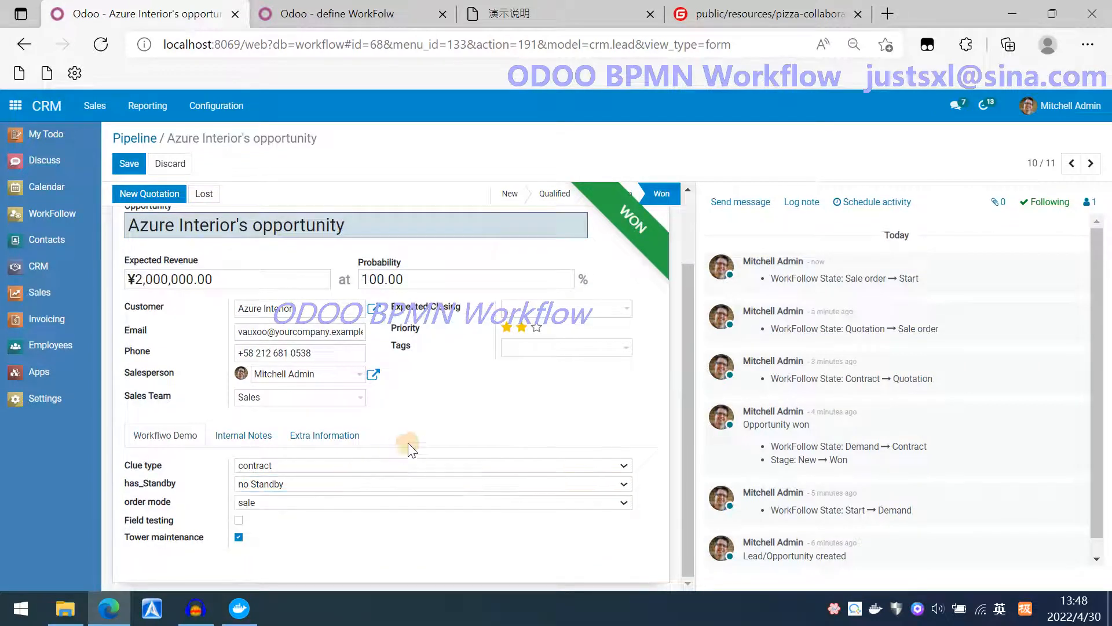
left_click(301, 503)
left_click(271, 539)
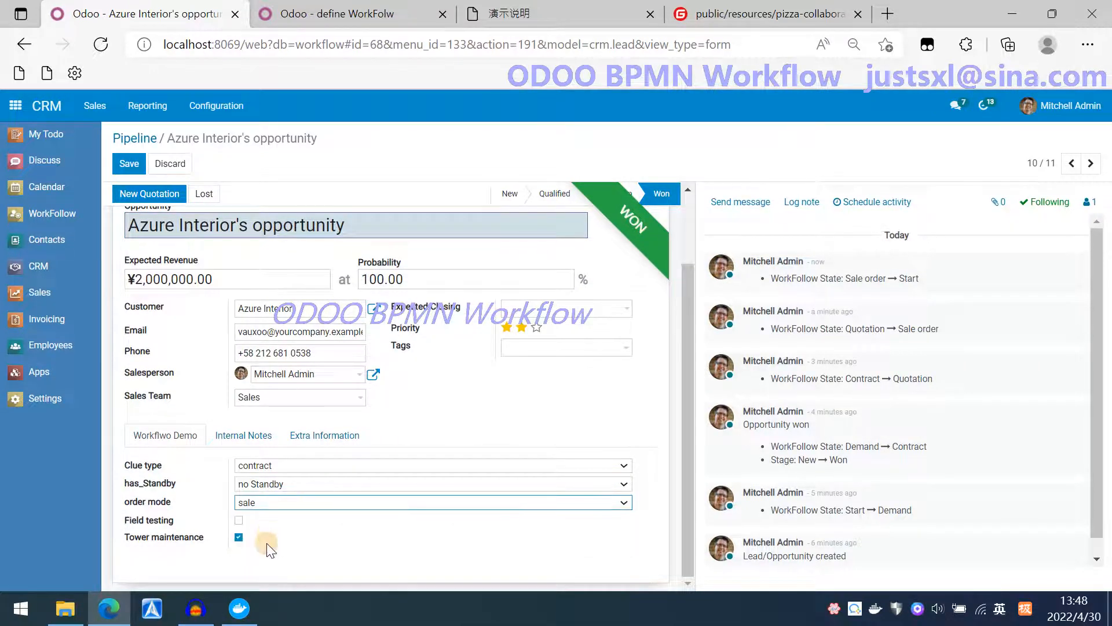
left_click(128, 170)
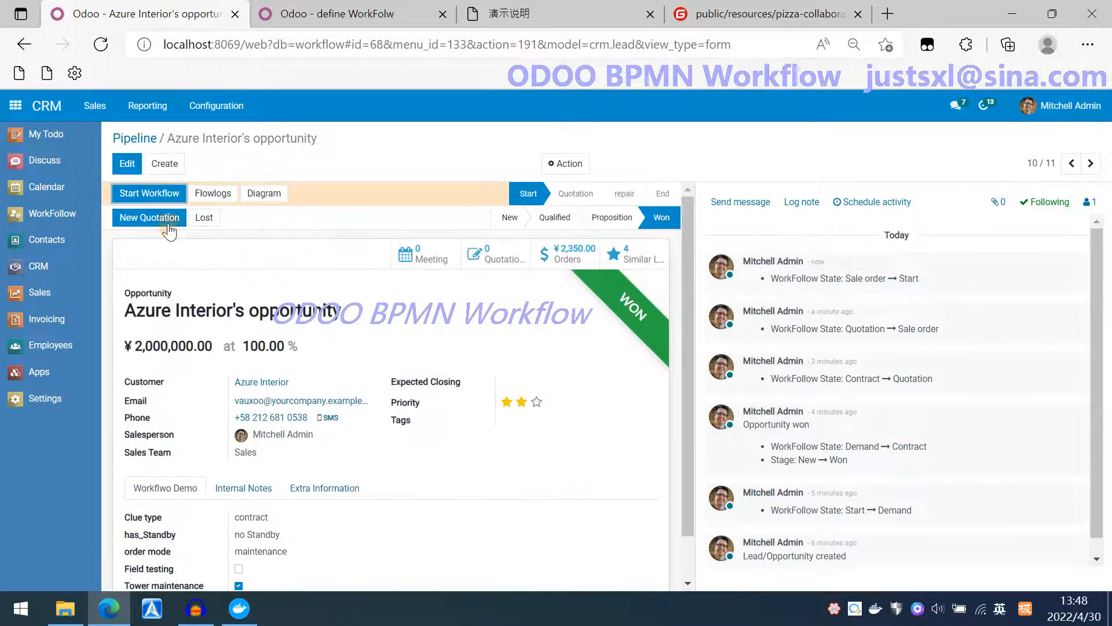
Start the workflow on the opportunity and move its stage back to New.
left_click(152, 195)
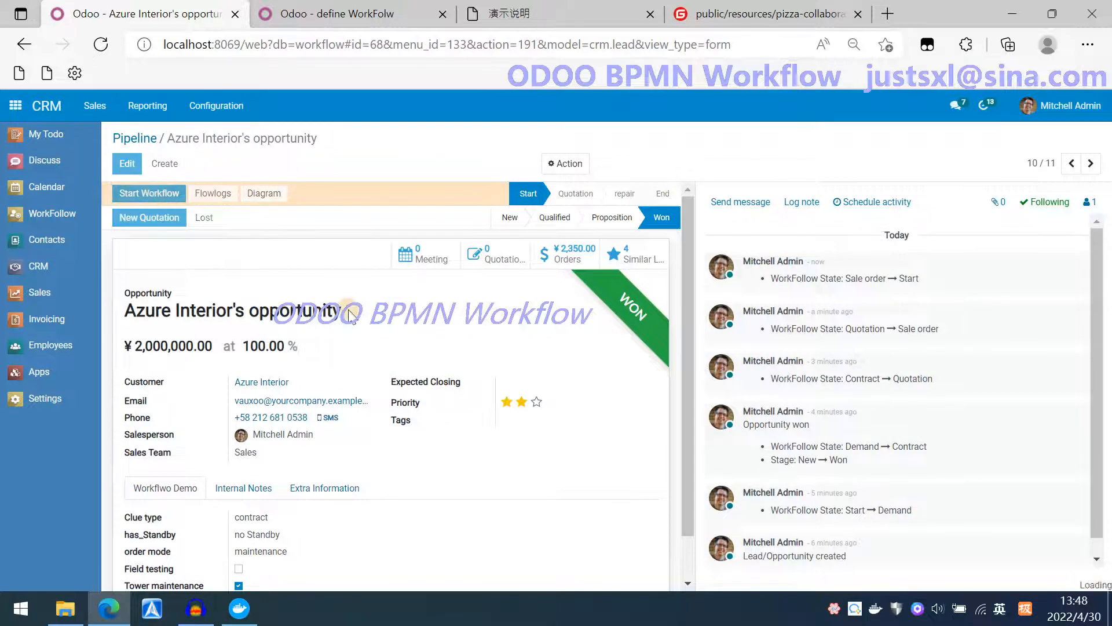
left_click(509, 219)
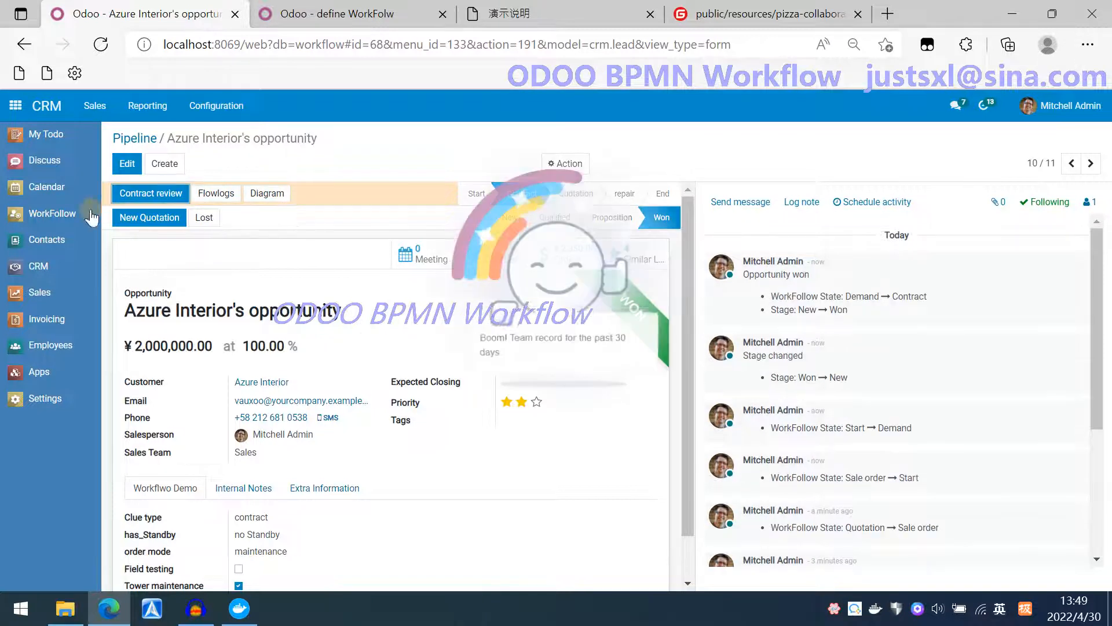
Open the Contract review task from the todo list and submit its approval.
left_click(53, 135)
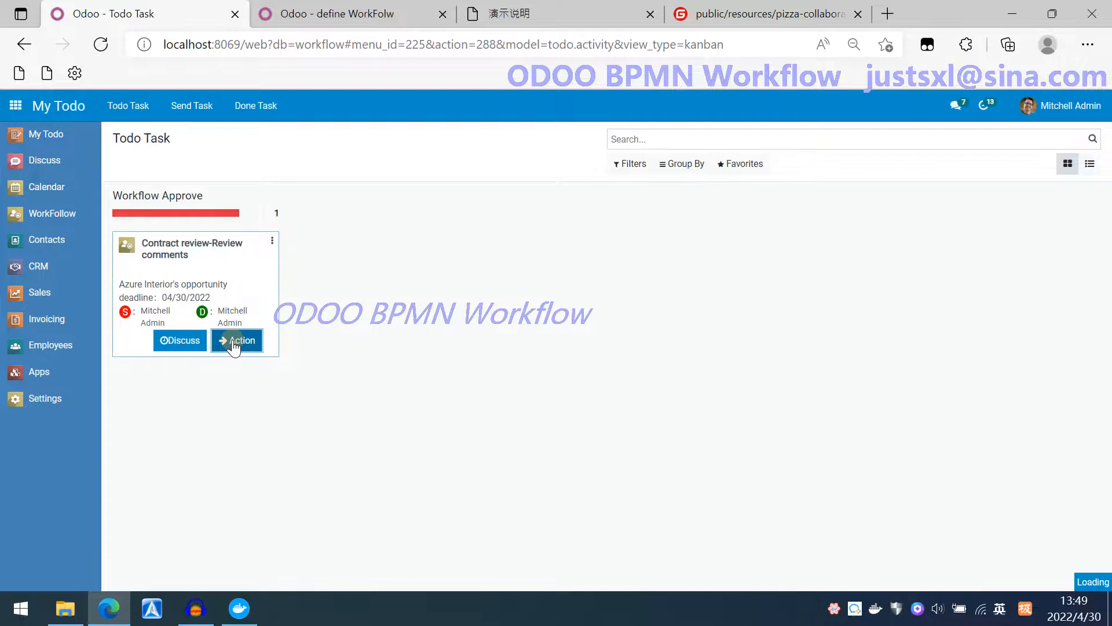
left_click(236, 340)
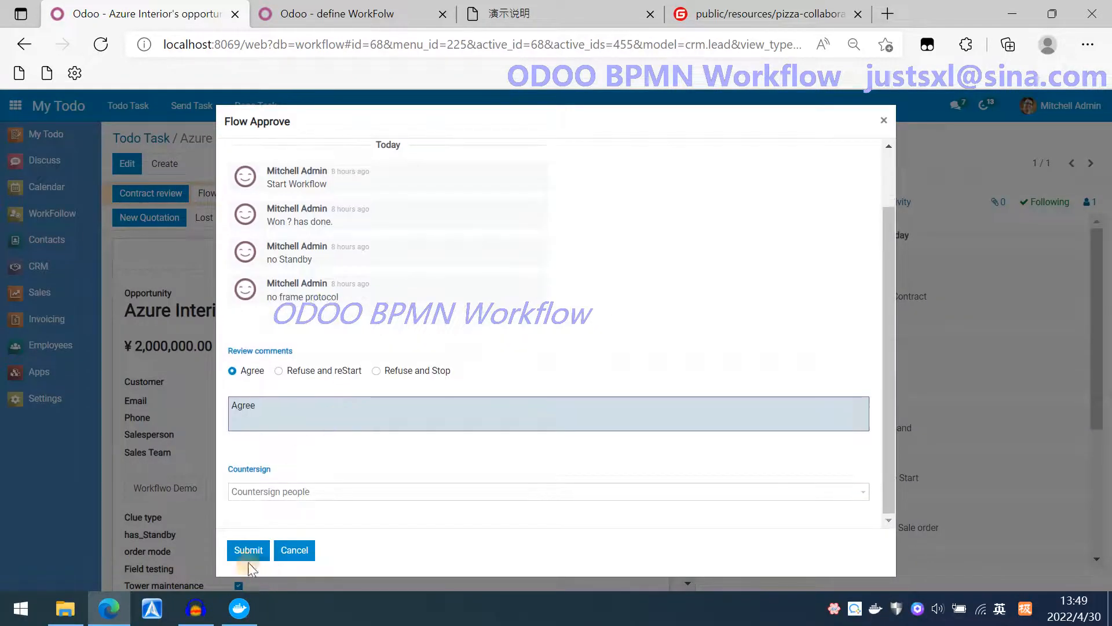
left_click(242, 555)
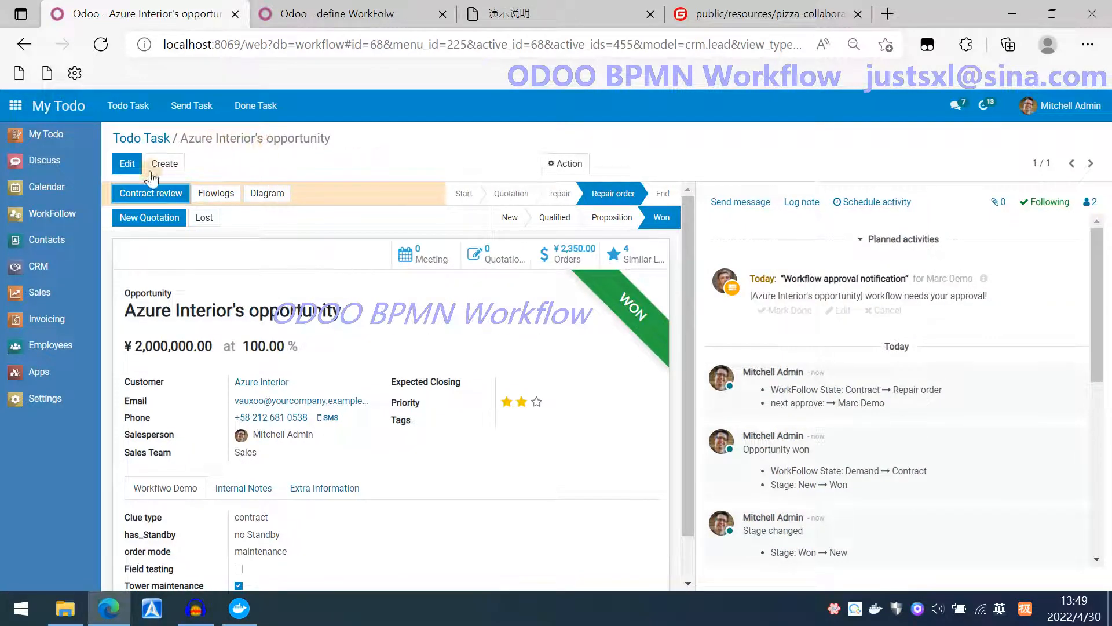
Open Azure Interior's opportunity from the CRM pipeline to check its current workflow actions.
left_click(41, 267)
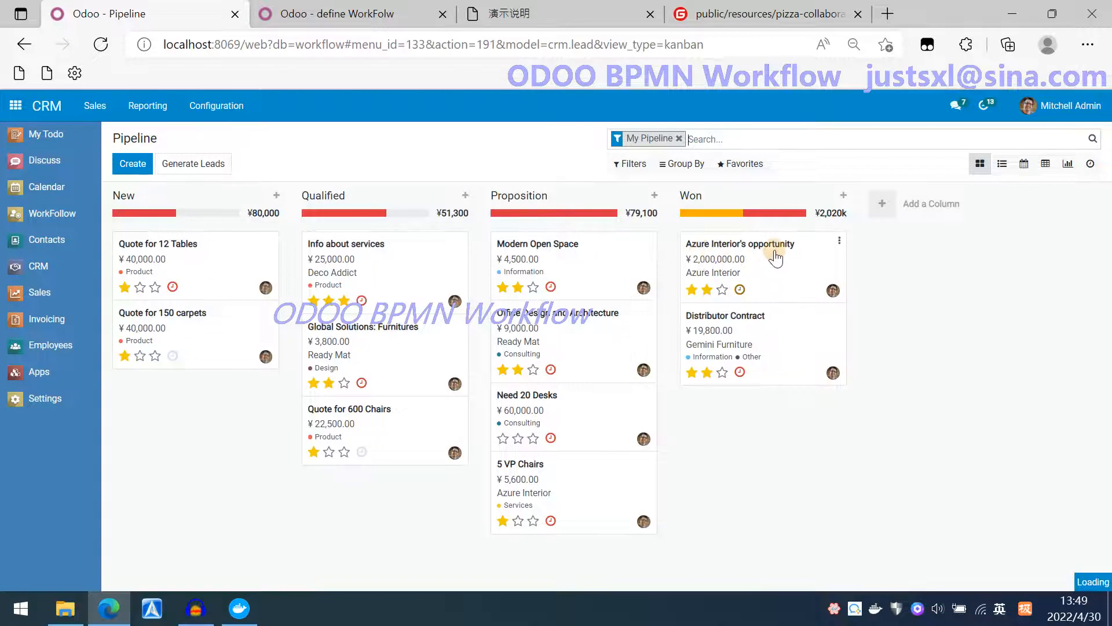
left_click(774, 256)
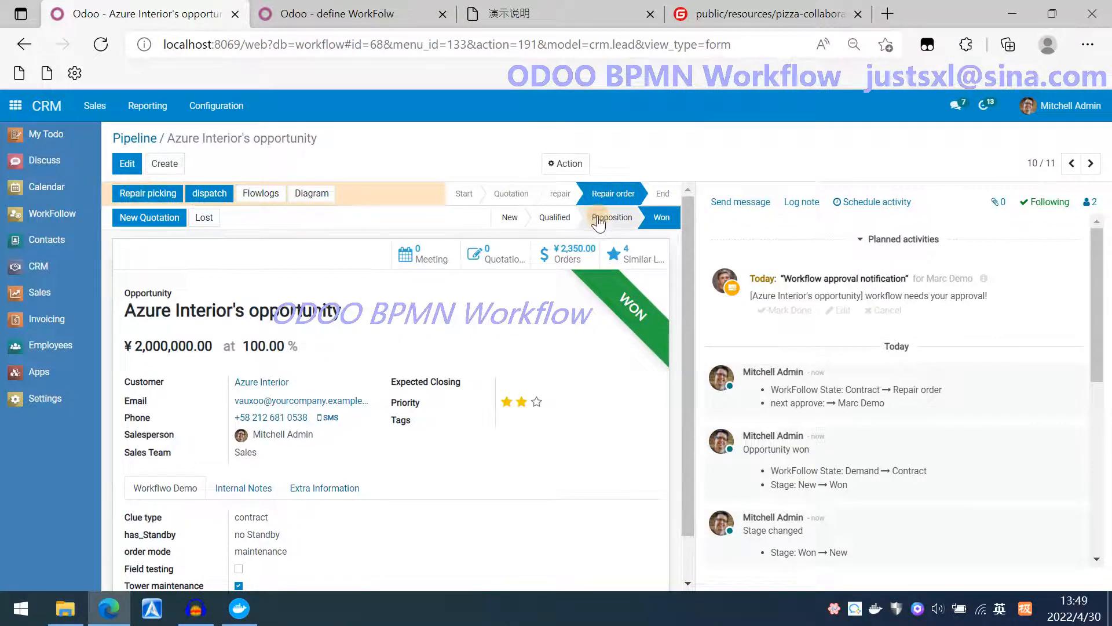
Examine the Repair order activity's field permission settings in the workflow diagram, discarding any changes.
left_click(365, 22)
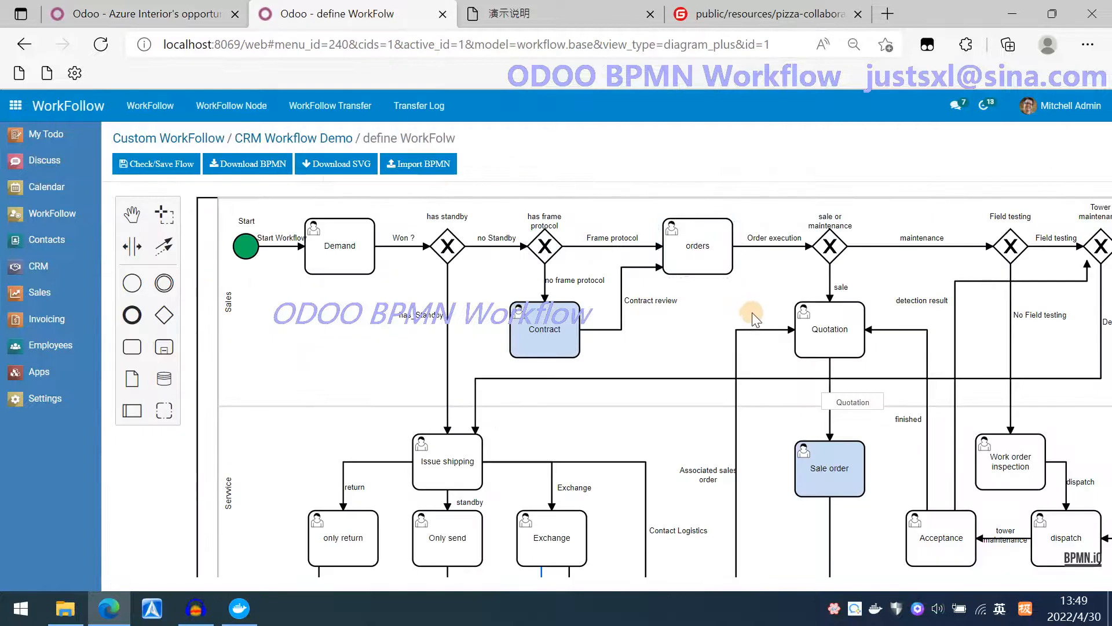
scroll(753, 319, "right", 6)
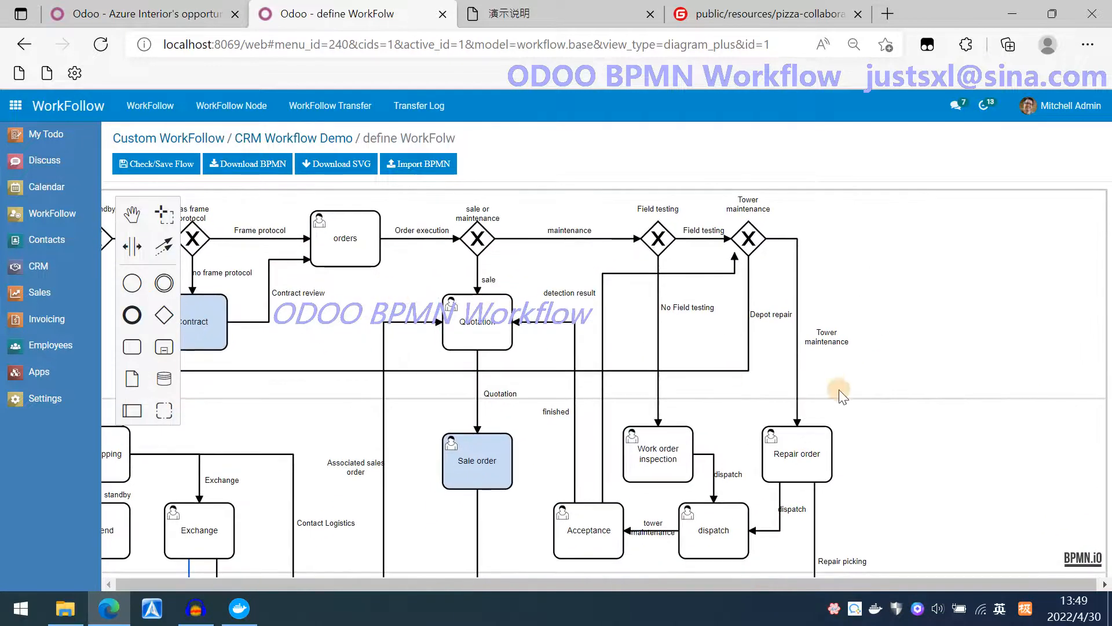
scroll(931, 378, "down", 2)
double_click(790, 406)
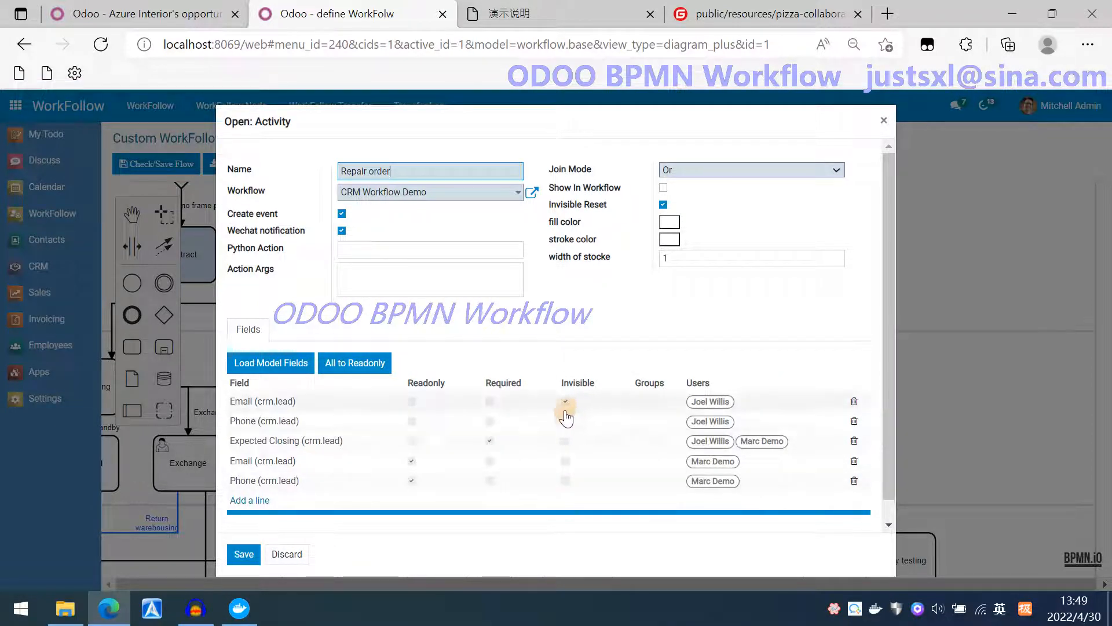
left_click(579, 423)
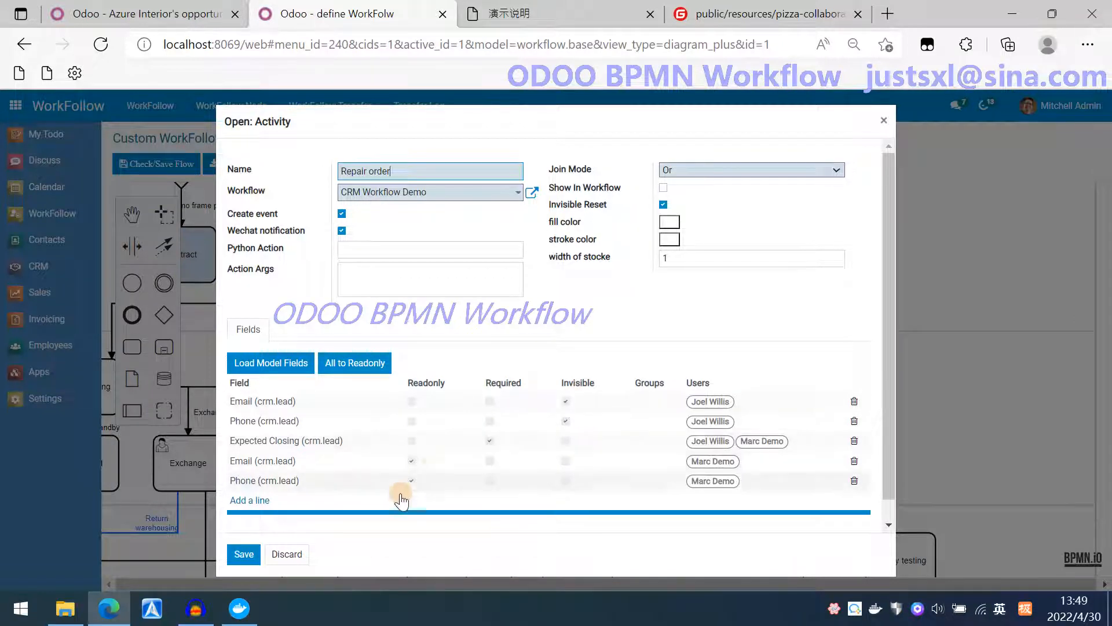
left_click(490, 442)
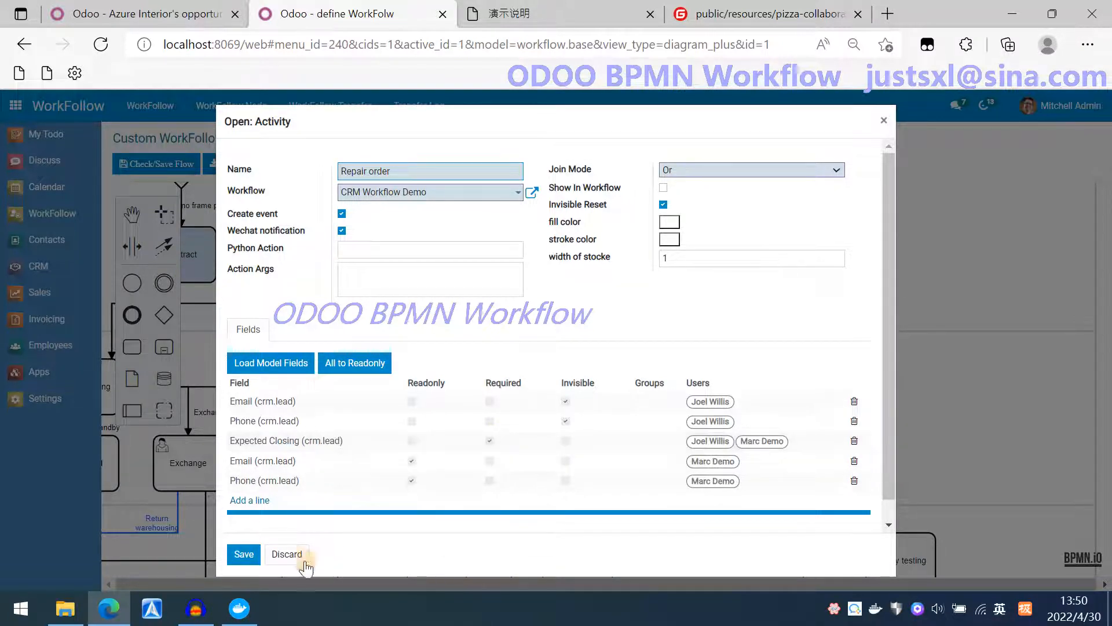
left_click(288, 554)
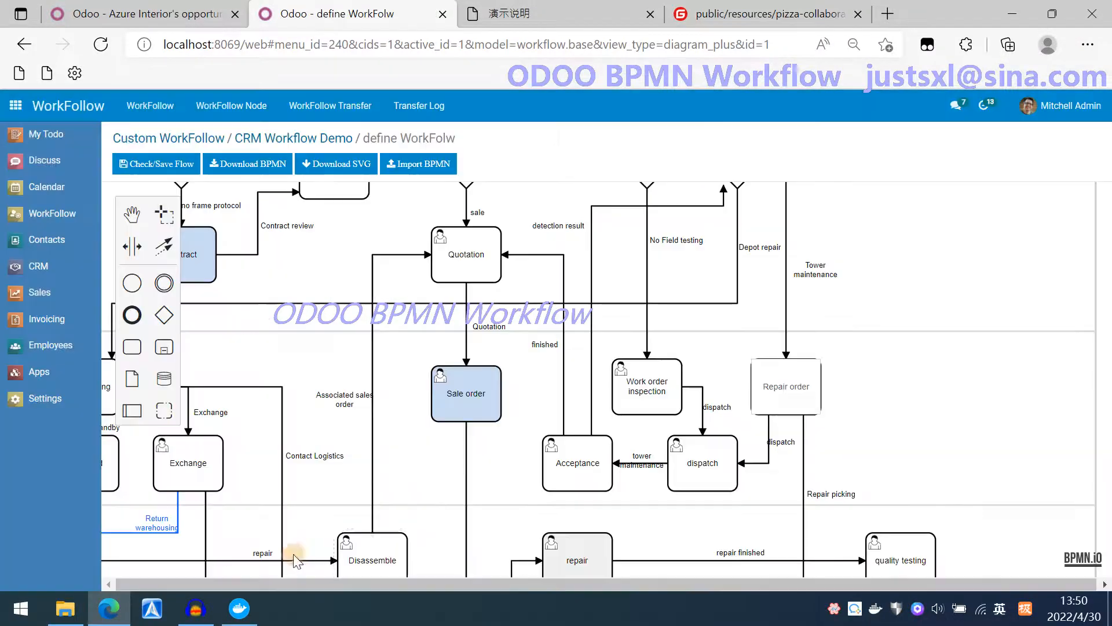
Examine the dispatch and Repair picking transitions' users and groups settings without saving.
double_click(769, 450)
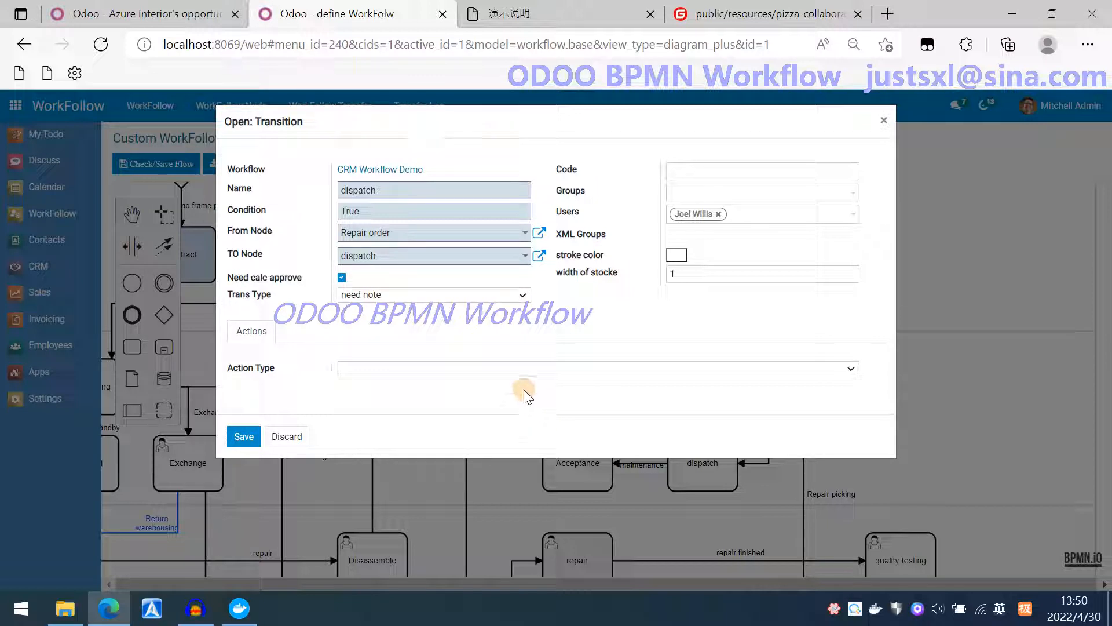
left_click(287, 437)
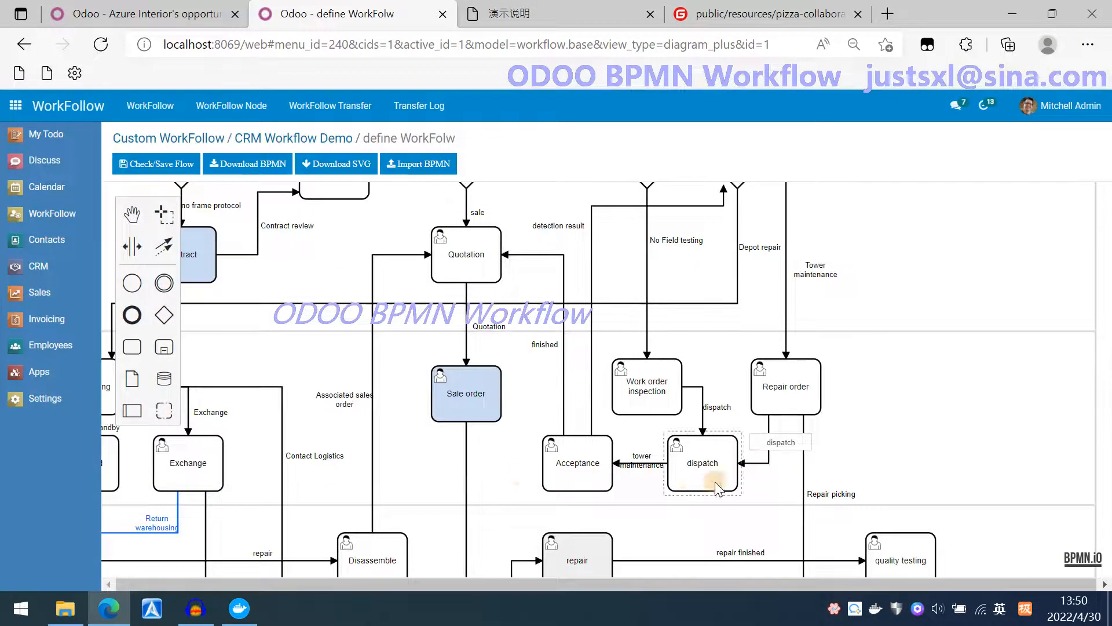
double_click(817, 496)
double_click(804, 476)
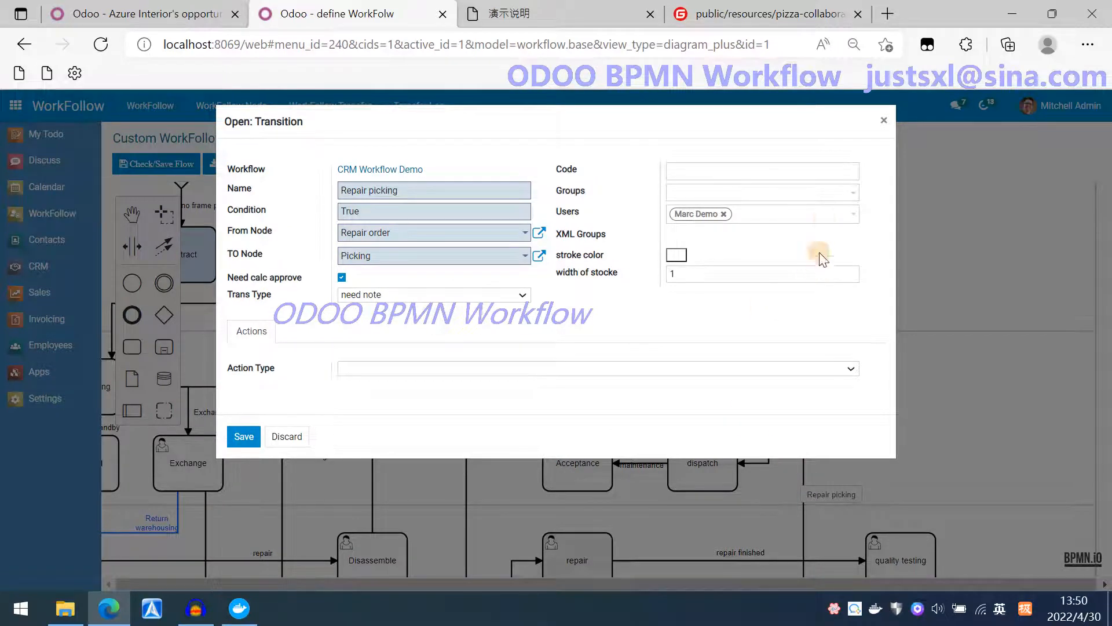
left_click(822, 217)
left_click(808, 191)
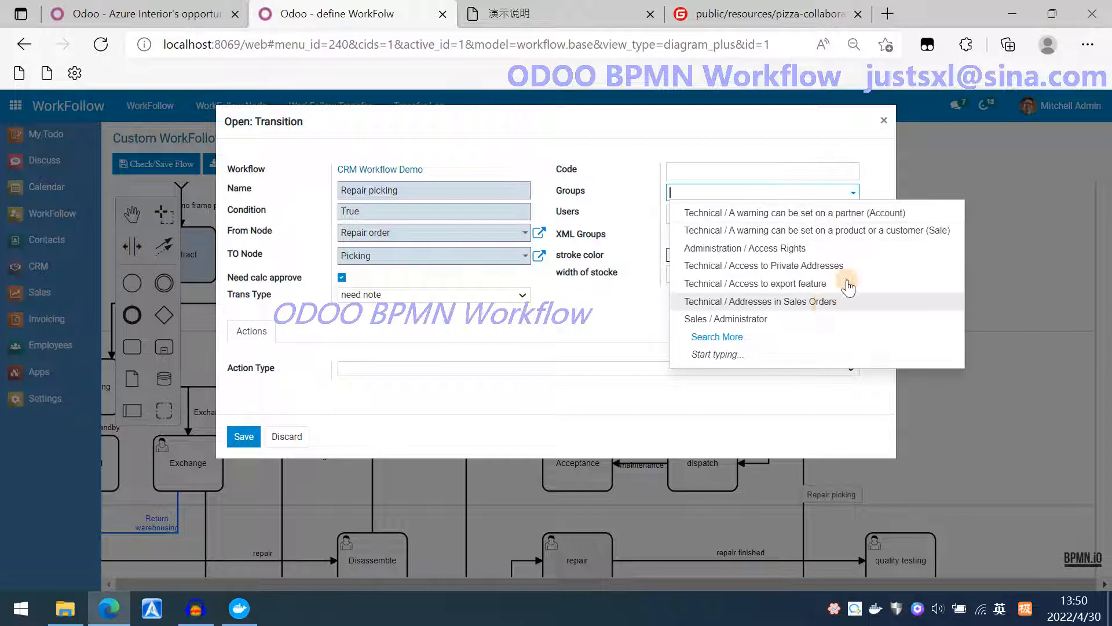
left_click(867, 185)
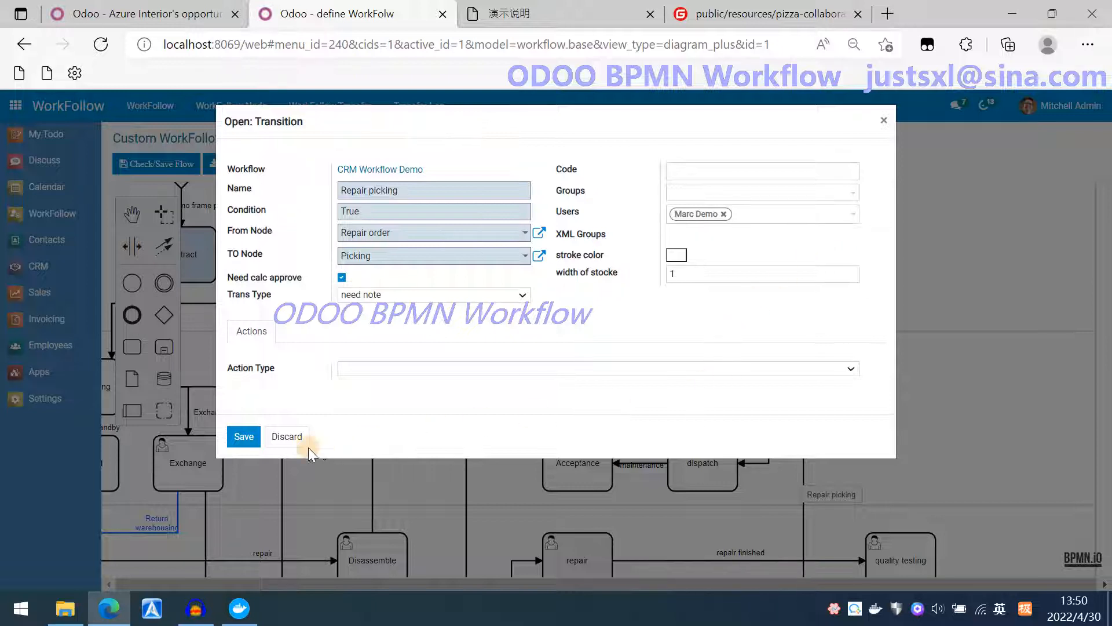
left_click(286, 438)
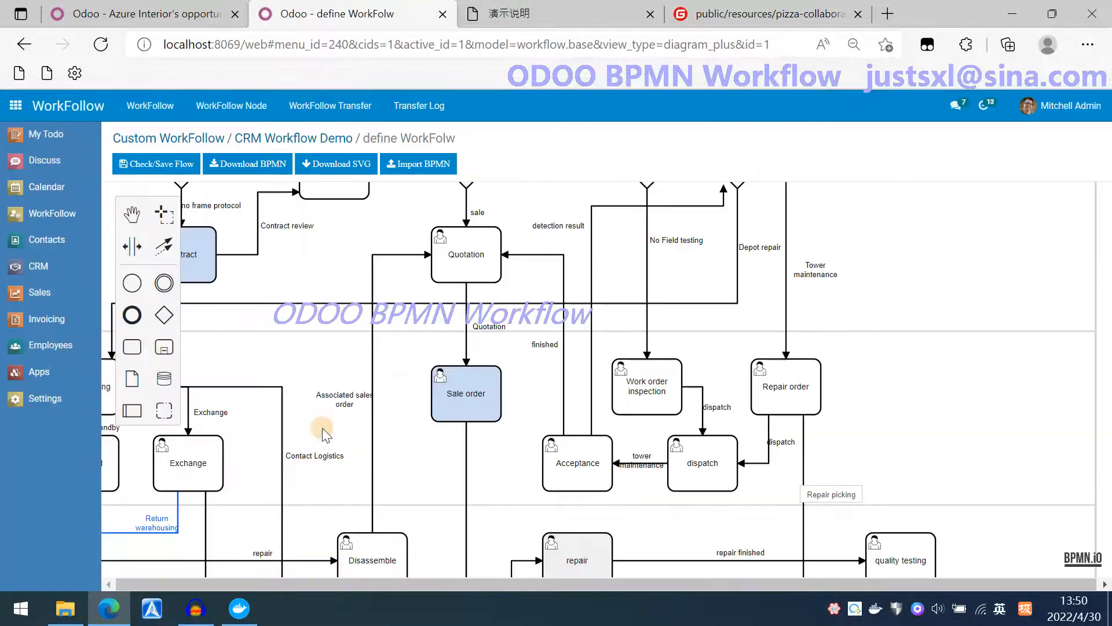
Reopen the opportunity from the CRM pipeline and return to the todo task list.
left_click(30, 268)
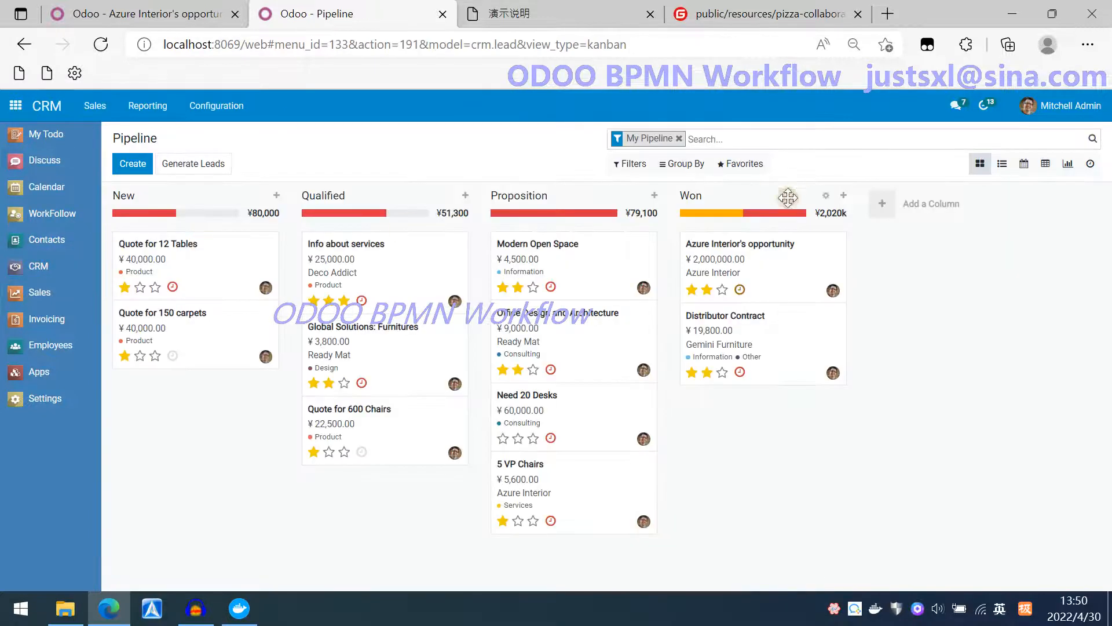
left_click(741, 252)
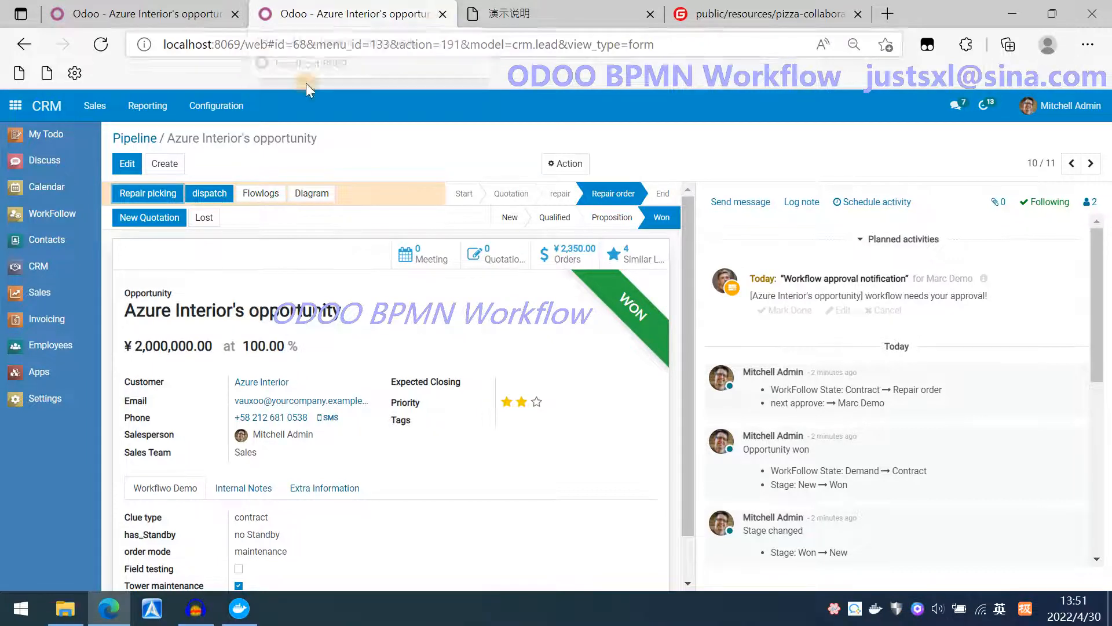
left_click(54, 141)
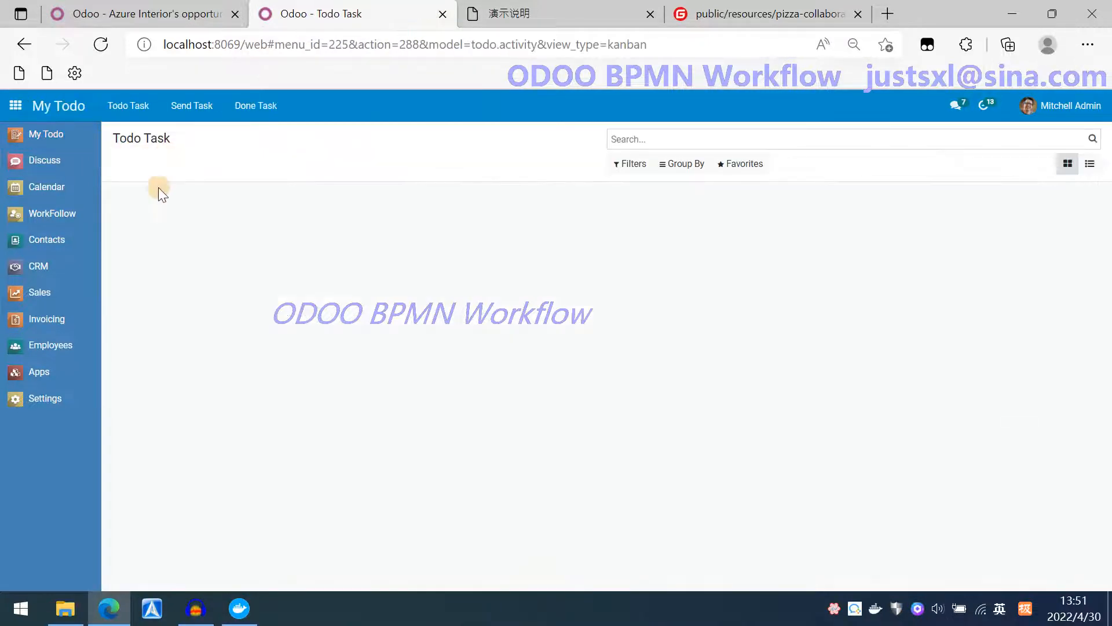
Review the sent tasks list and the demo description page before returning to the opportunity.
left_click(192, 107)
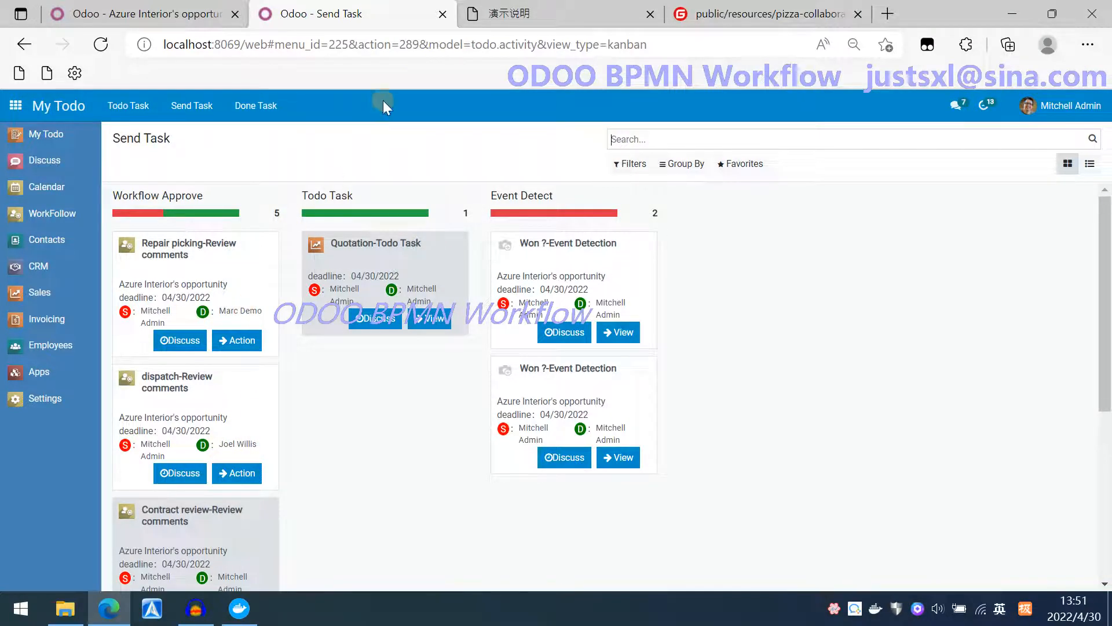
left_click(443, 14)
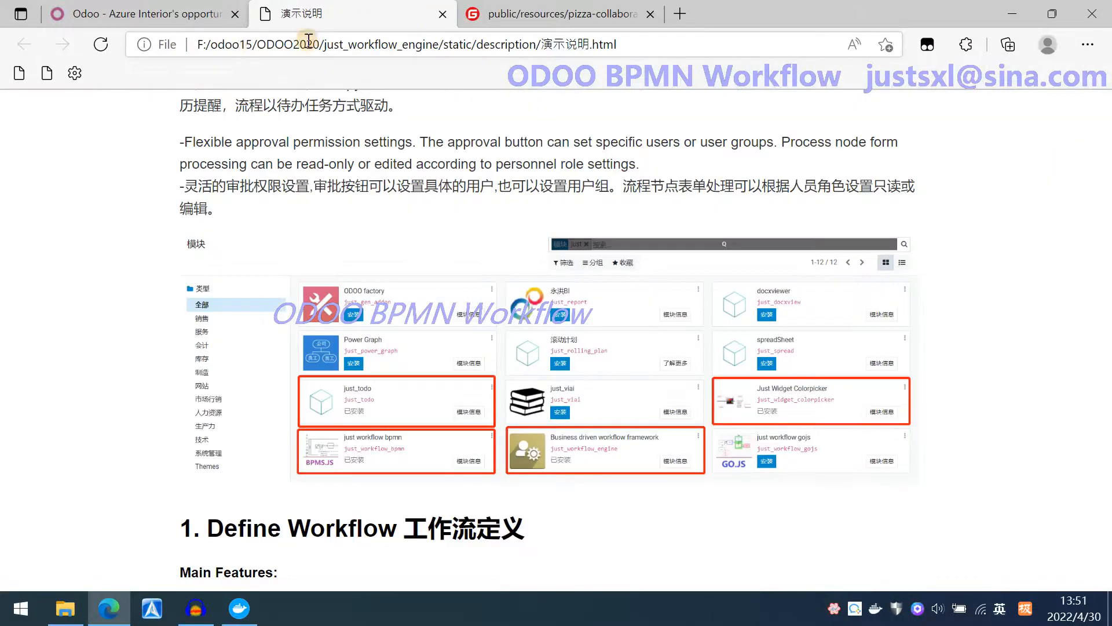
left_click(173, 16)
Log out and sign in to the workflow database as user portal with the account password.
left_click(1071, 105)
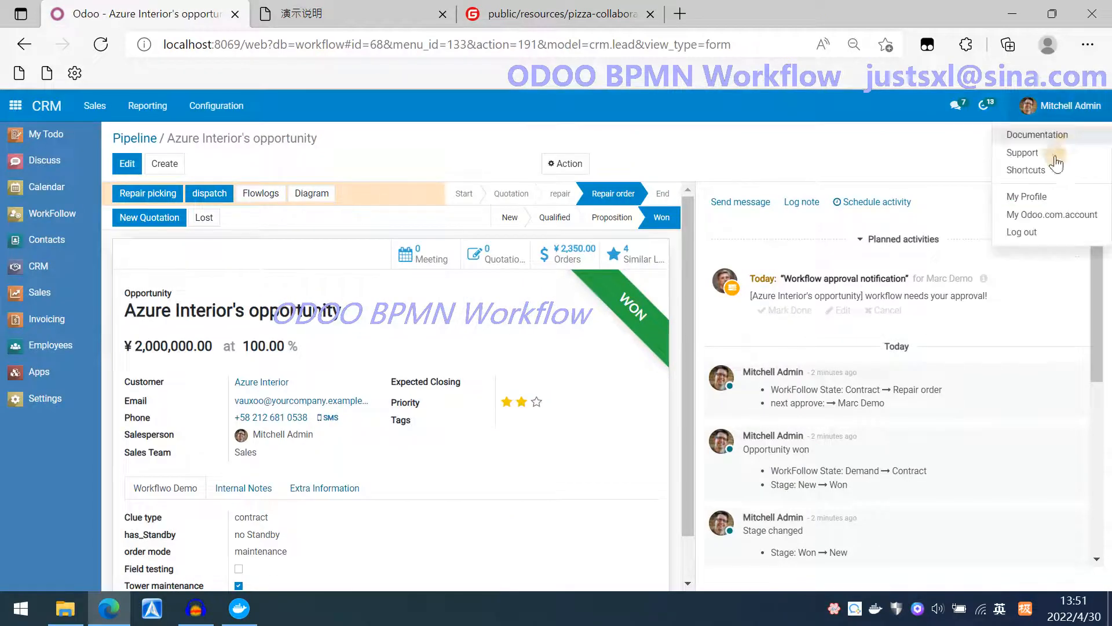
left_click(1023, 226)
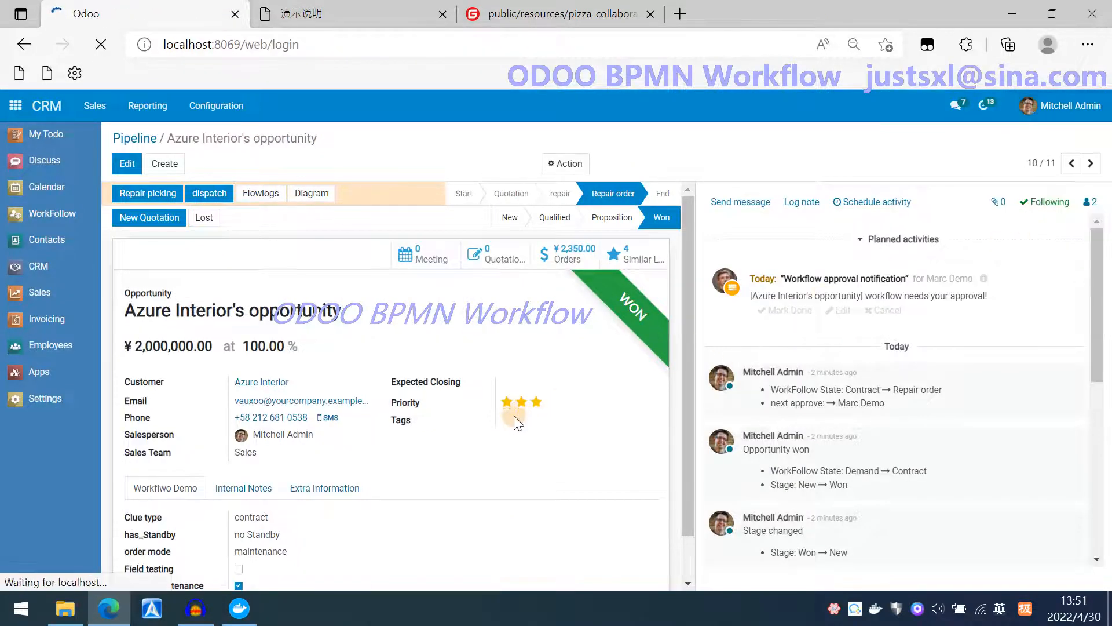
left_click(522, 291)
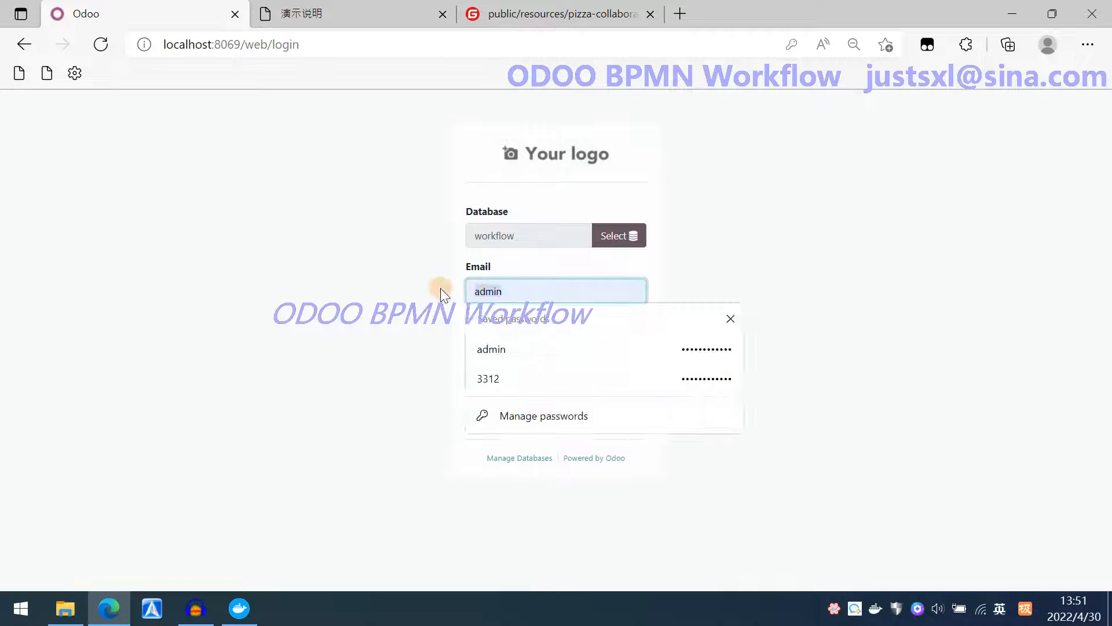
type("prota")
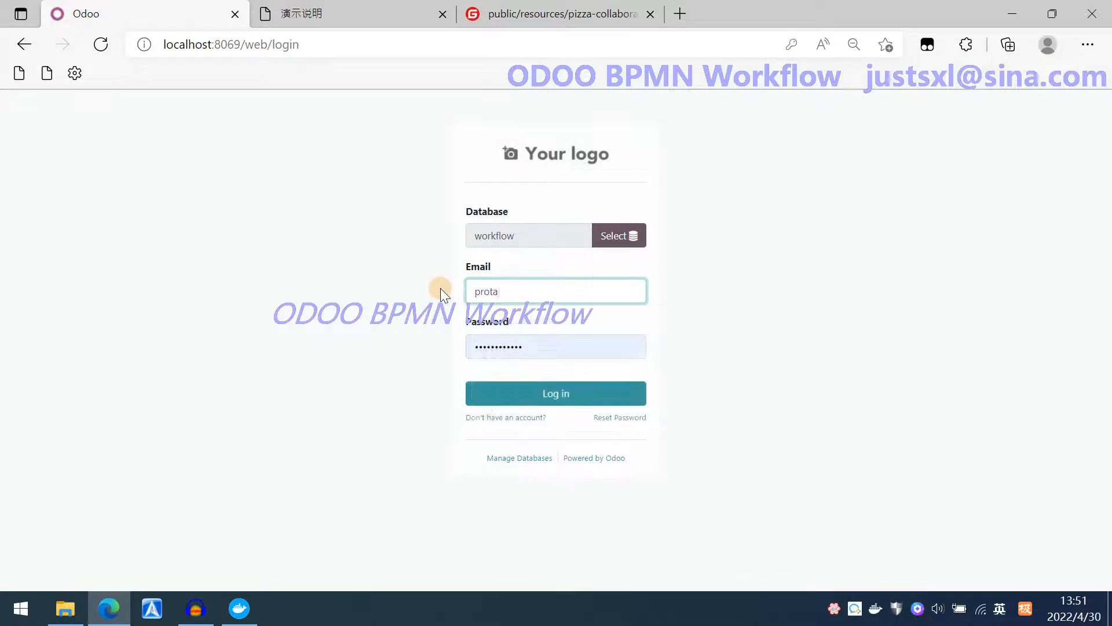
key("BackSpace")
key("BackSpace")
key("BackSpace")
key("BackSpace")
type("ortal")
left_click(522, 346)
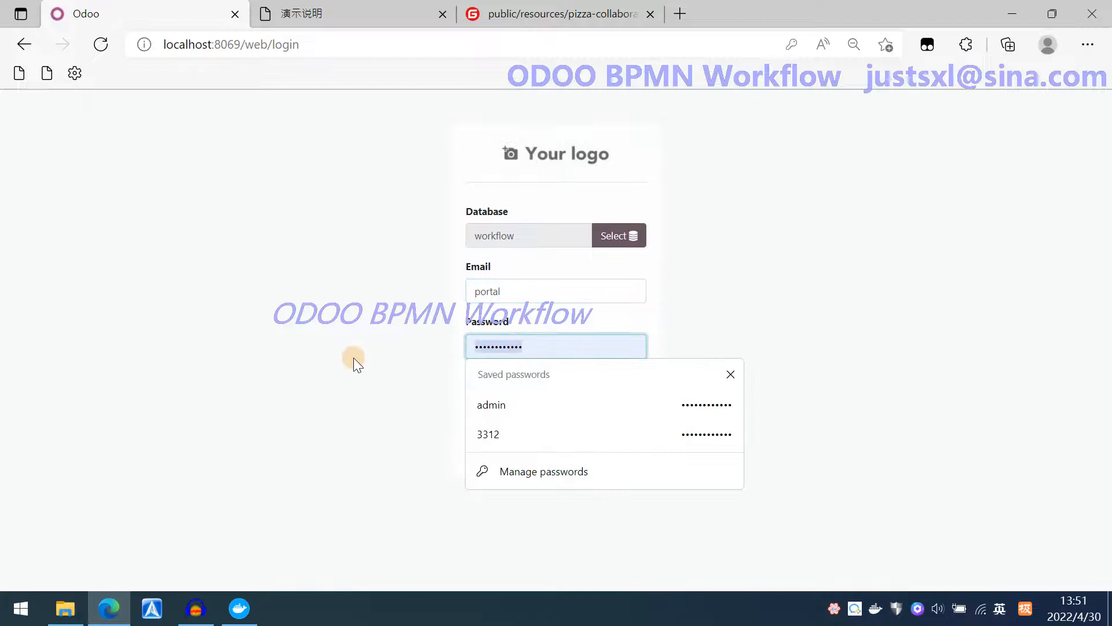
type("123")
left_click(532, 397)
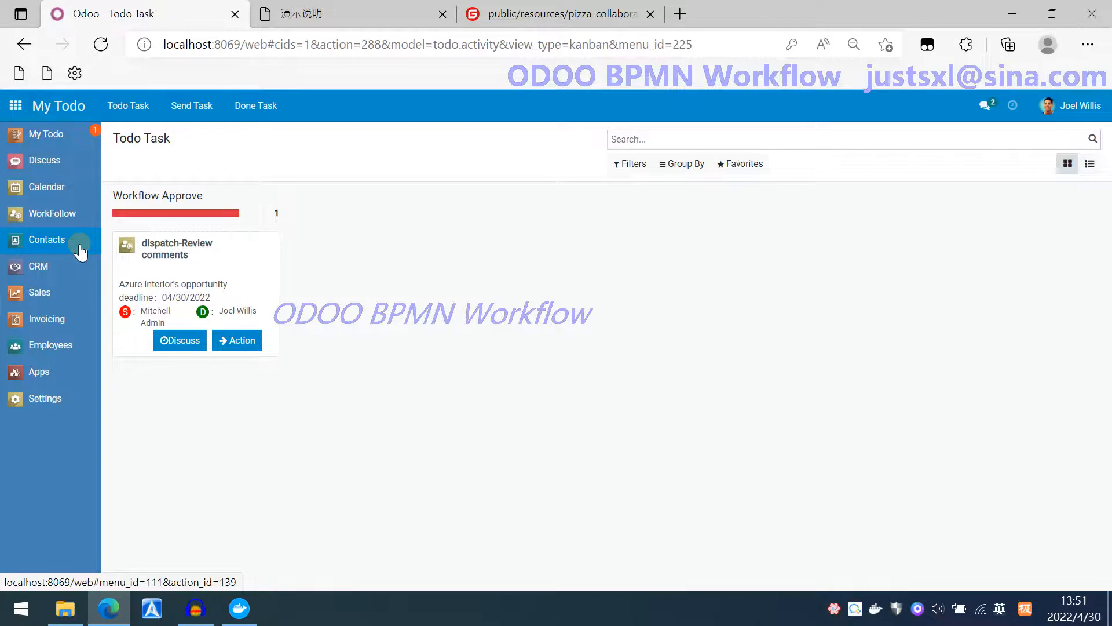
Open the dispatch review task's opportunity from the todo task list.
left_click(46, 278)
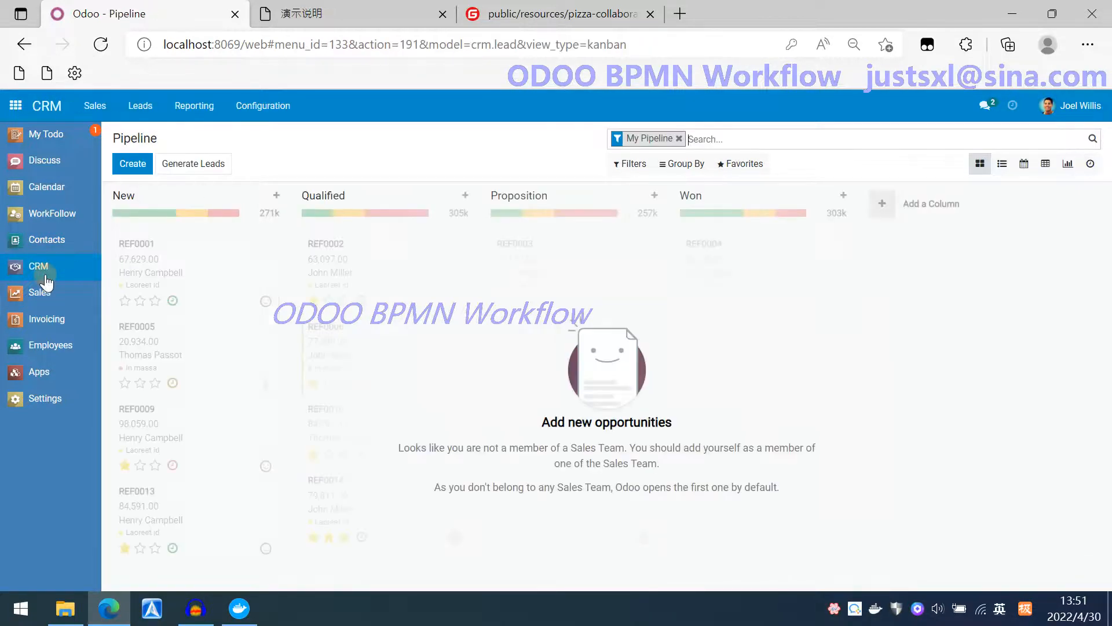
left_click(47, 134)
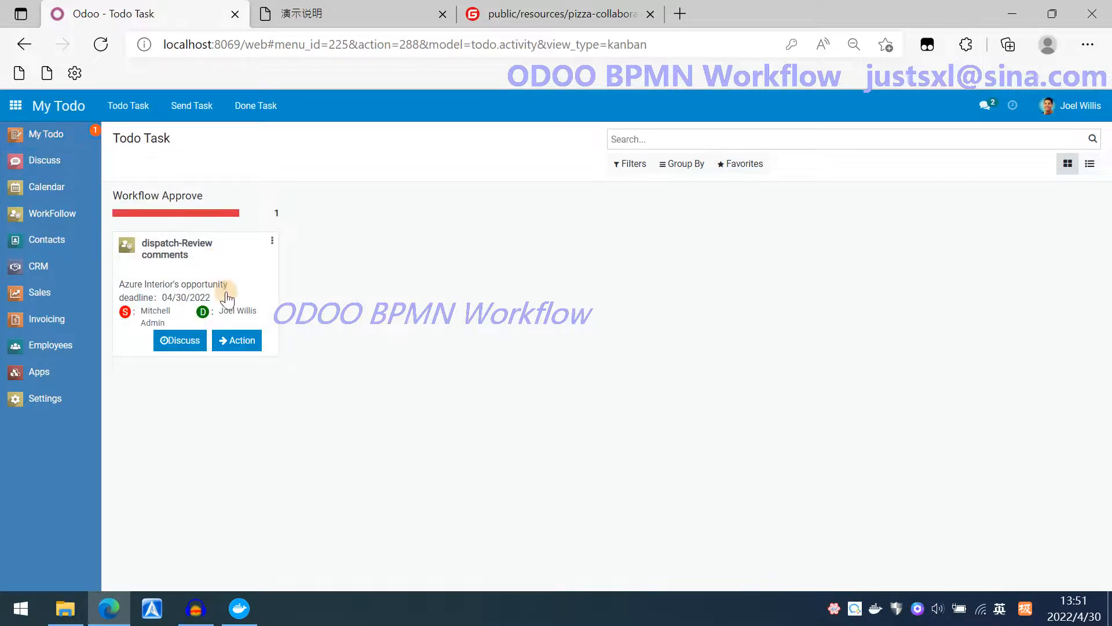
left_click(239, 342)
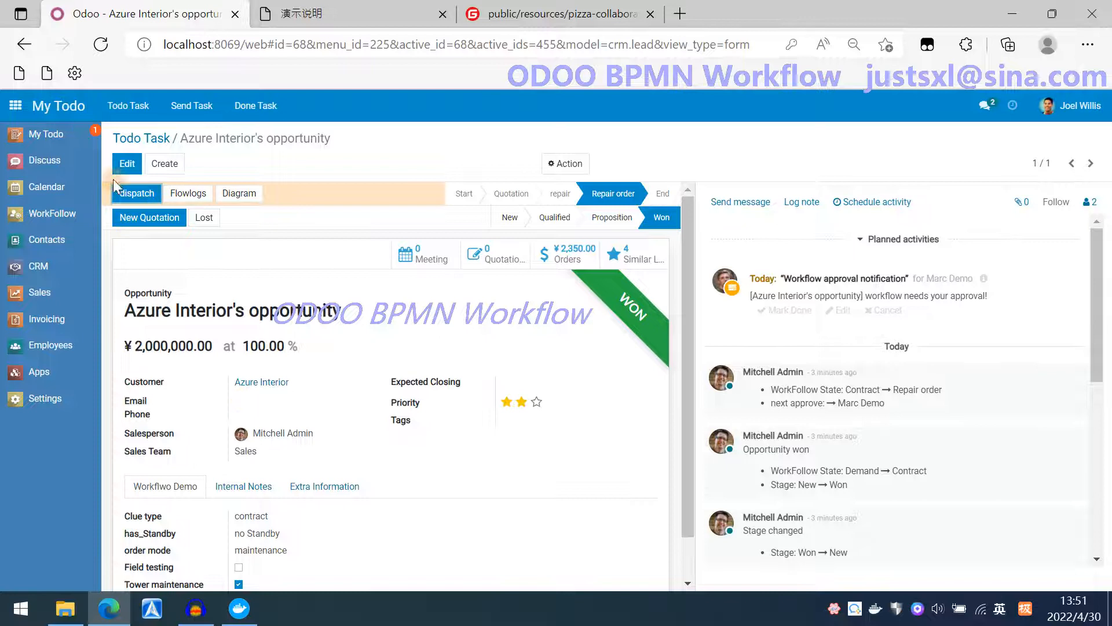
Set the opportunity's expected closing date to 04/30/2022 and submit the dispatch approval.
left_click(537, 401)
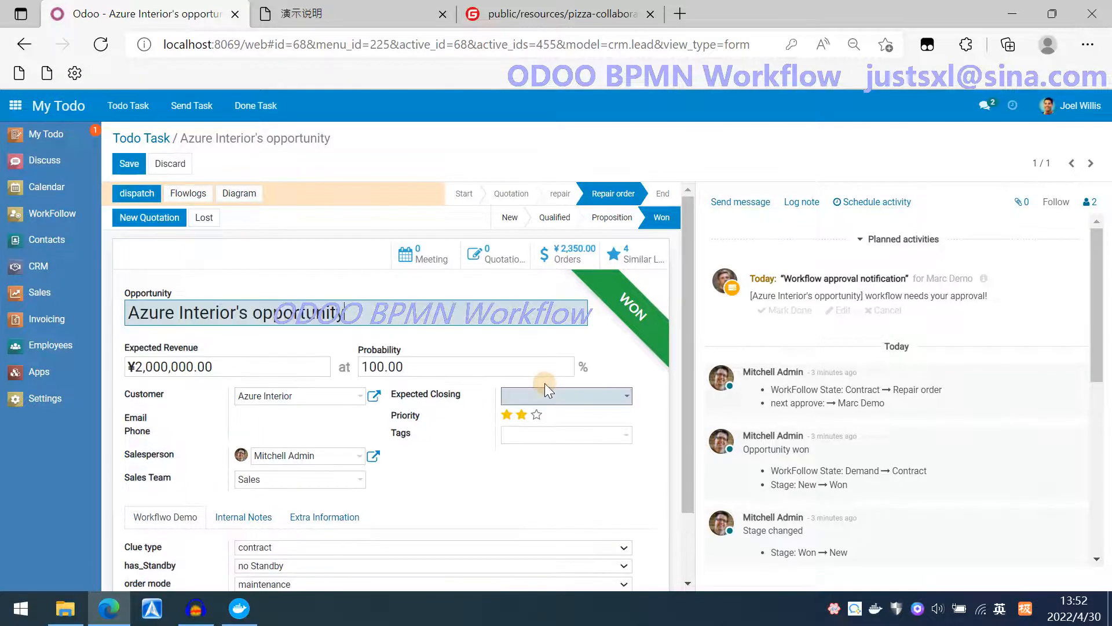
left_click(539, 397)
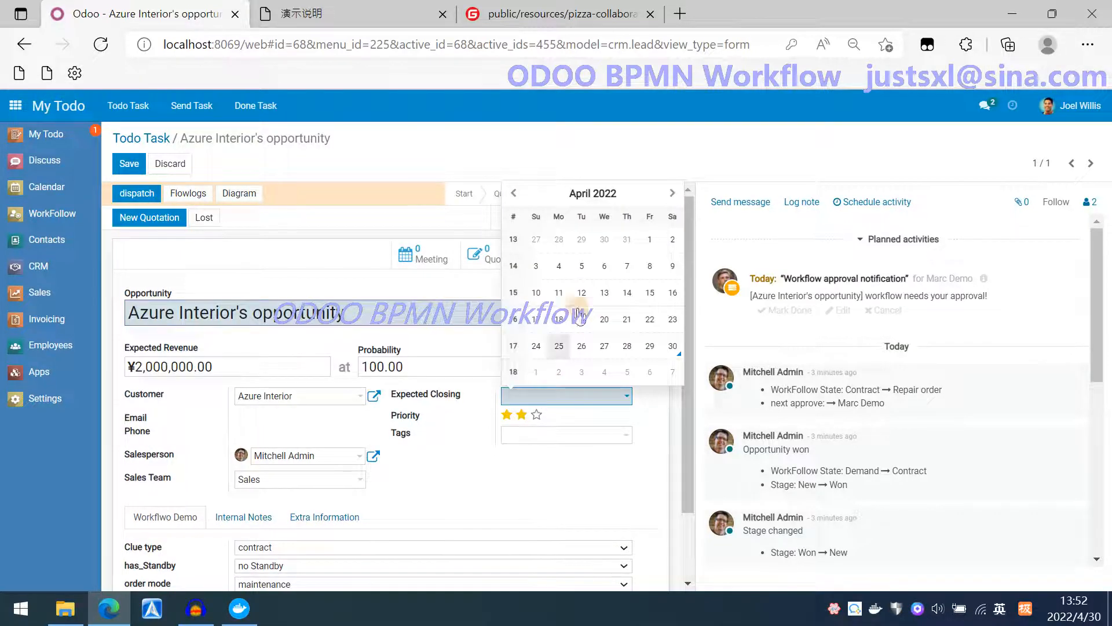
left_click(672, 346)
left_click(136, 193)
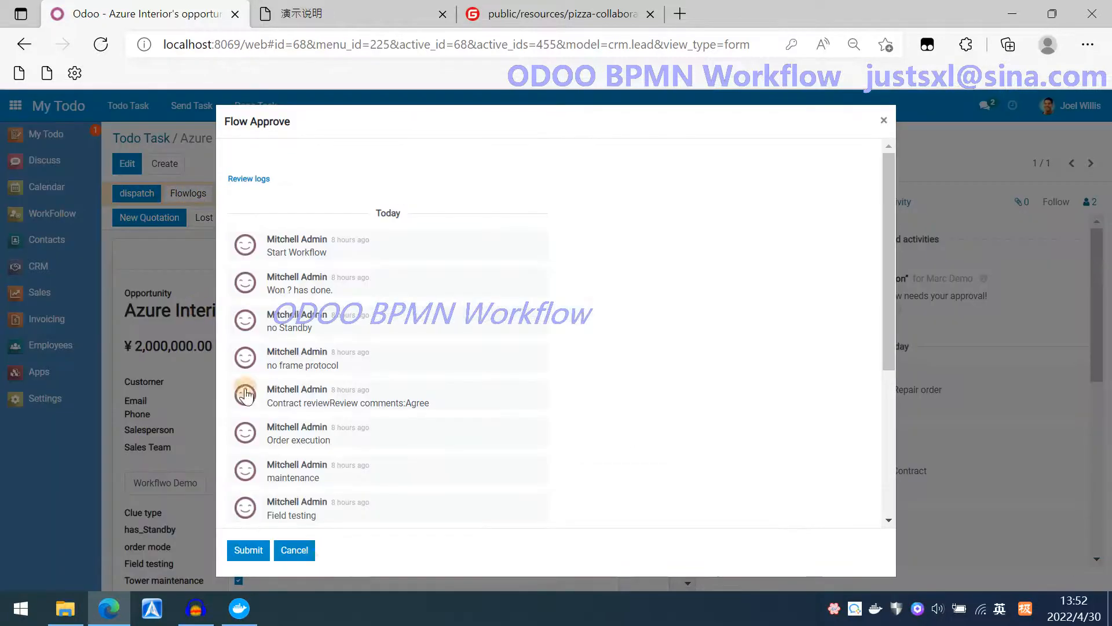
left_click(254, 547)
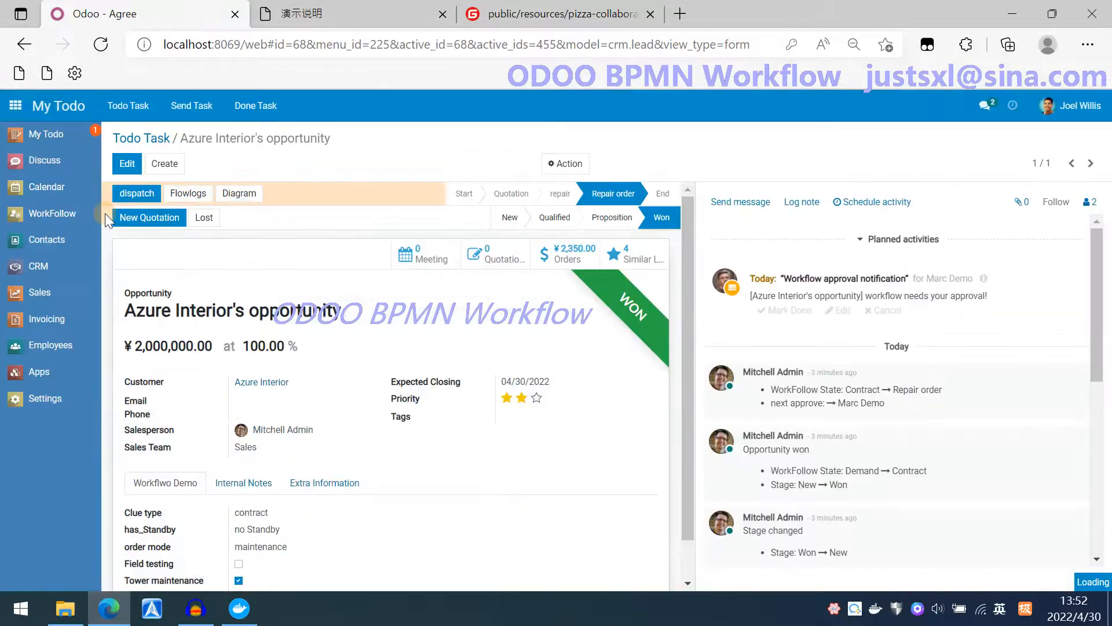
Open the tower maintenance review task and submit its approval.
left_click(52, 136)
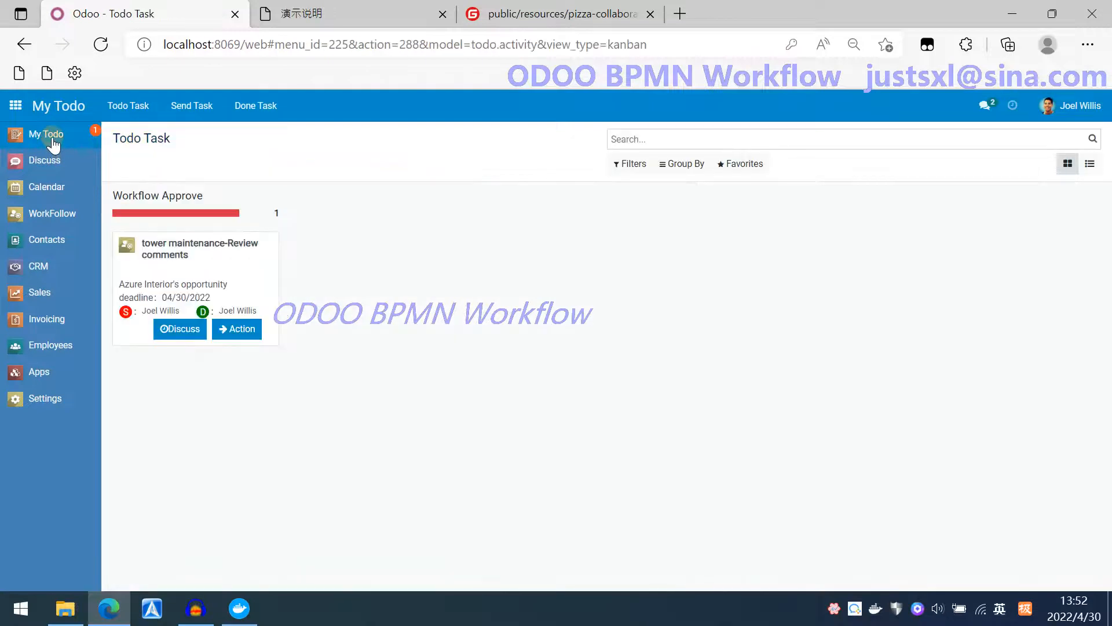
left_click(244, 330)
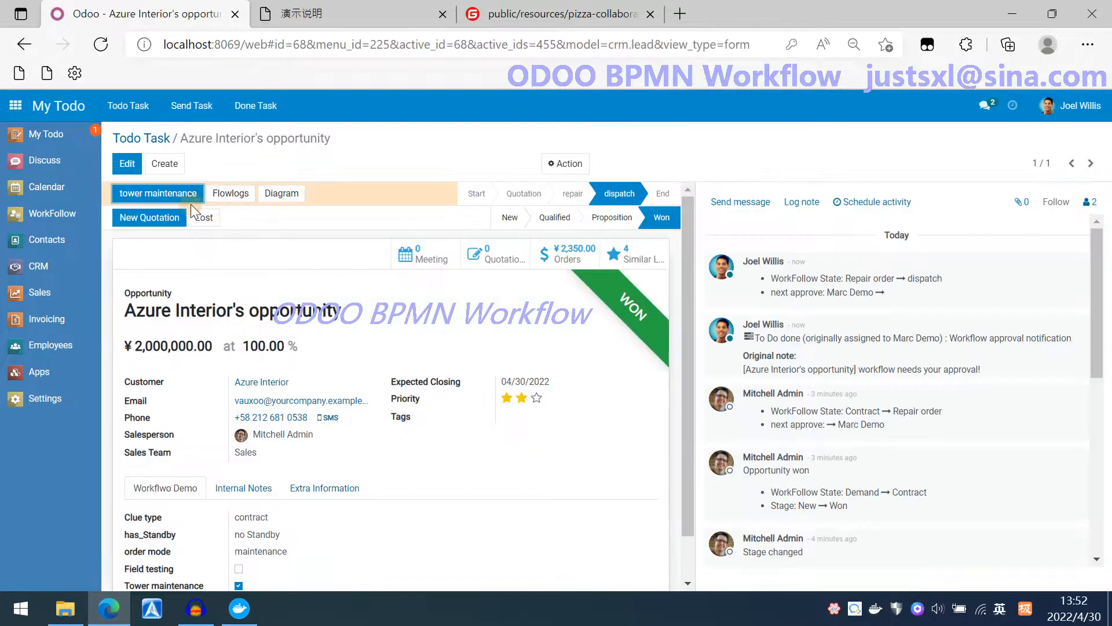
left_click(174, 194)
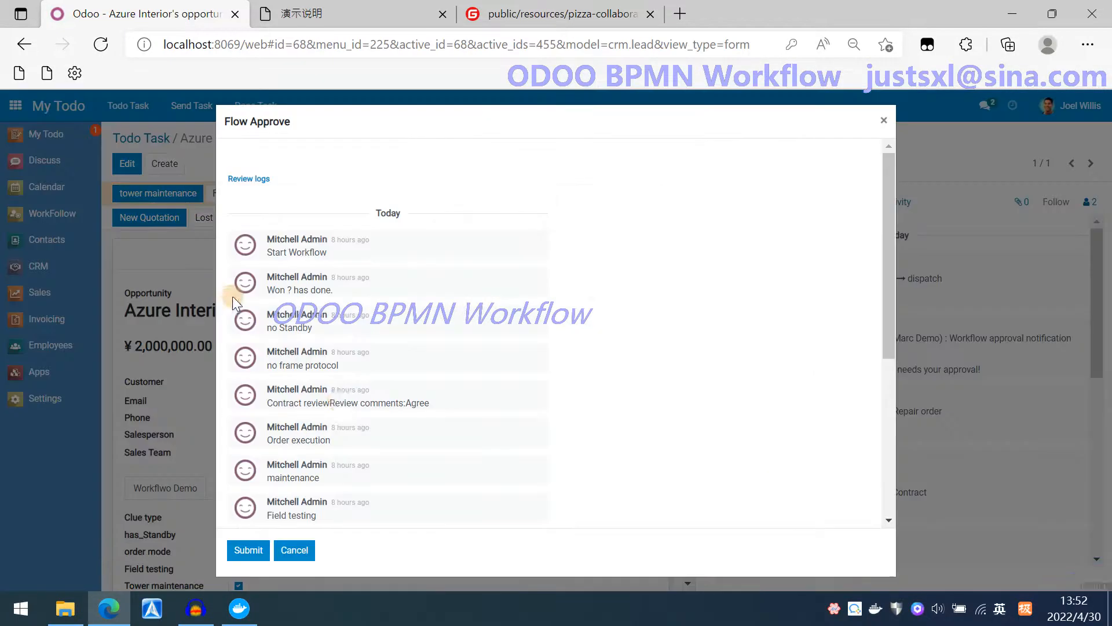
left_click(248, 552)
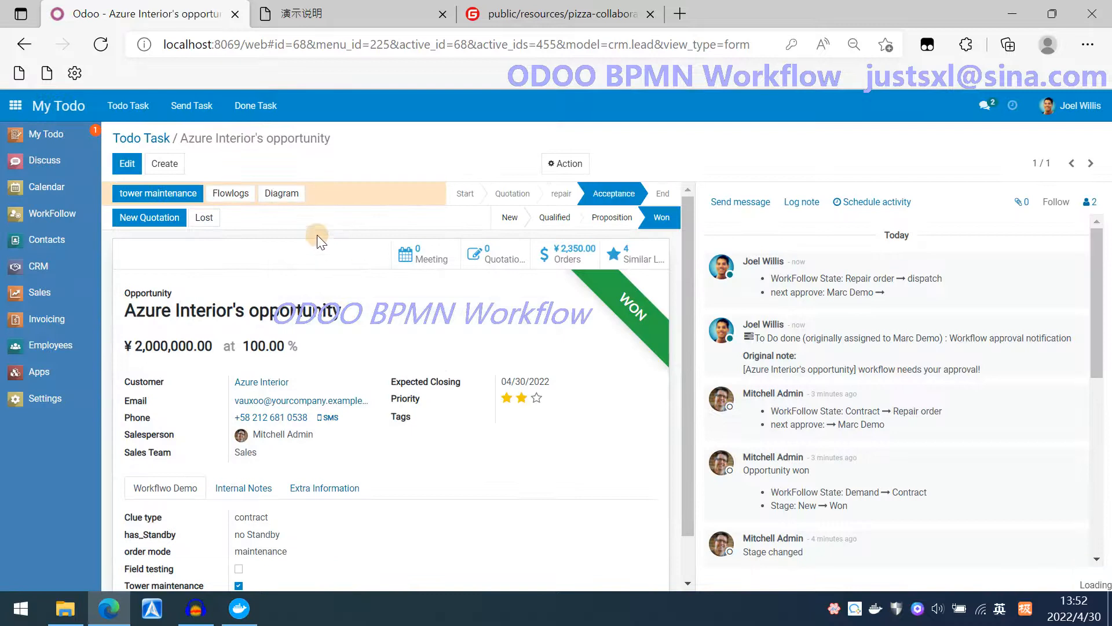
Examine the workflow diagram's progress around the repair, dispatch and acceptance nodes.
left_click(282, 196)
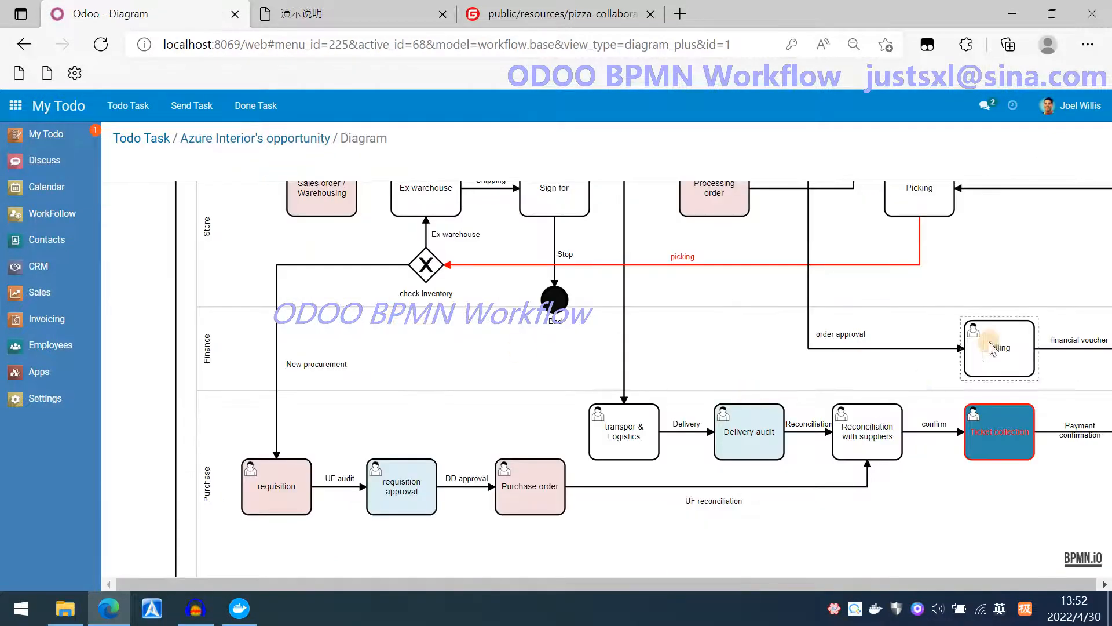
left_click_drag(1085, 243, 831, 558)
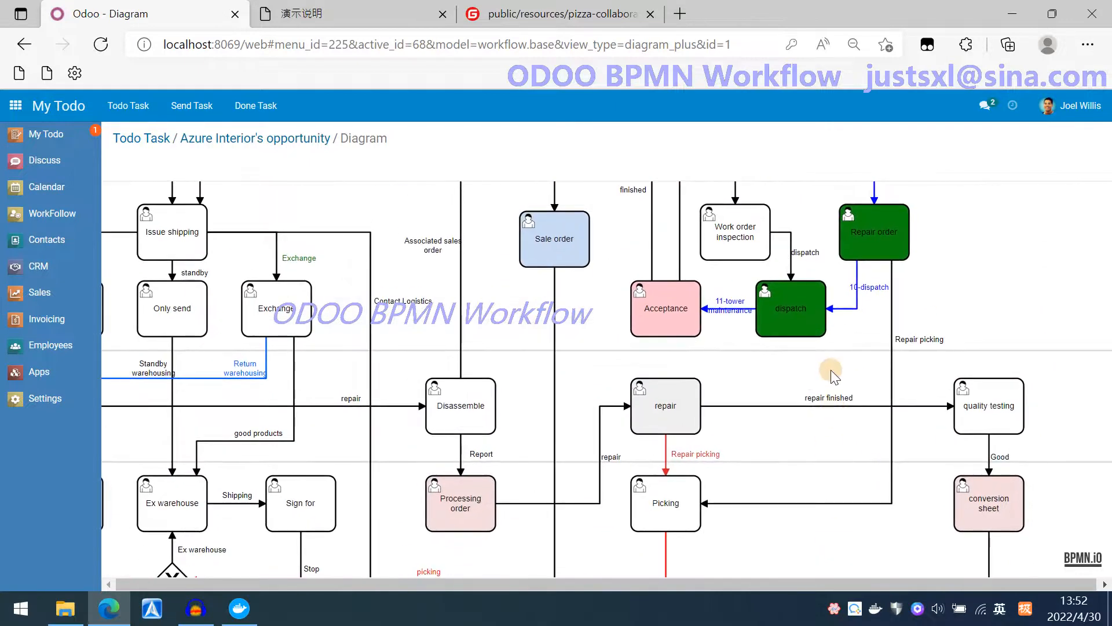
left_click_drag(832, 376, 886, 387)
left_click(716, 385)
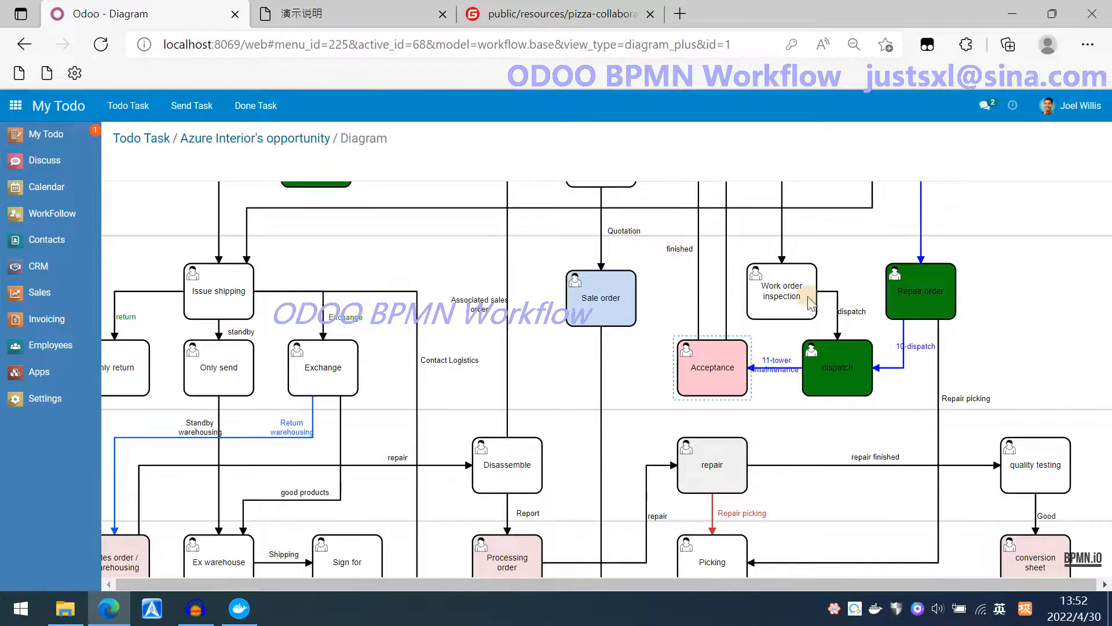
Log out and sign in to the workflow database as user demo with the account password.
left_click(1078, 105)
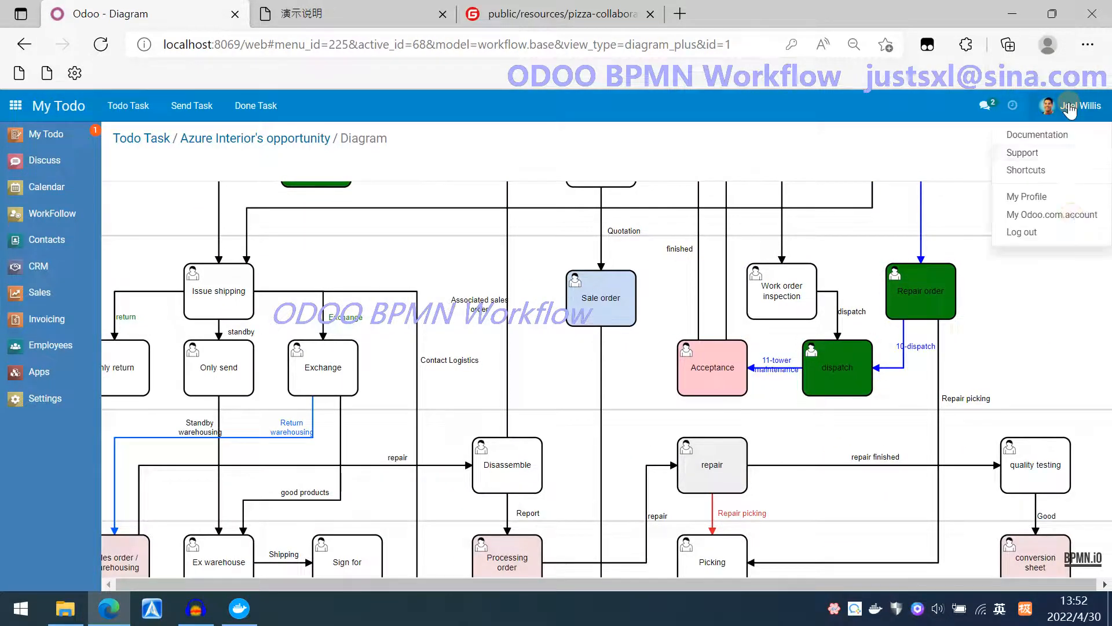
left_click(1035, 233)
left_click(534, 294)
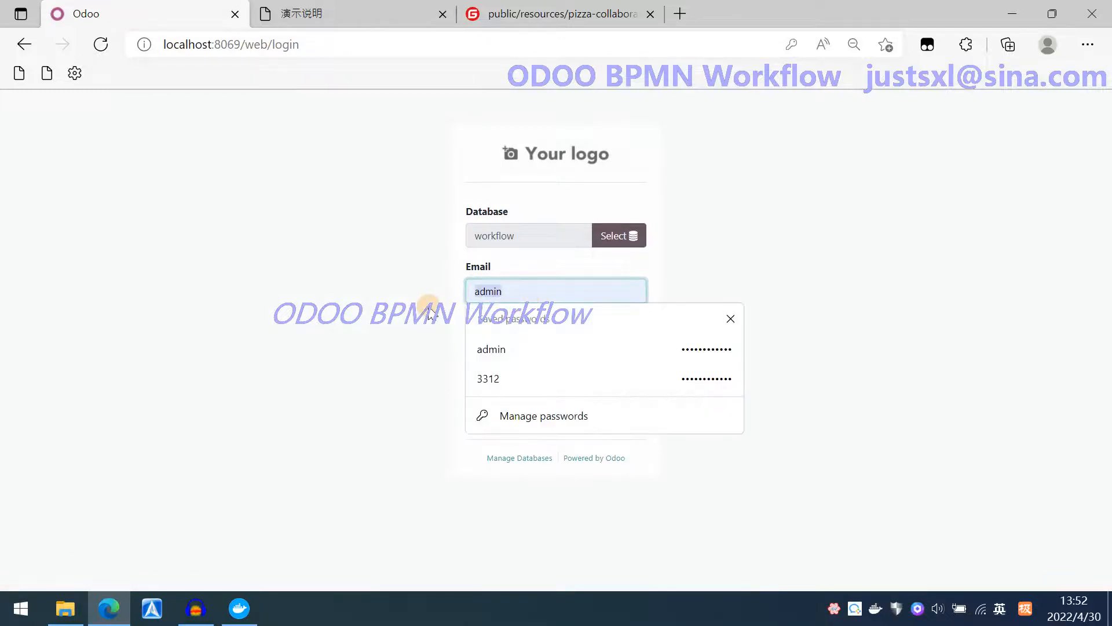
type("demo")
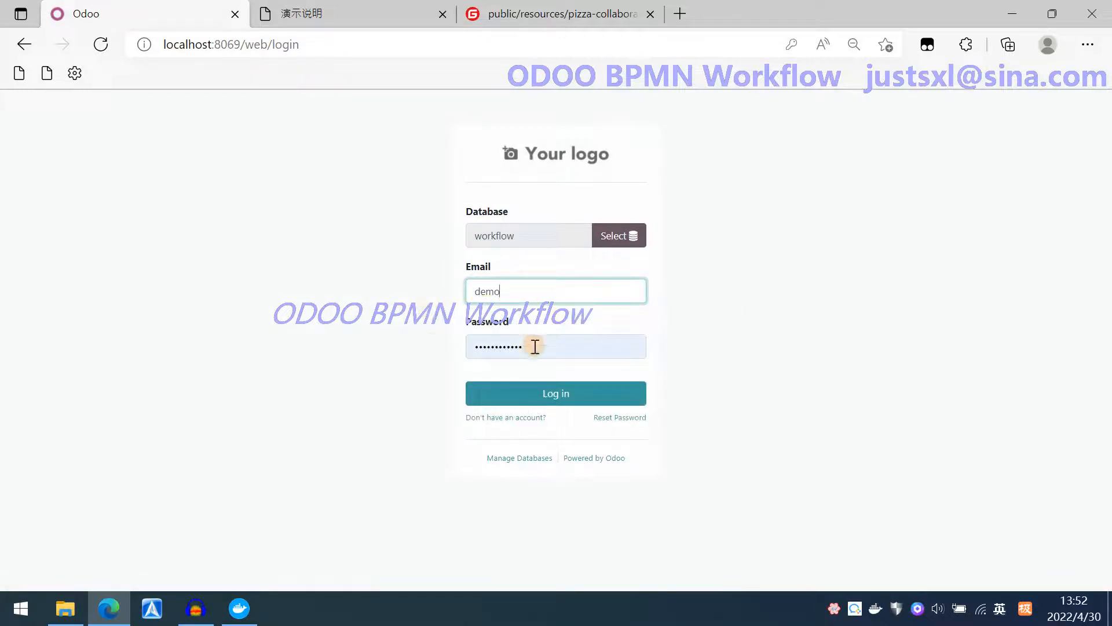
left_click_drag(535, 347, 433, 343)
type("•••")
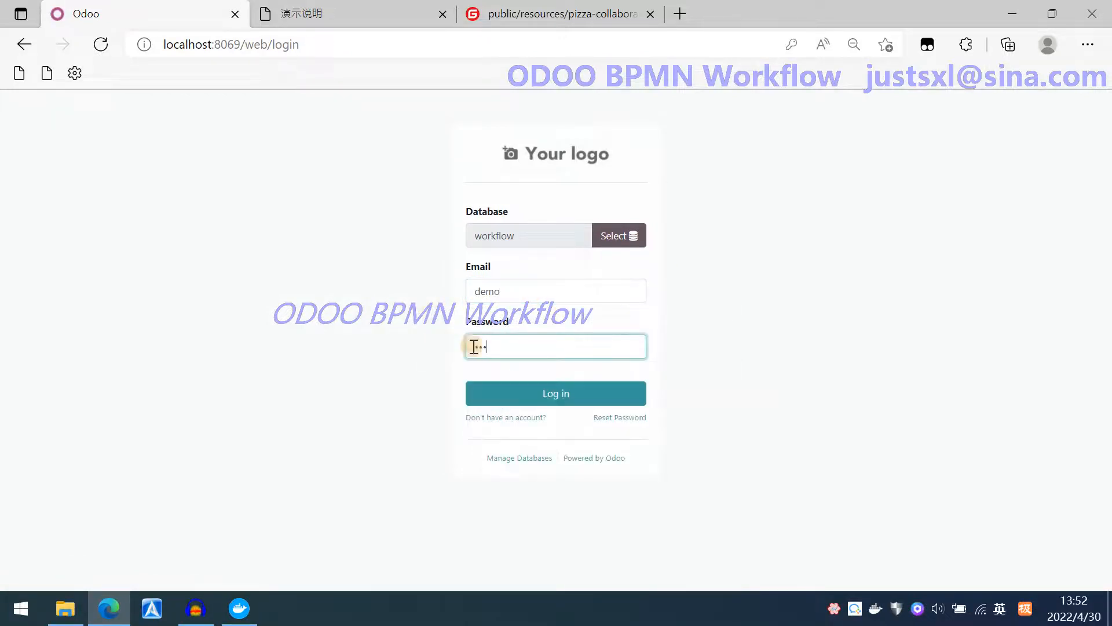
left_click(552, 396)
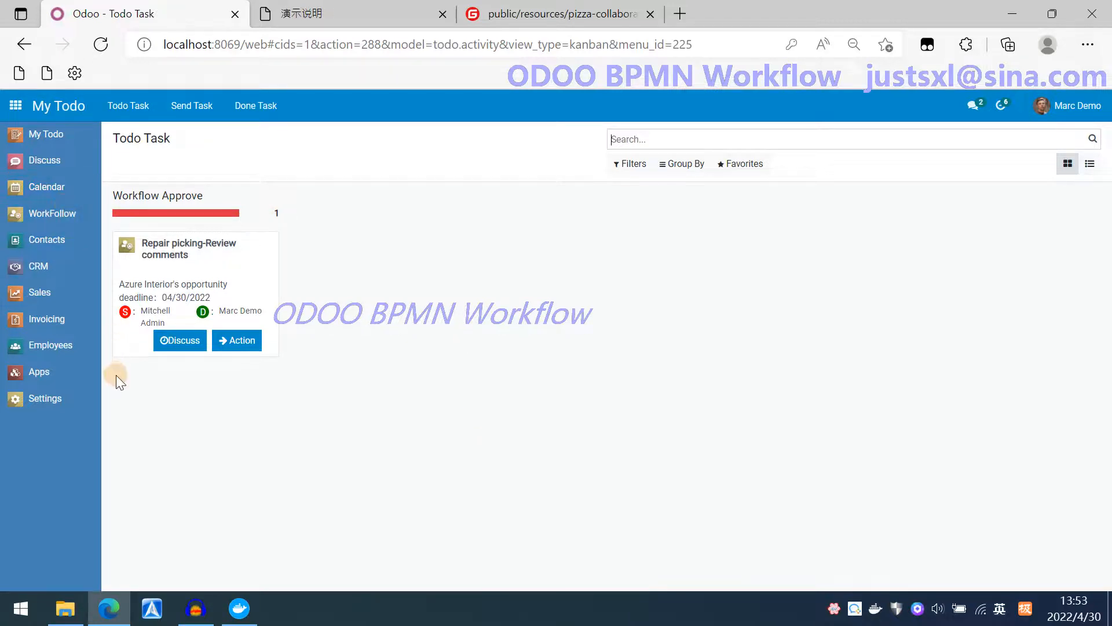
Open the Repair picking review task's opportunity and submit the Repair picking approval.
left_click(236, 342)
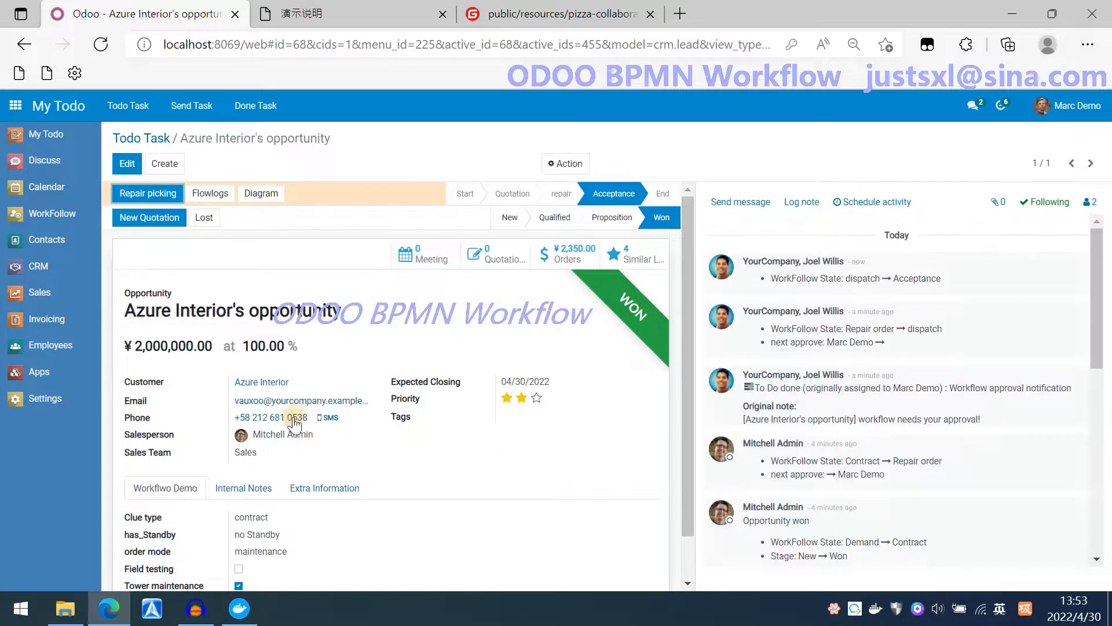
left_click(126, 166)
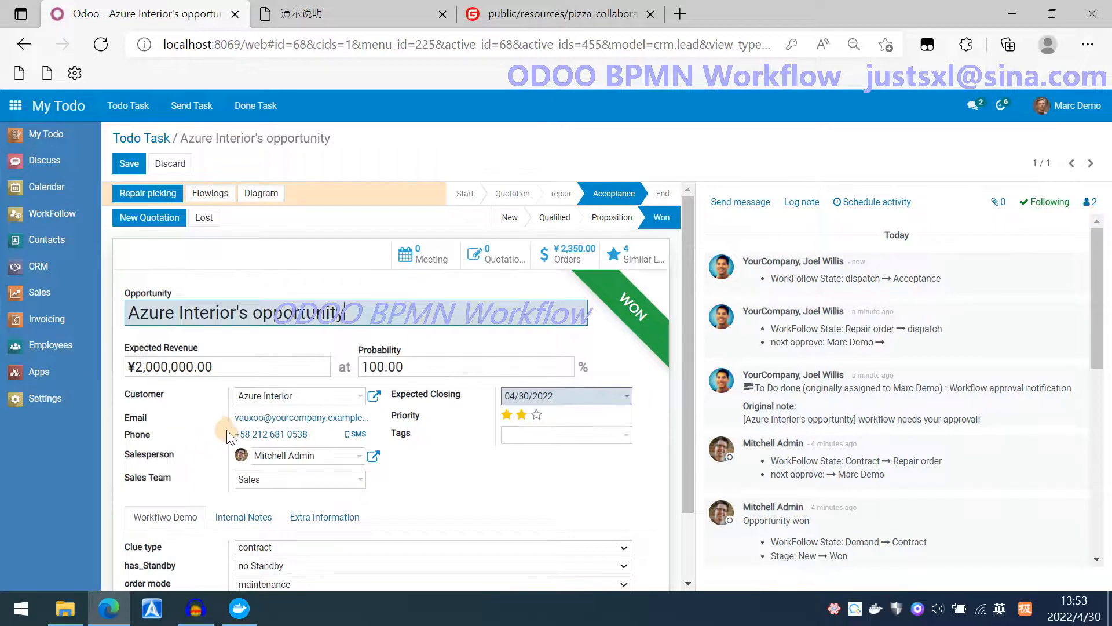
left_click(170, 164)
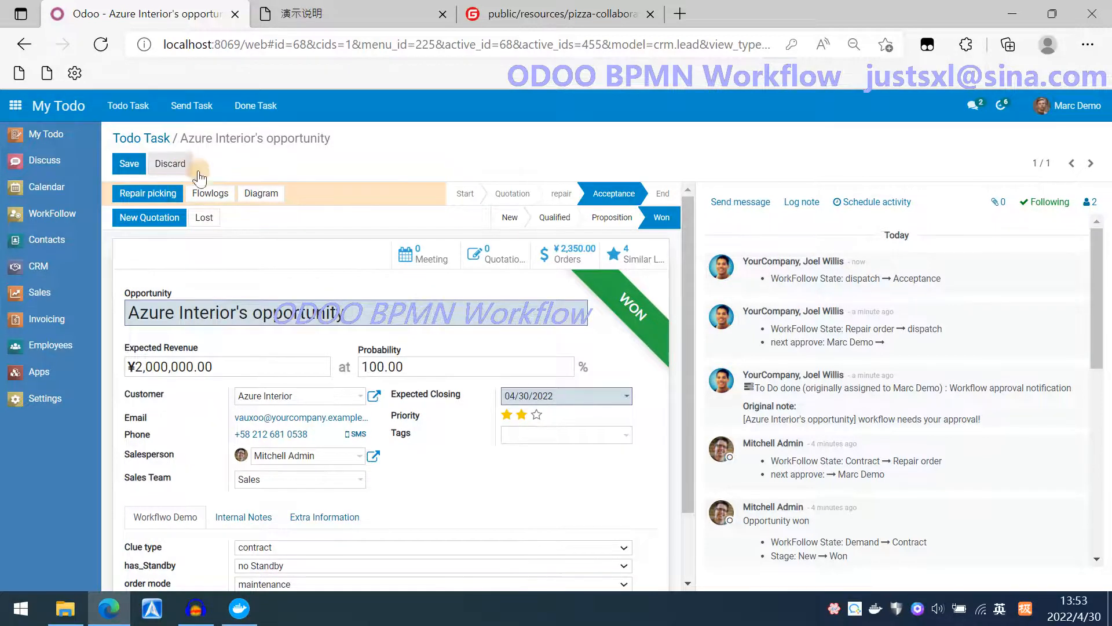
left_click(154, 197)
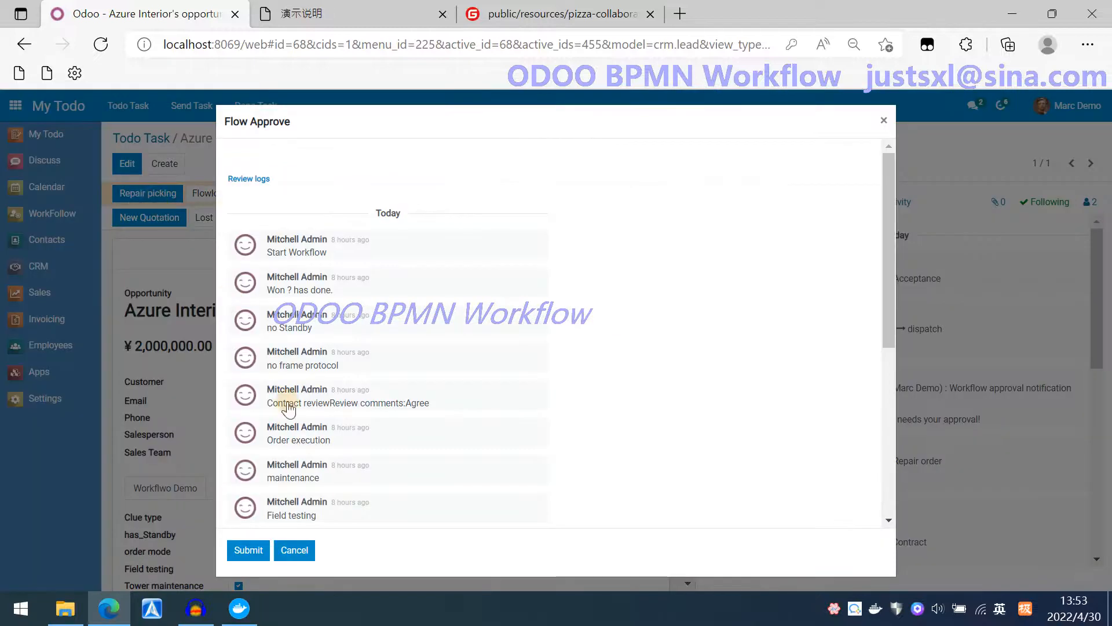
left_click(255, 548)
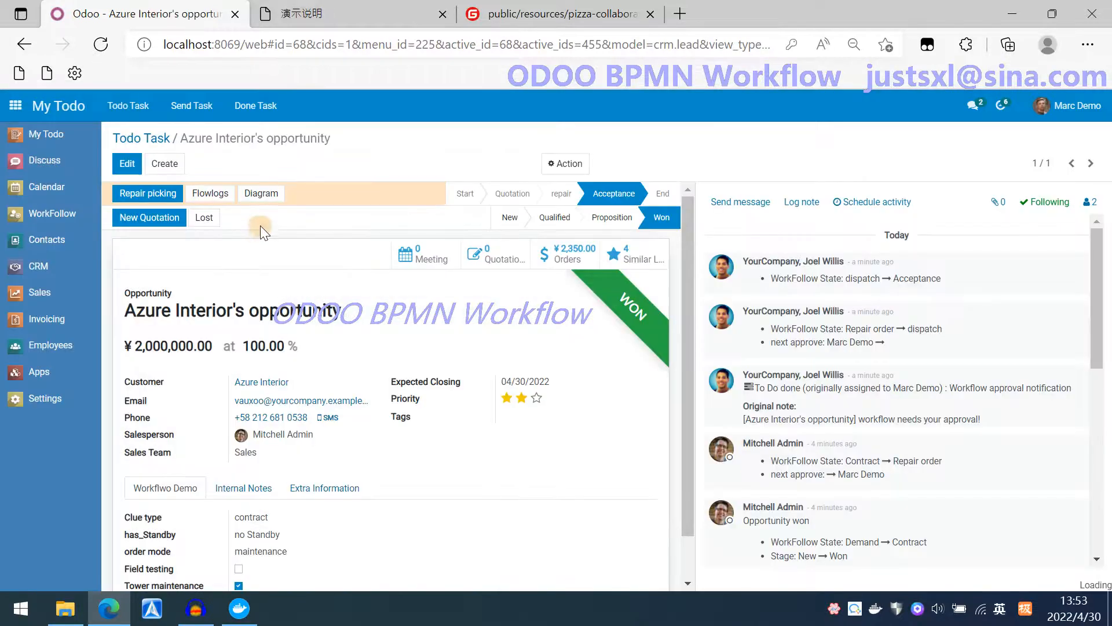
Examine the workflow diagram's progress around the repair and picking nodes.
left_click(264, 198)
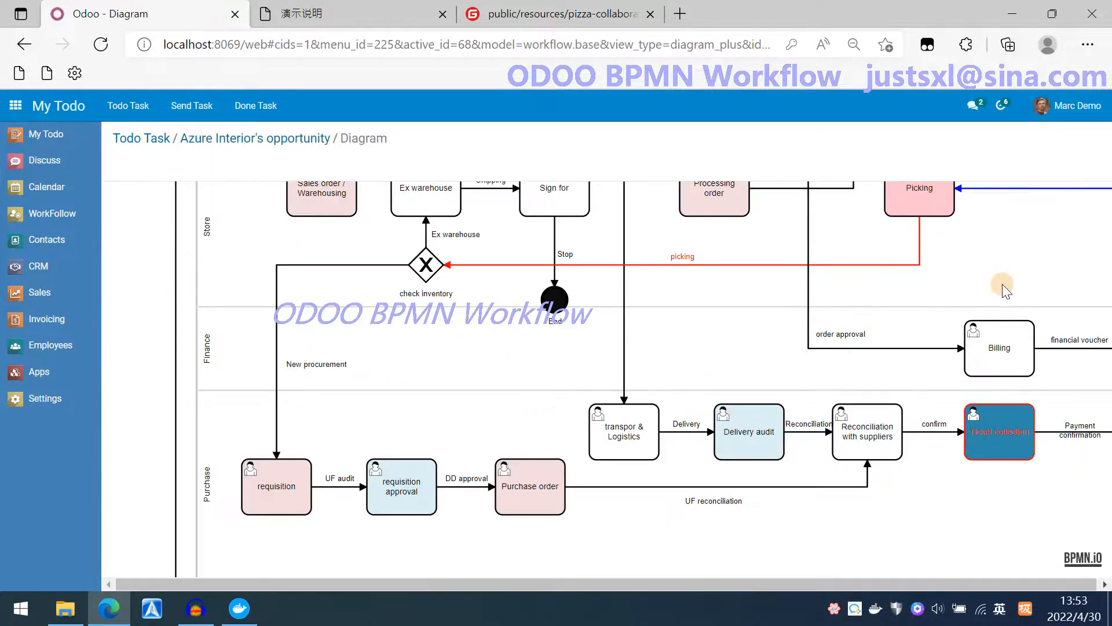
left_click_drag(1005, 290, 653, 549)
left_click(573, 489)
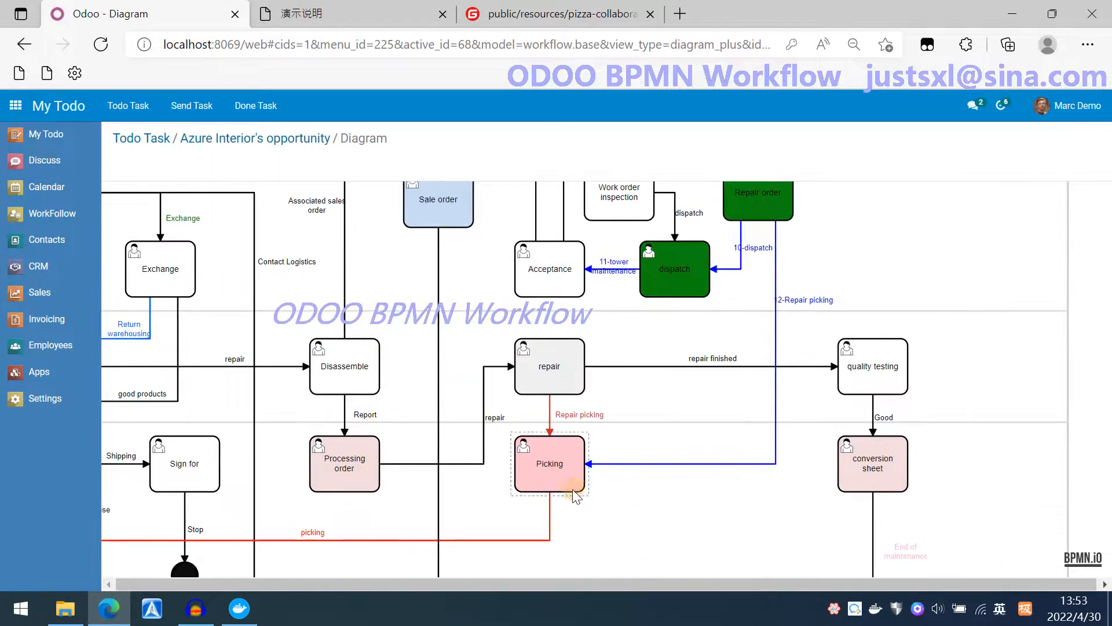
left_click_drag(665, 405, 716, 450)
left_click(598, 516)
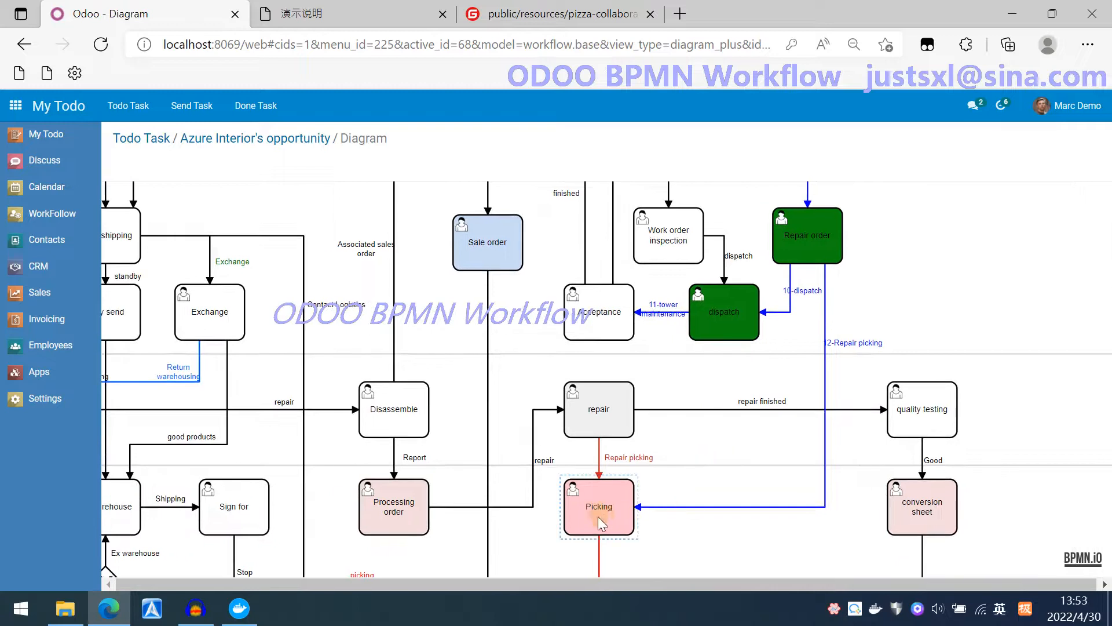
left_click(736, 462)
left_click_drag(737, 463, 771, 479)
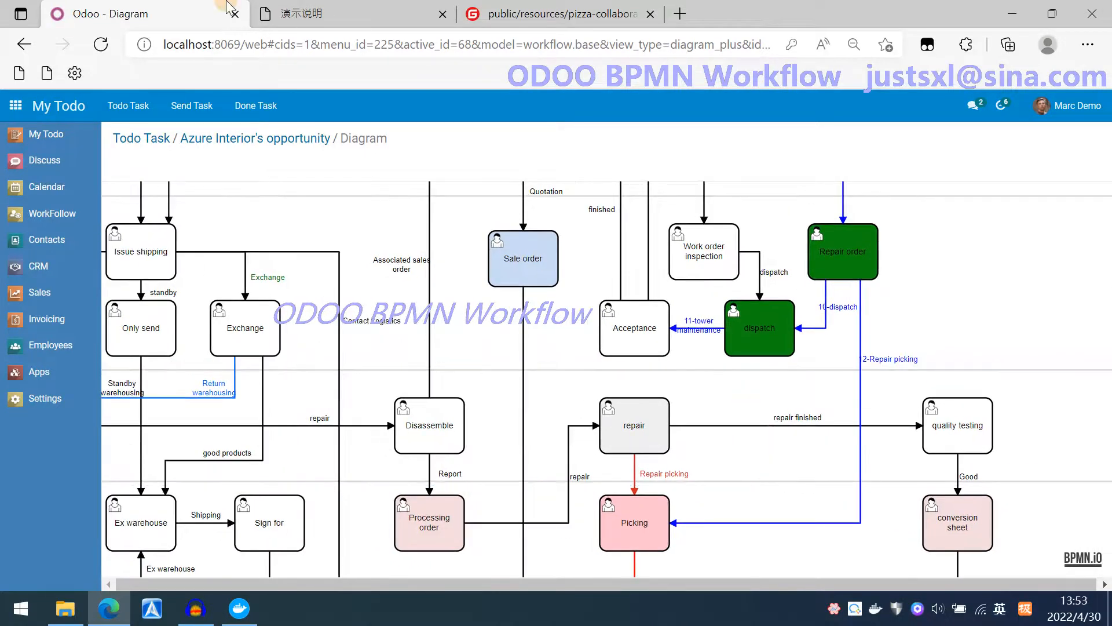
Switch to the module's description page and read through it down to the references and contact section.
left_click(359, 14)
scroll(510, 246, "down", 10)
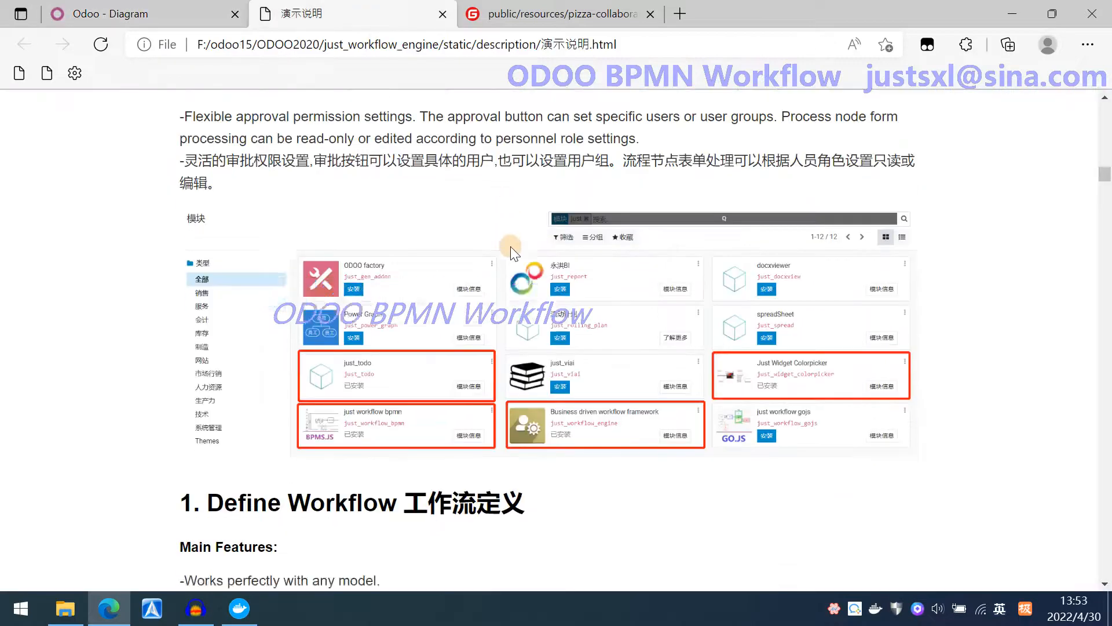
scroll(514, 259, "down", 4)
scroll(511, 256, "up", 15)
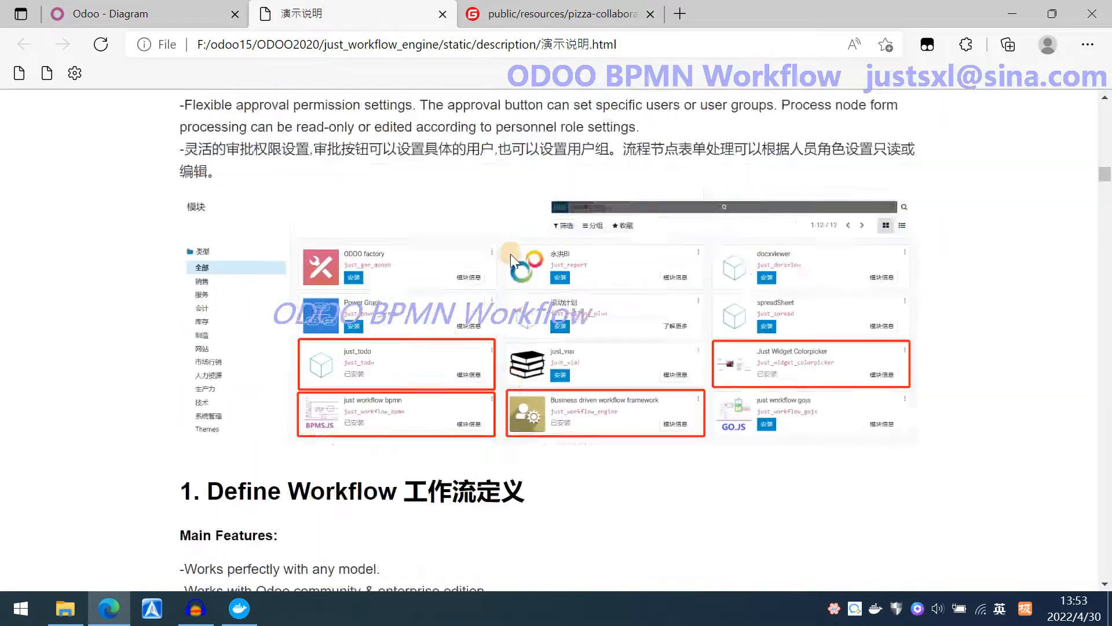
scroll(510, 256, "up", 12)
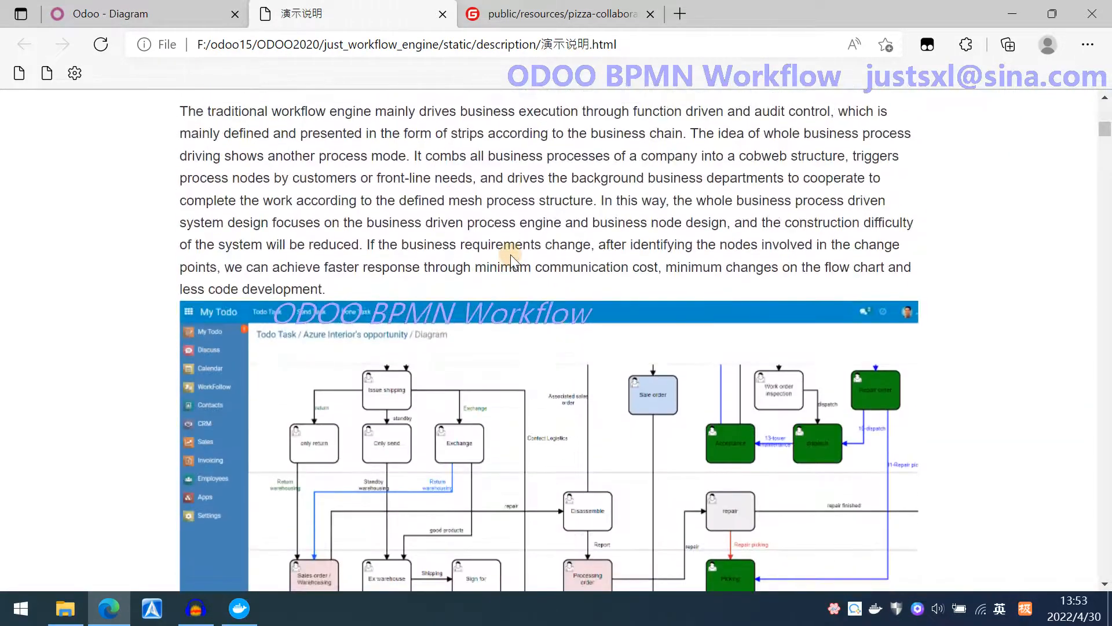
scroll(512, 259, "down", 1)
scroll(1034, 287, "down", 5)
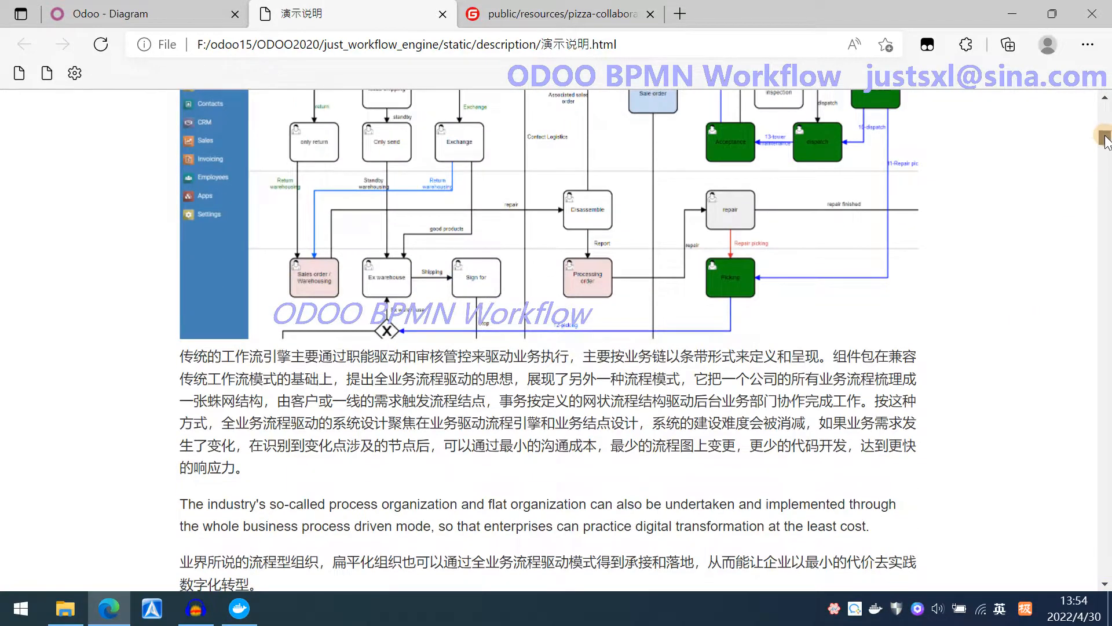
left_click_drag(1107, 141, 1107, 571)
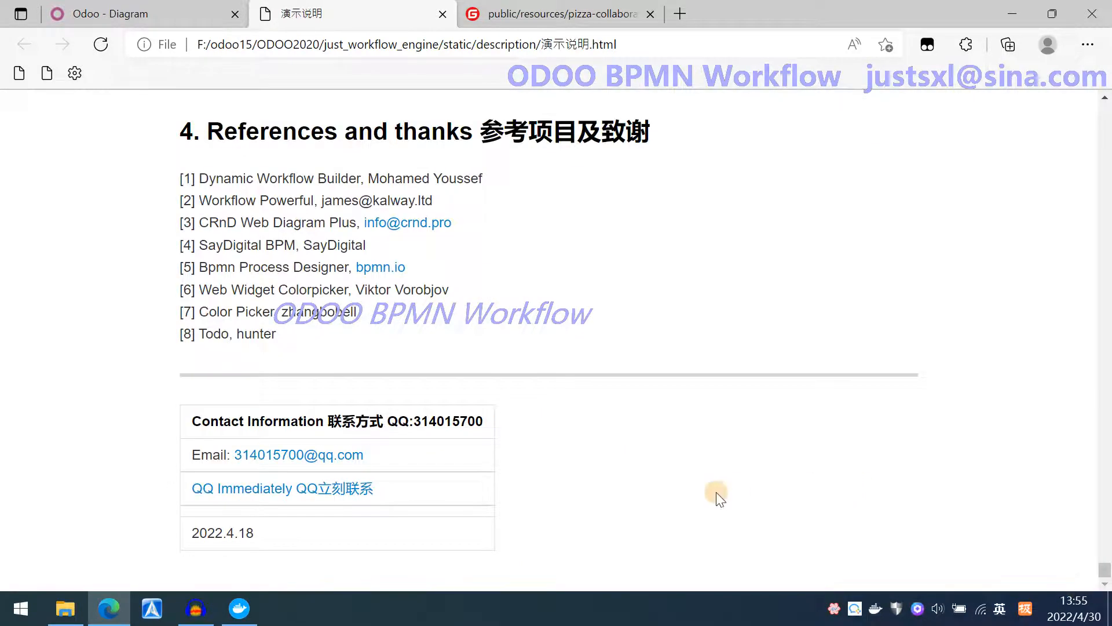